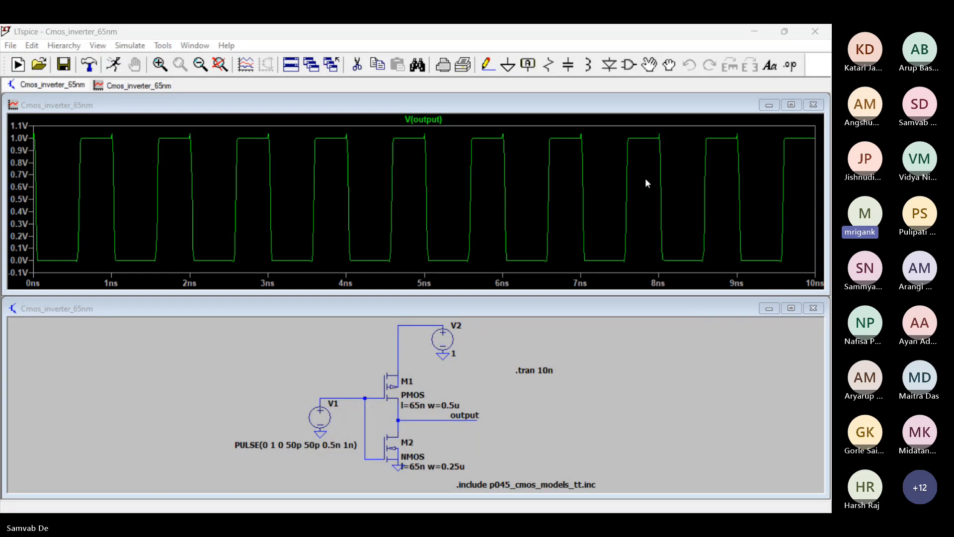
left_click(704, 54)
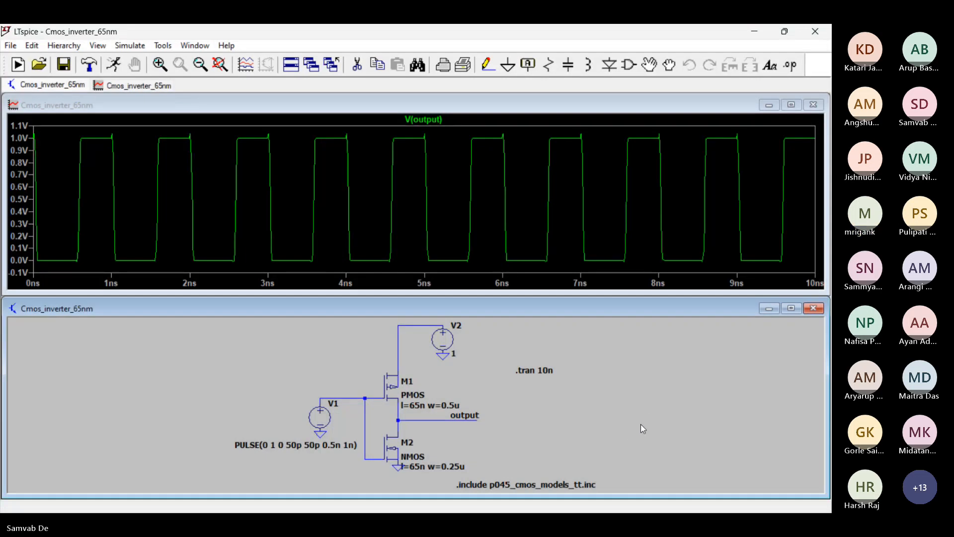
left_click(798, 347)
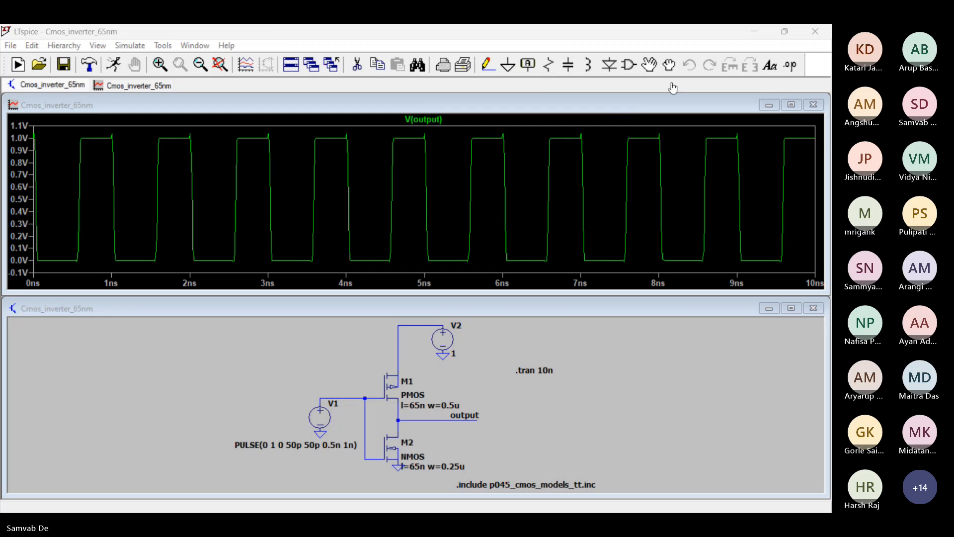
left_click(692, 54)
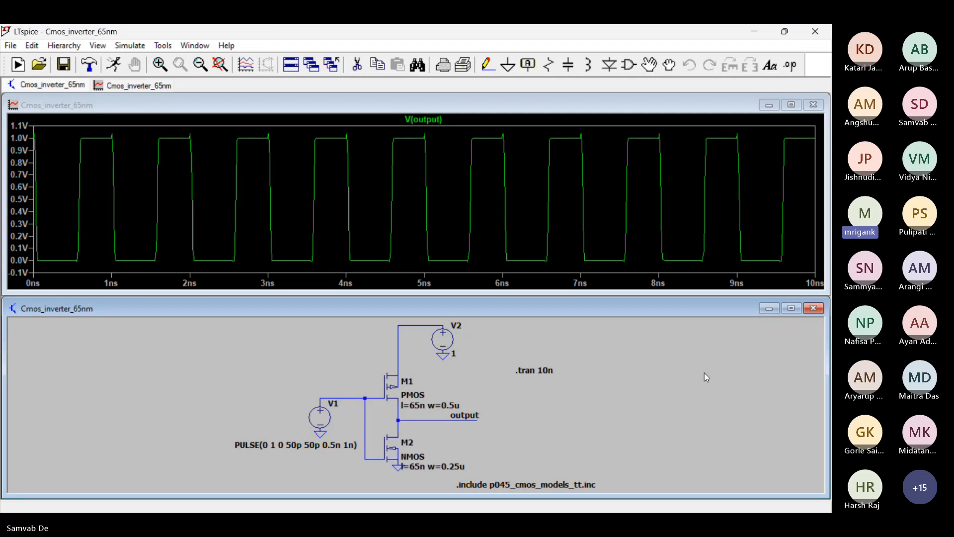
left_click(748, 373)
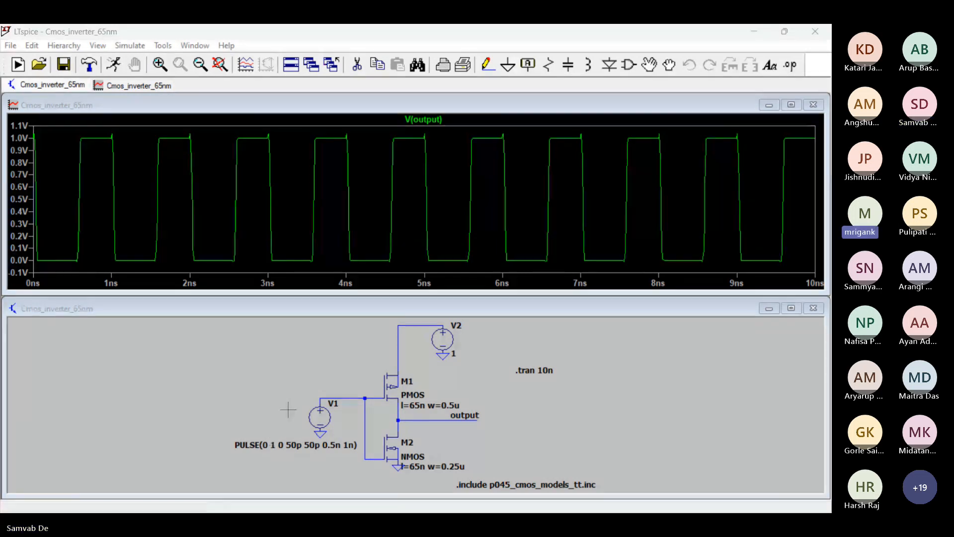
Plot the inverter's input node voltage together with the output waveform
left_click(341, 397)
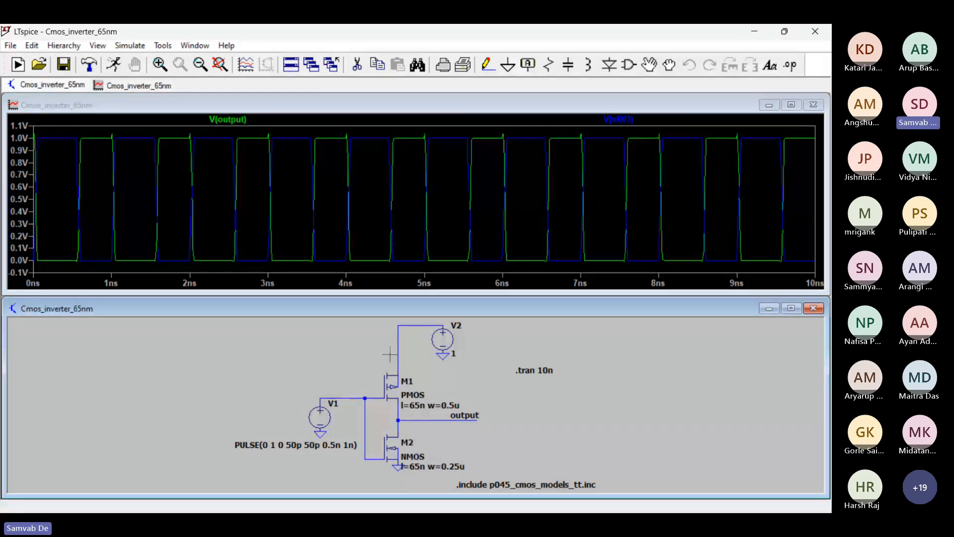
left_click(375, 187)
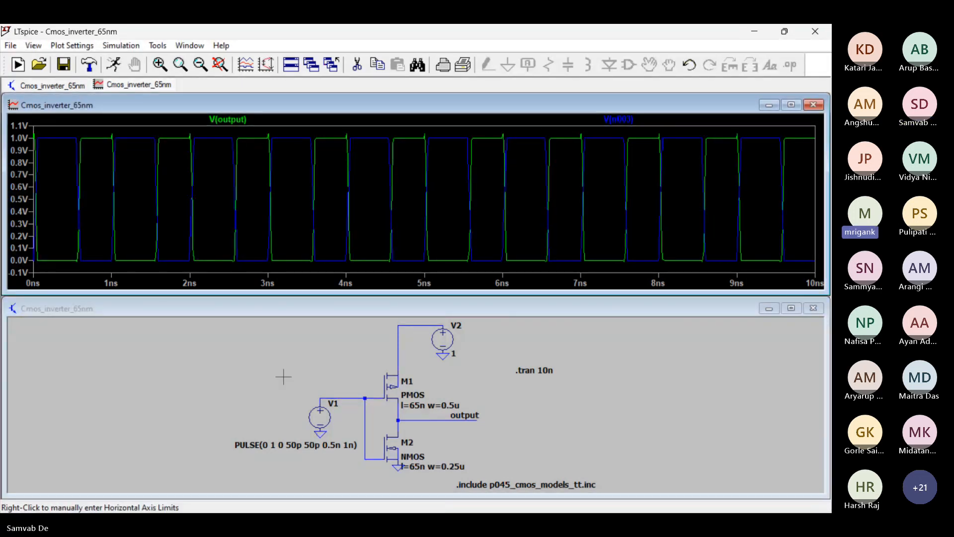
Review the settings of the supply voltage source V2 and leave them as they are
right_click(446, 337)
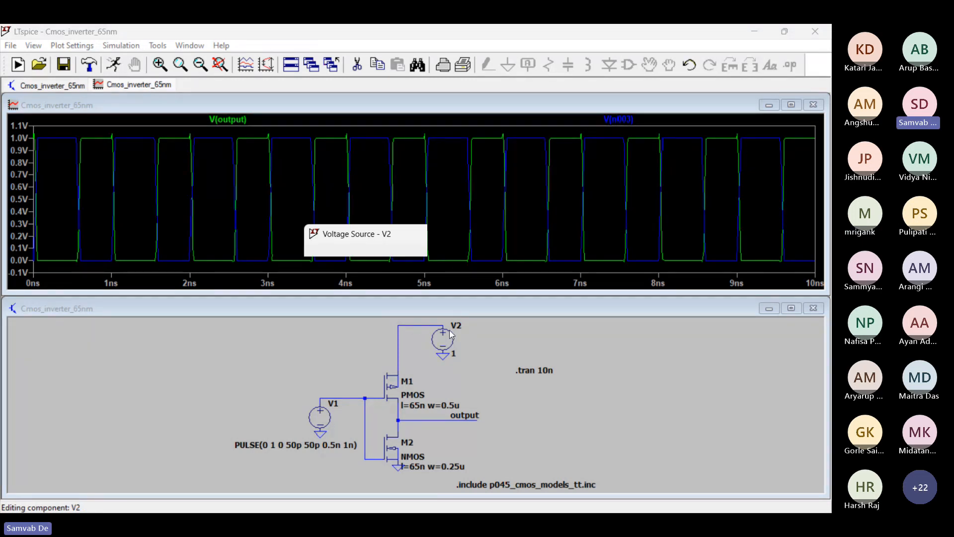
left_click(504, 261)
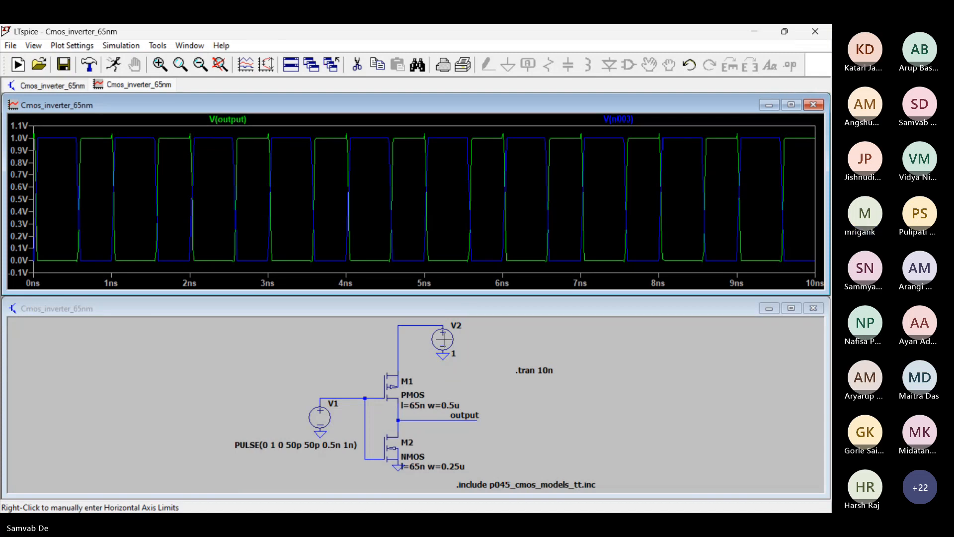
right_click(442, 339)
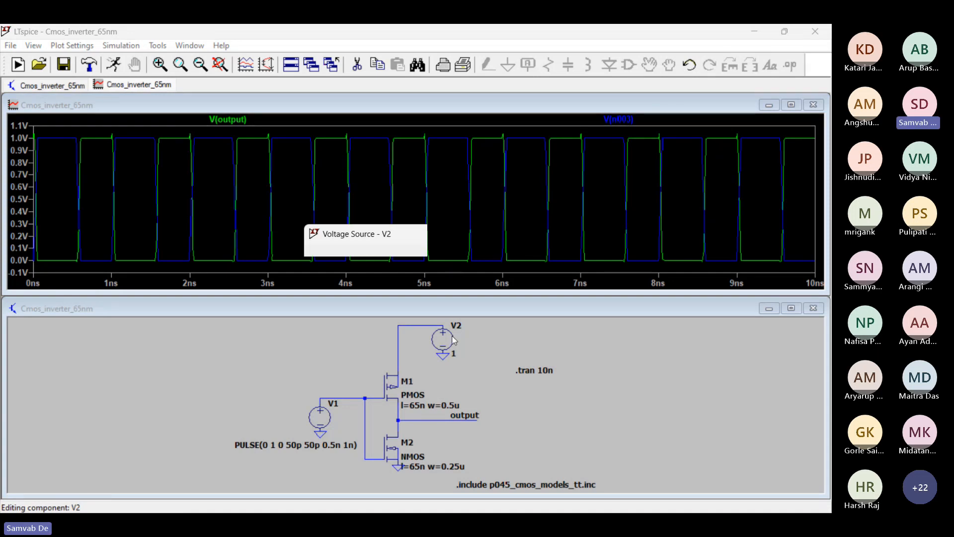
left_click(487, 247)
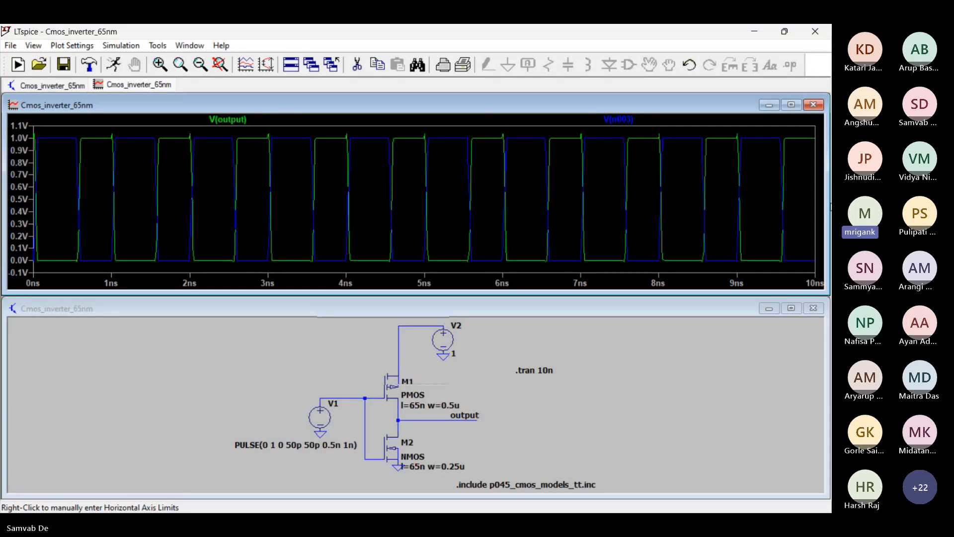
Review the pulse parameters of the input voltage source V1 without editing them
left_click(375, 343)
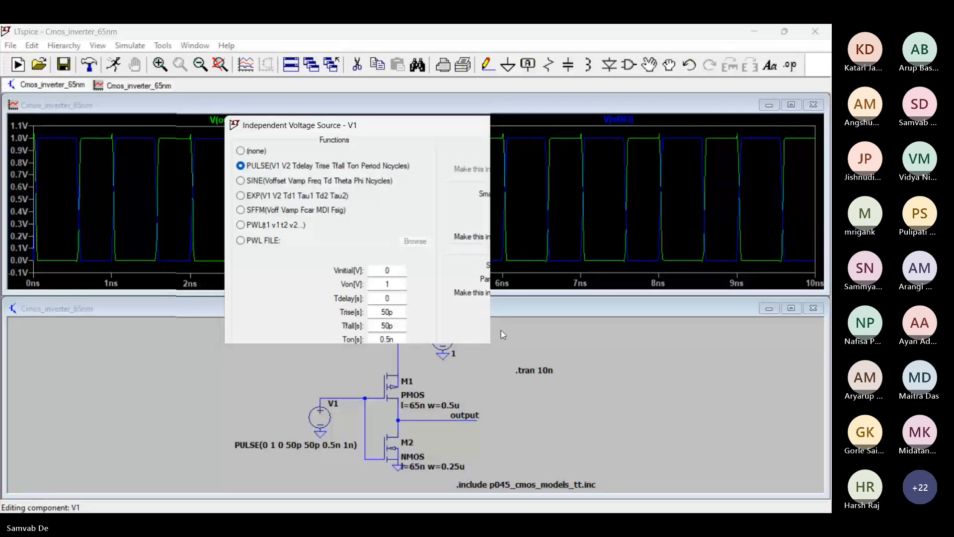
left_click(747, 371)
left_click(583, 400)
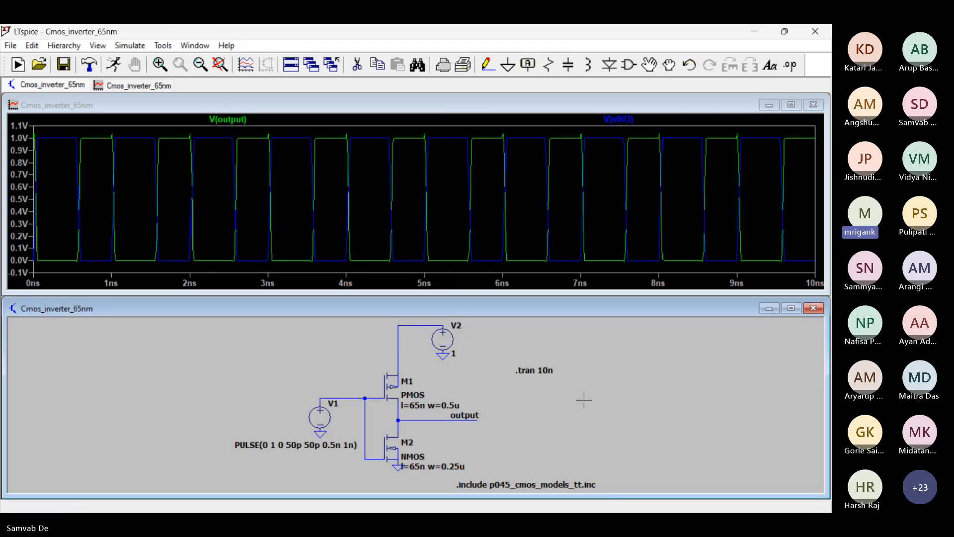
right_click(320, 416)
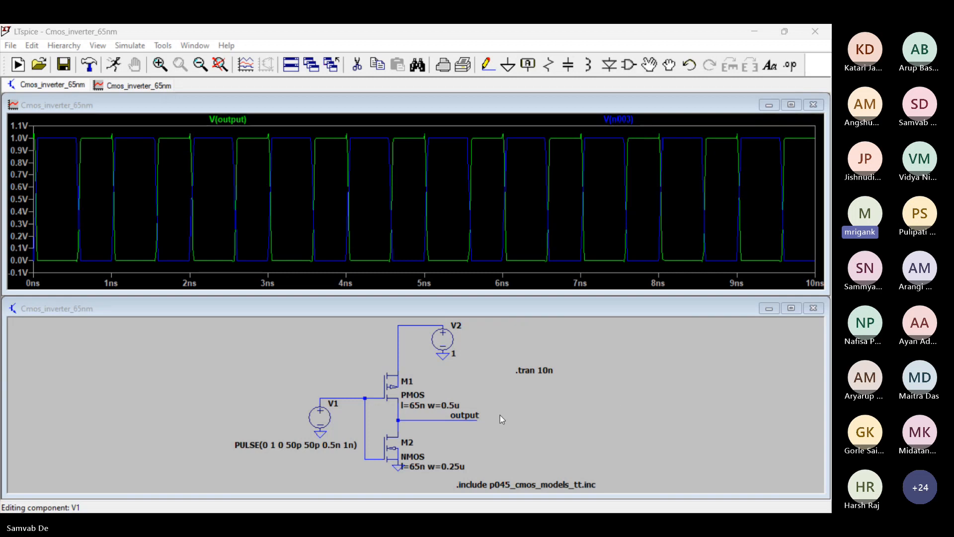
left_click(562, 404)
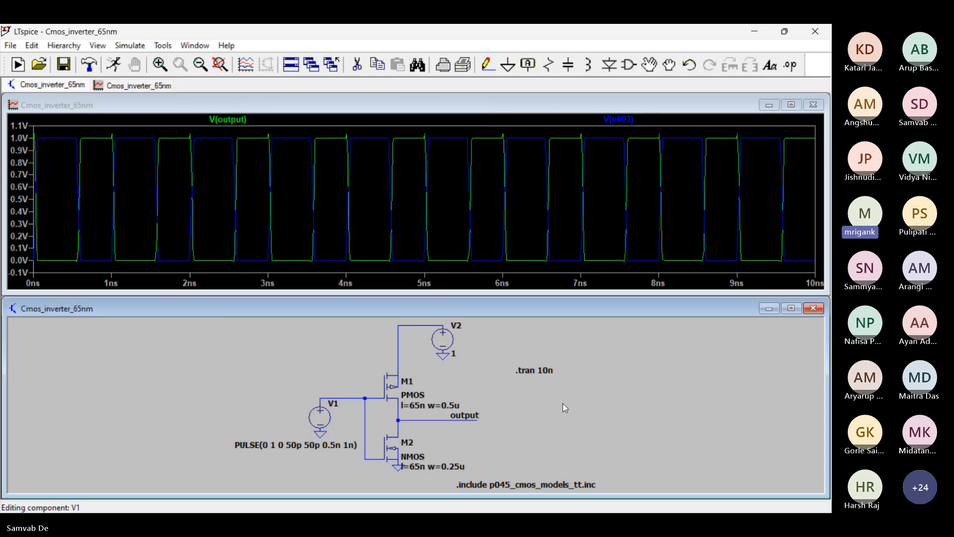
Close the waveform plot and maximize the inverter schematic
left_click(820, 108)
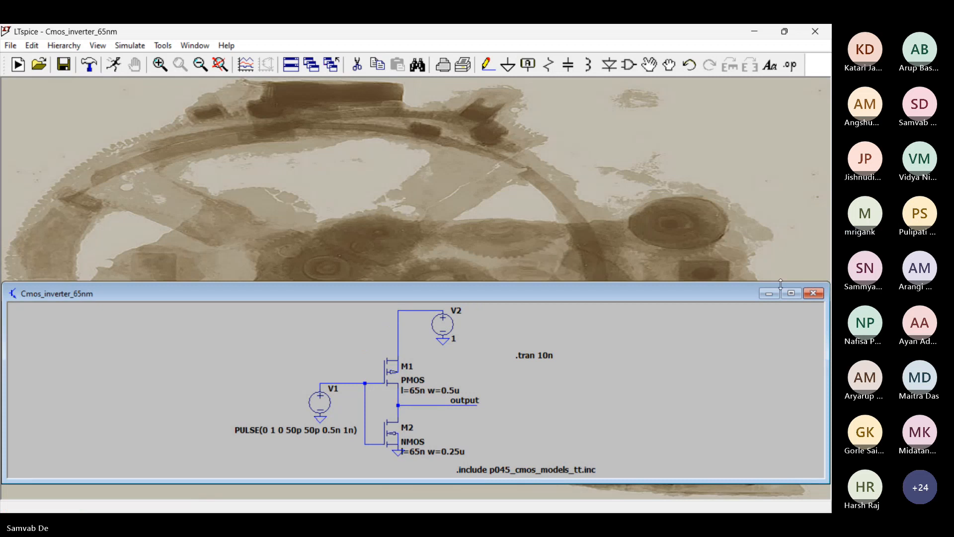
left_click(794, 296)
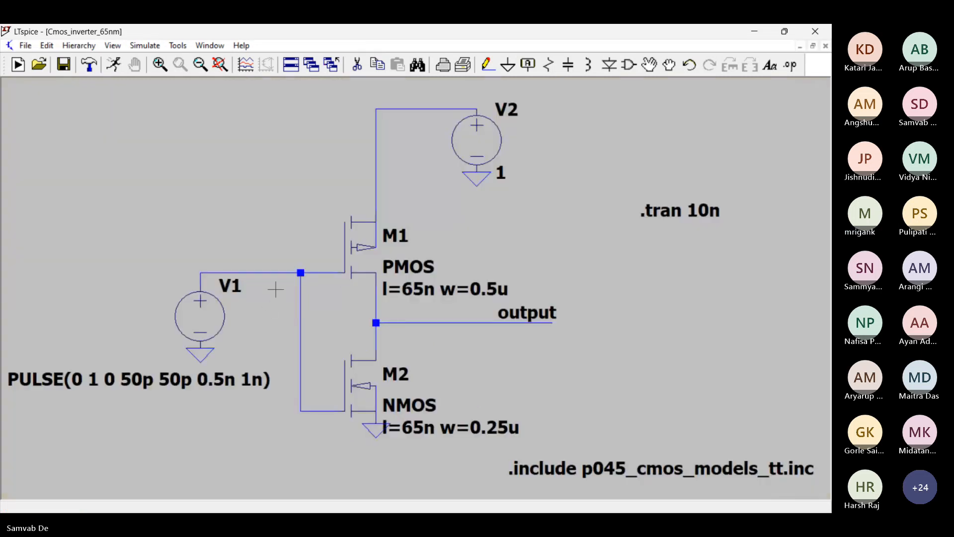
Inspect the PULSE function settings of V1 and the DC source settings of V2
right_click(194, 325)
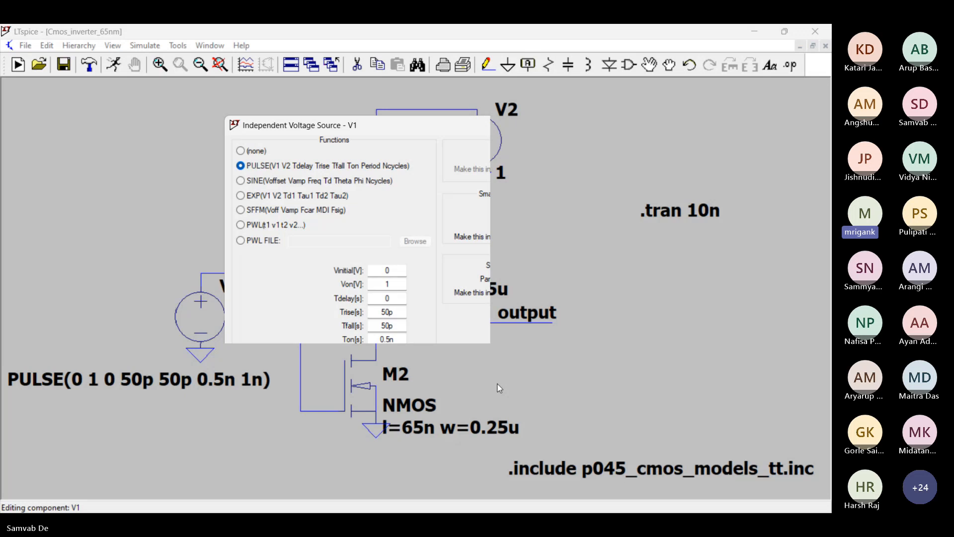
left_click(560, 400)
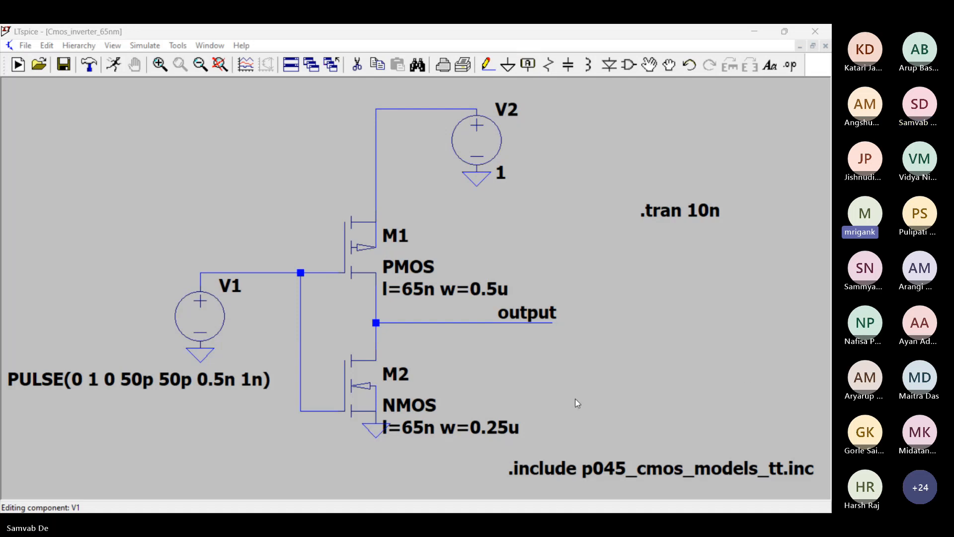
right_click(473, 141)
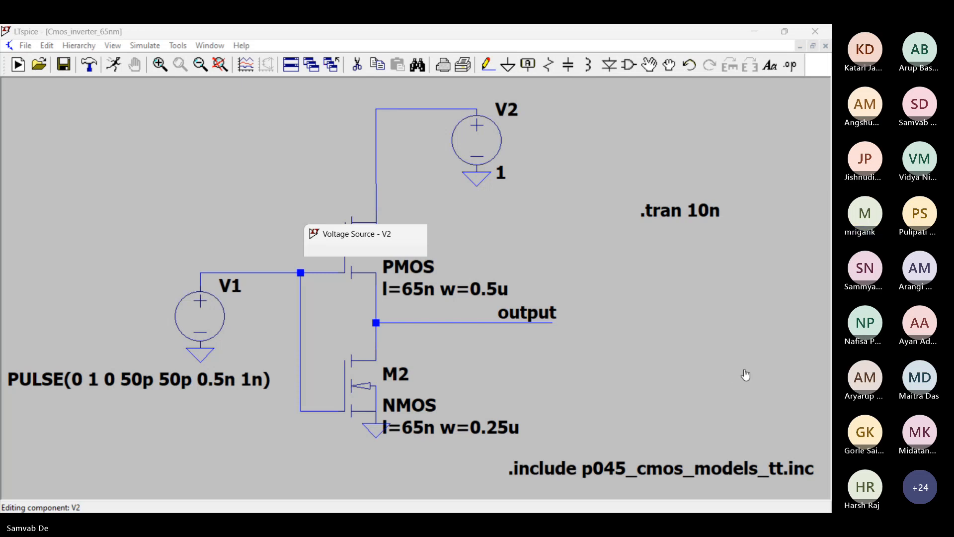
left_click(517, 237)
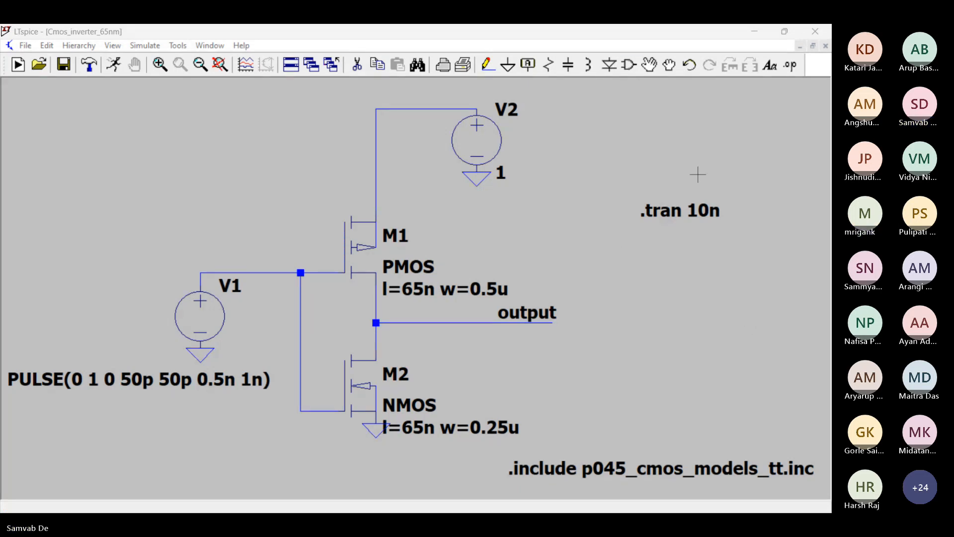
Find the voltage source component and place it in the empty area between V2 and the .tran directive
left_click(627, 65)
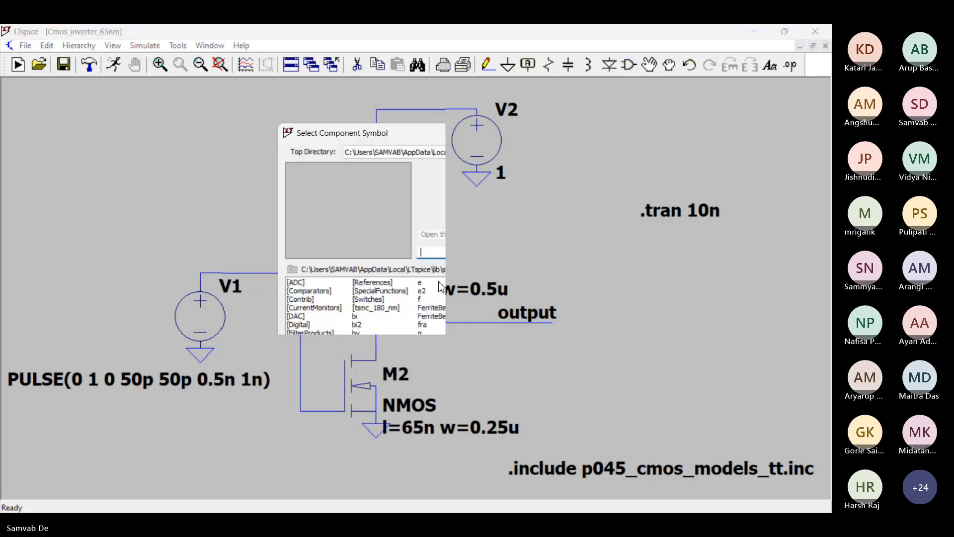
type("vo")
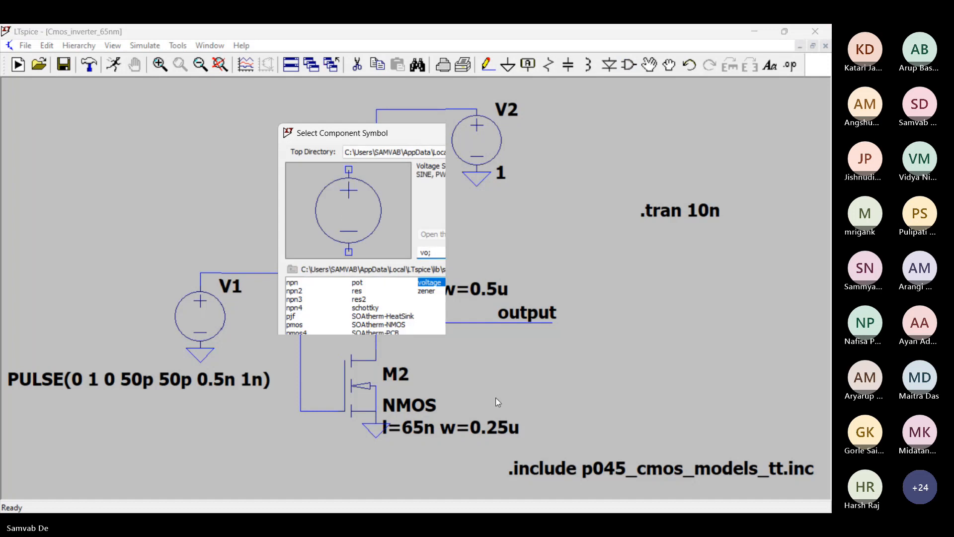
key("Return")
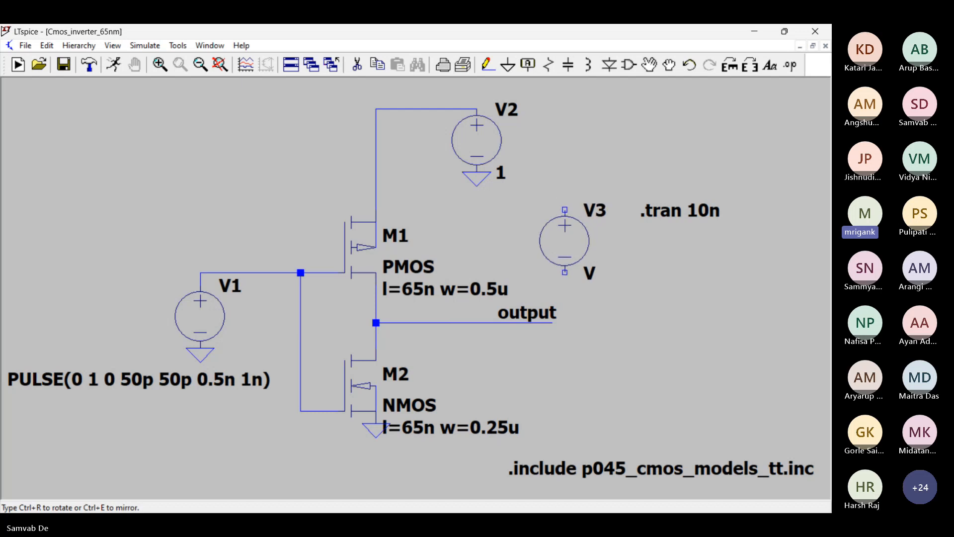
left_click(540, 185)
left_click(540, 213)
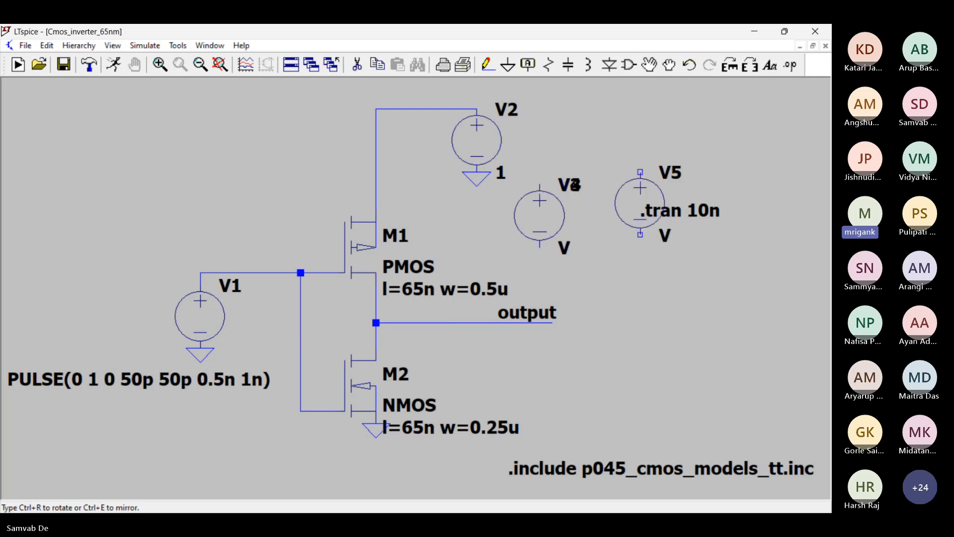
key("Escape")
Move the overlapping voltage source V3 off V4 to the free spot directly below V2
right_click(533, 216)
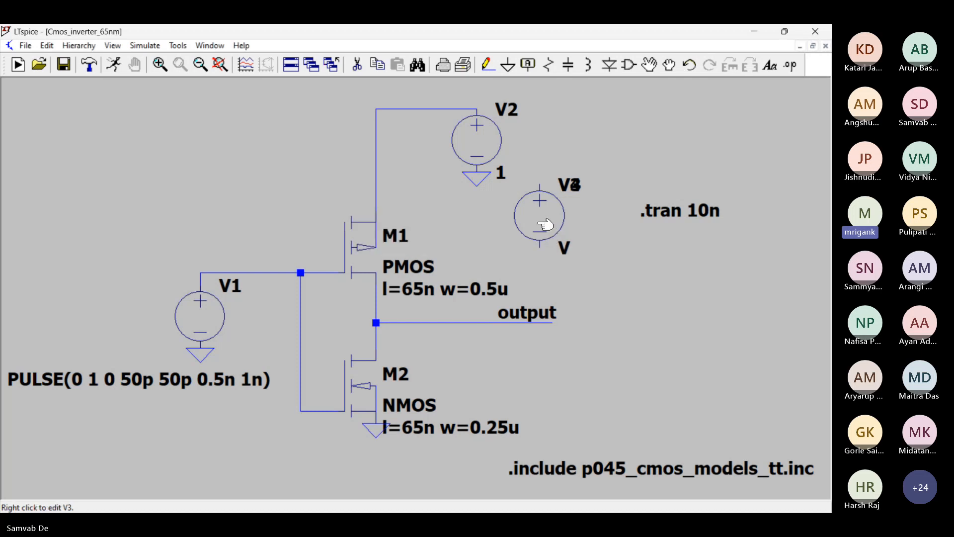
left_click(648, 64)
left_click(540, 217)
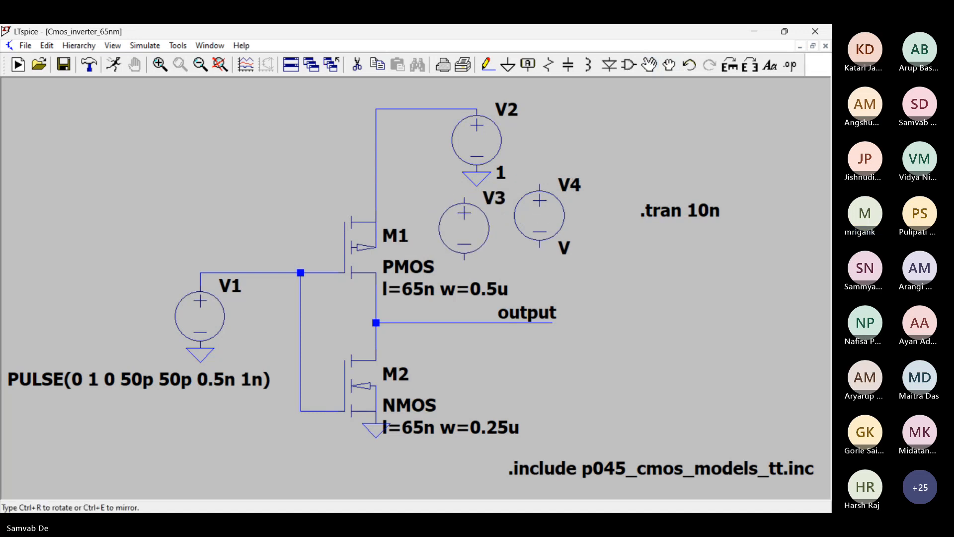
left_click(462, 238)
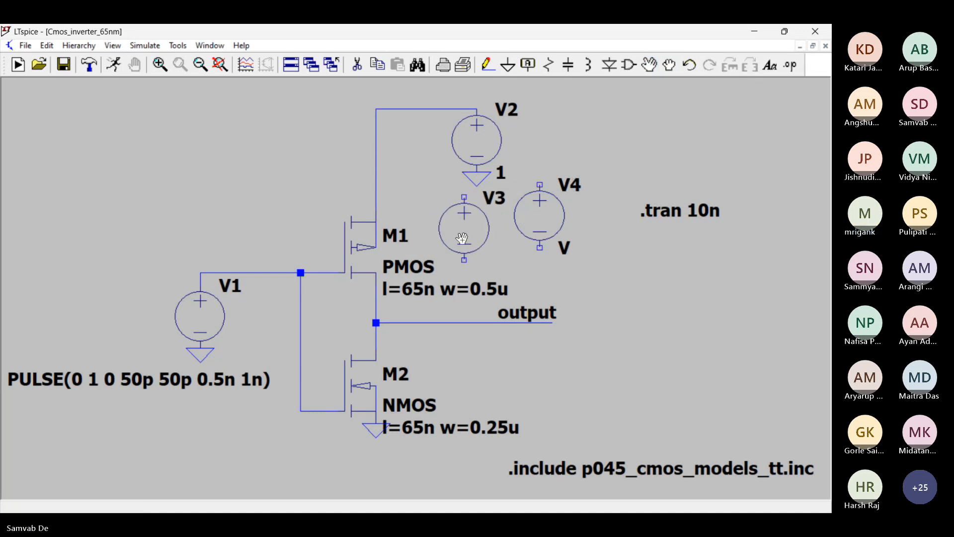
Delete the duplicate voltage source V4
left_click(541, 222)
key("Delete")
left_click(544, 229)
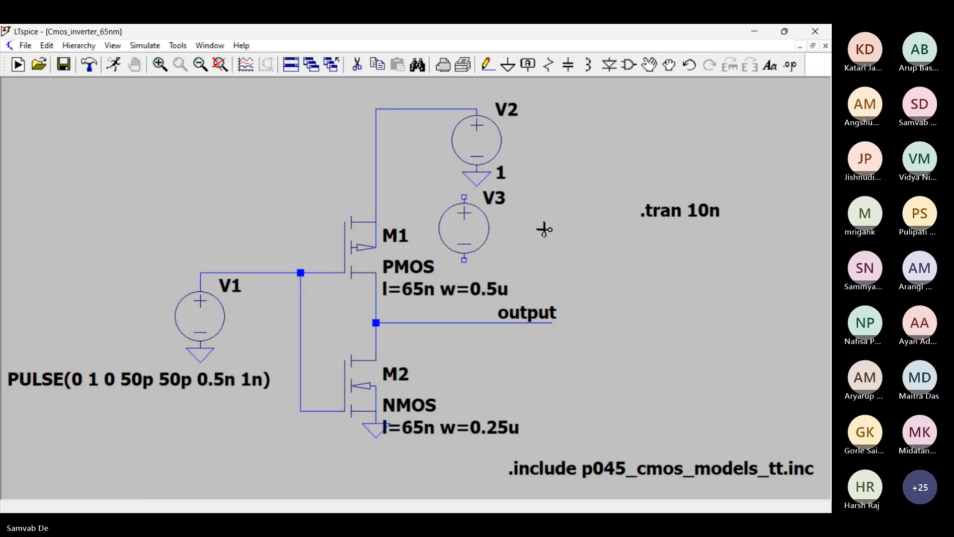
Check the DC value setting of V3 and the MOSFET parameters of M1 without changing them
right_click(458, 235)
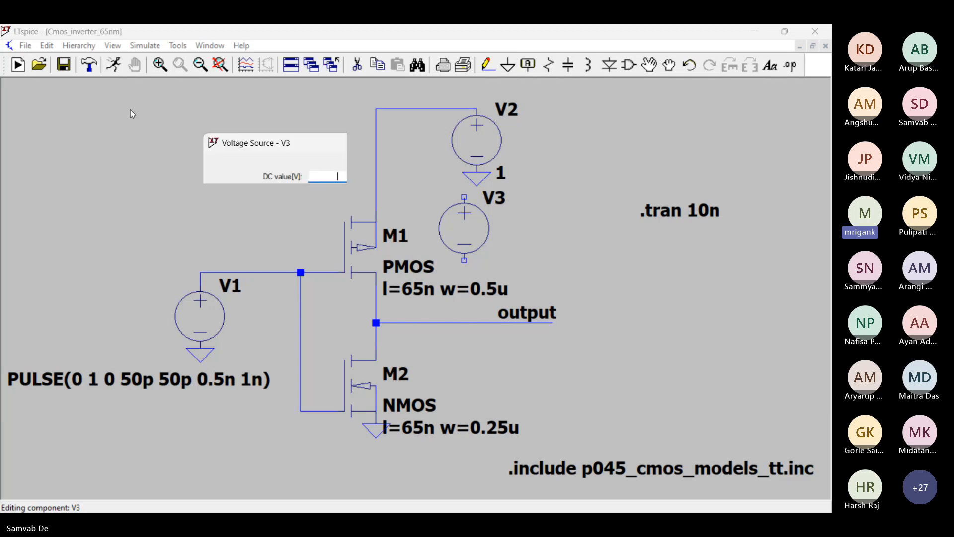
left_click(412, 145)
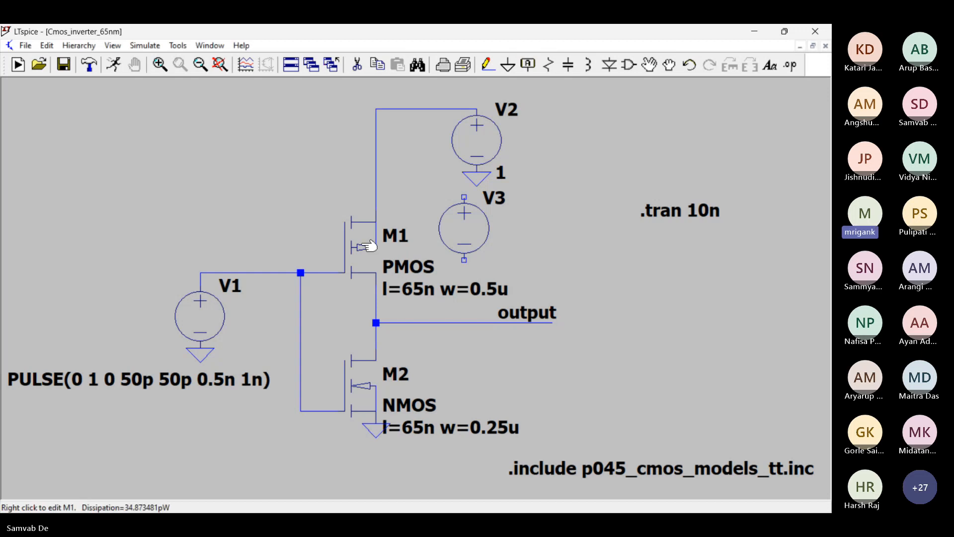
right_click(370, 246)
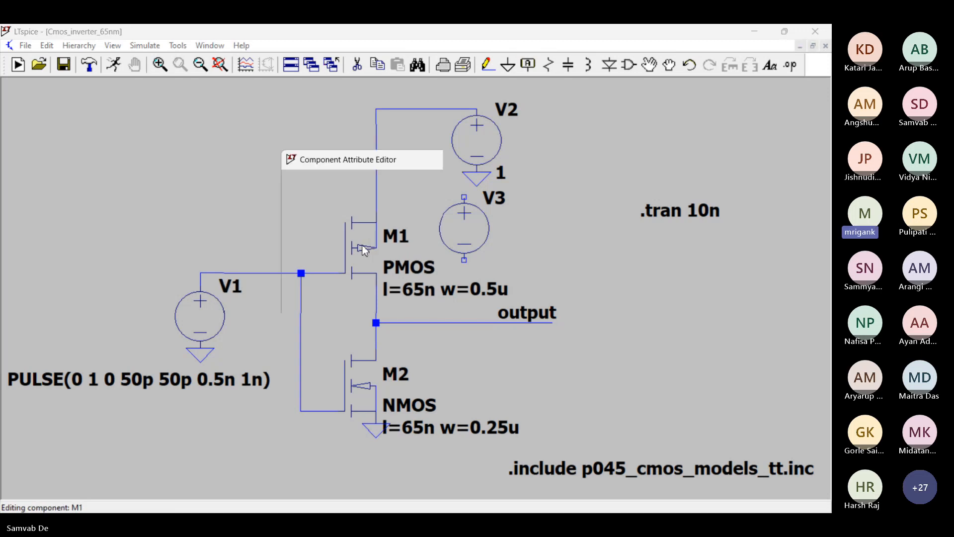
key("Escape")
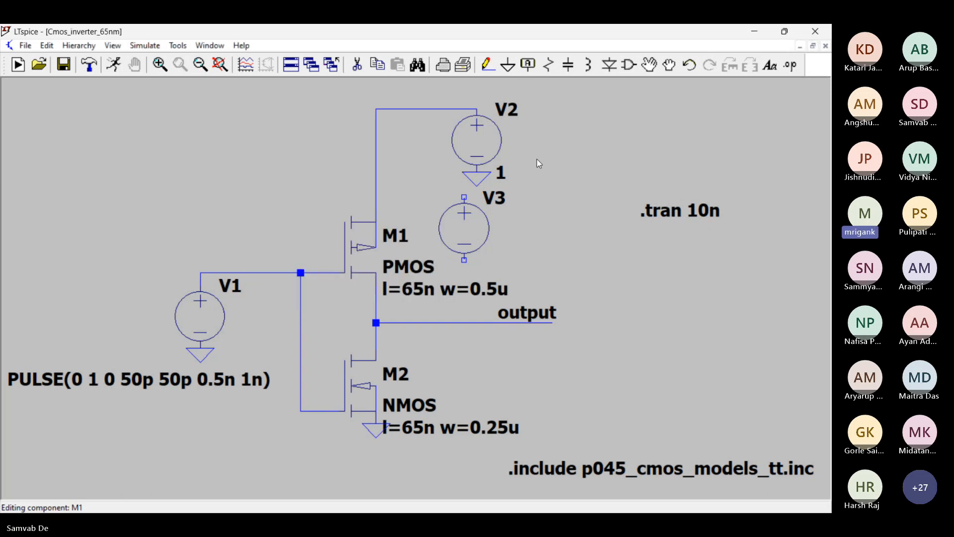
right_click(361, 251)
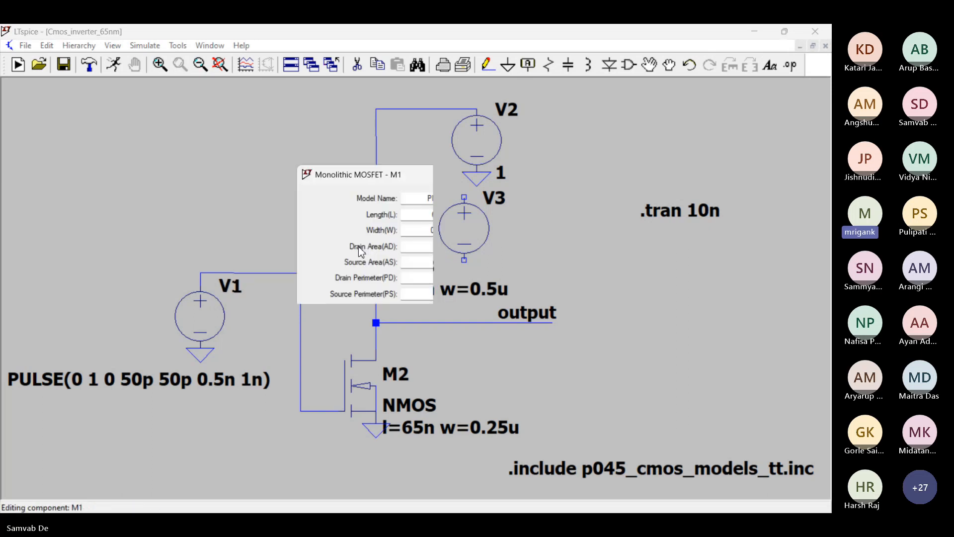
left_click(750, 368)
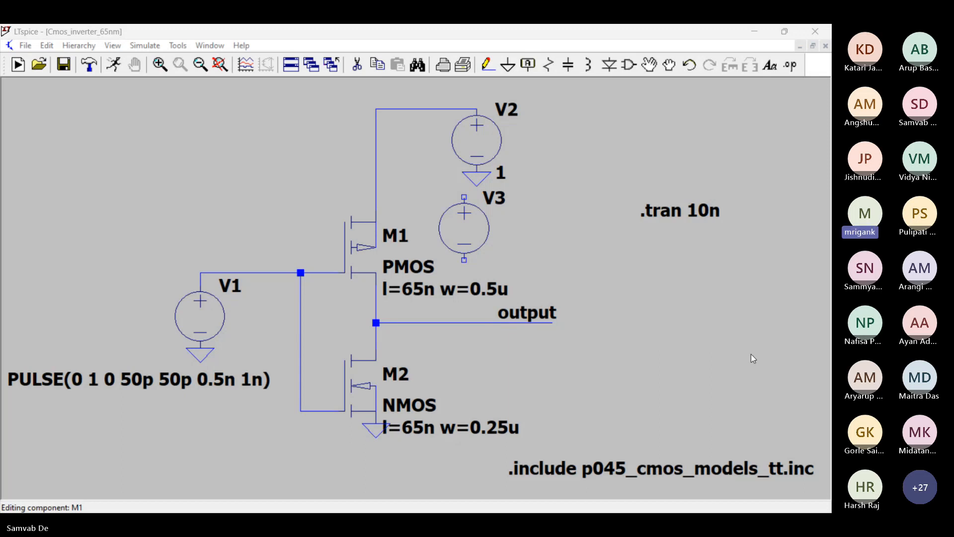
left_click(519, 173)
Run the 10 ns transient simulation of the inverter circuit
left_click(116, 69)
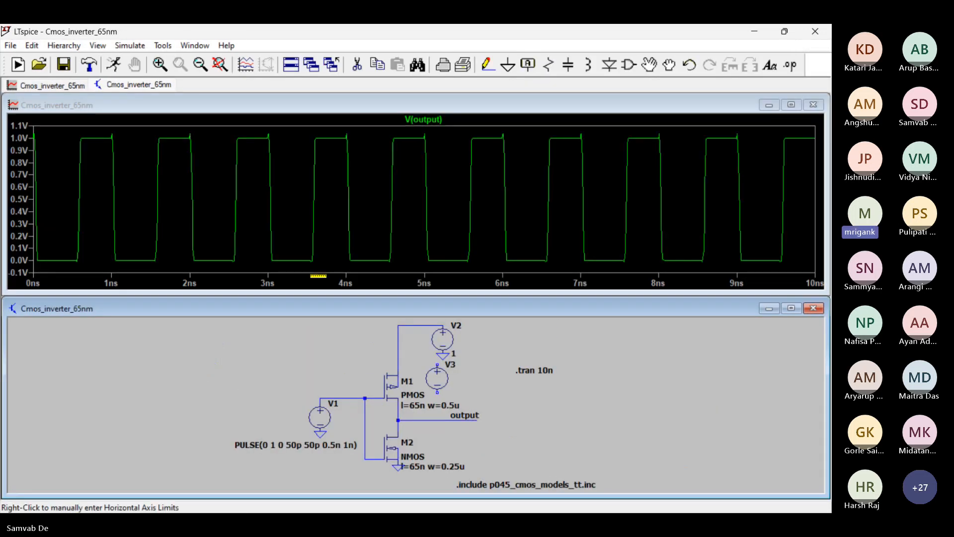
Close the waveform plot and maximize the inverter schematic window
left_click(813, 105)
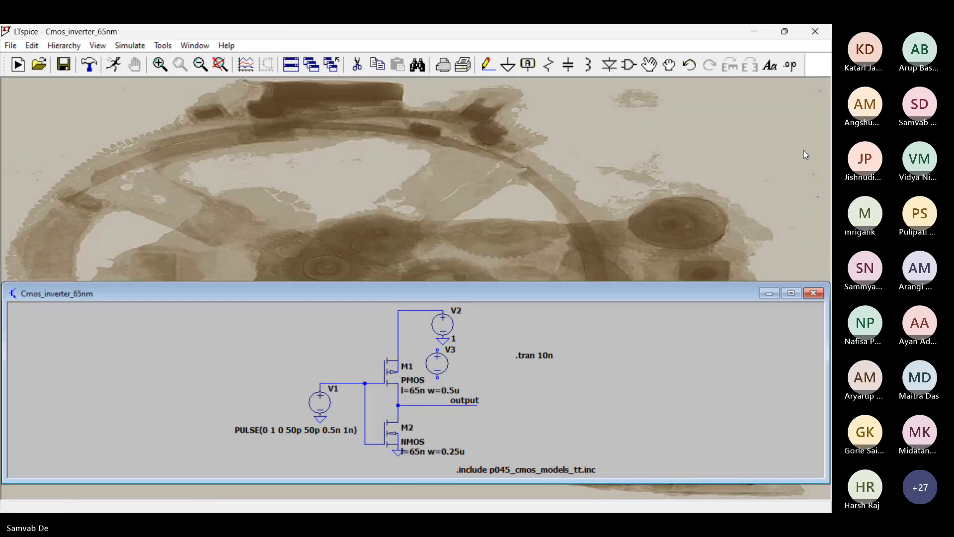
left_click(790, 293)
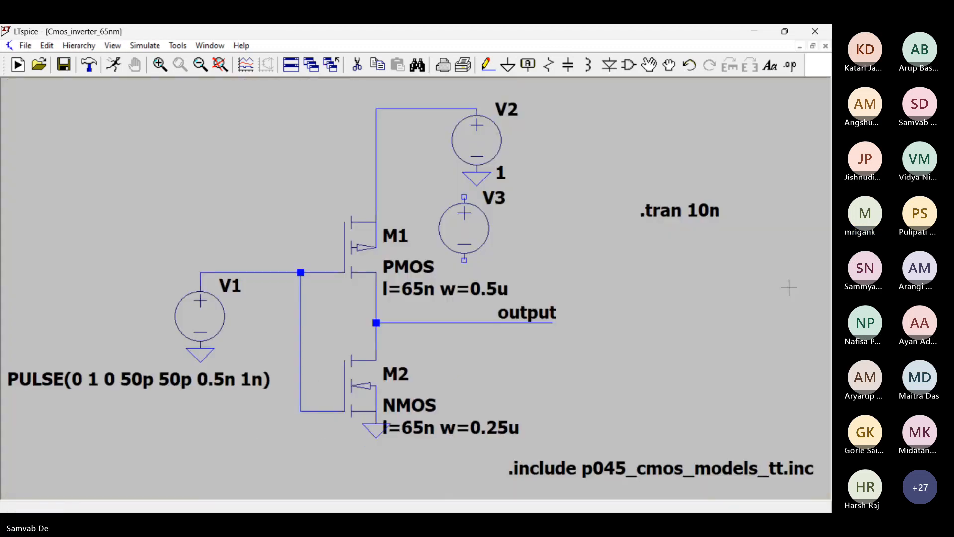
Review the transient settings of the simulation command without changing them
left_click(144, 45)
left_click(181, 169)
left_click(748, 368)
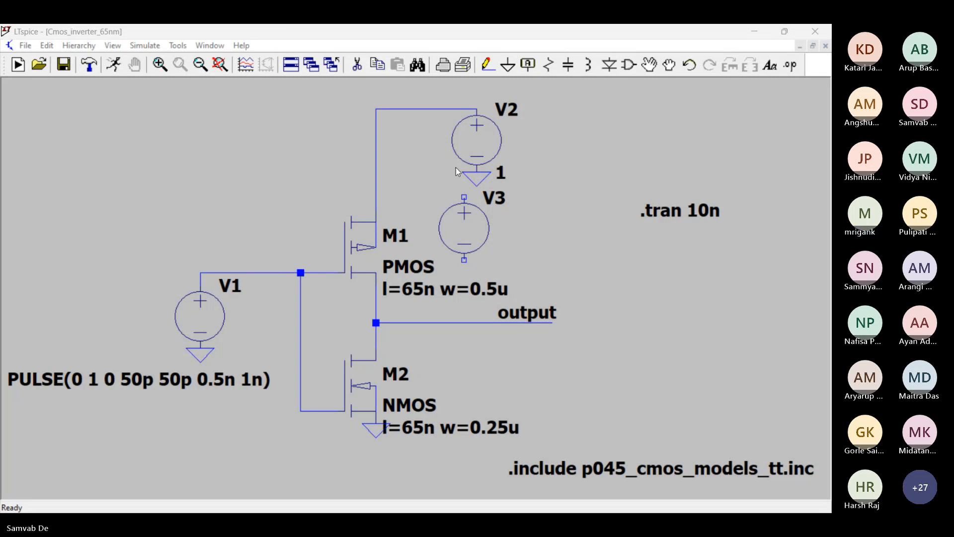
left_click_drag(435, 155, 414, 146)
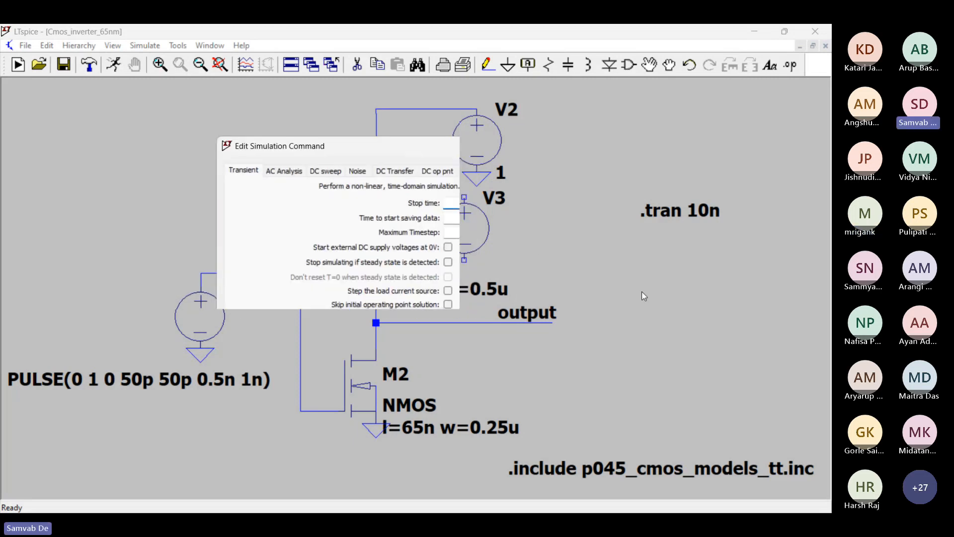
left_click(744, 364)
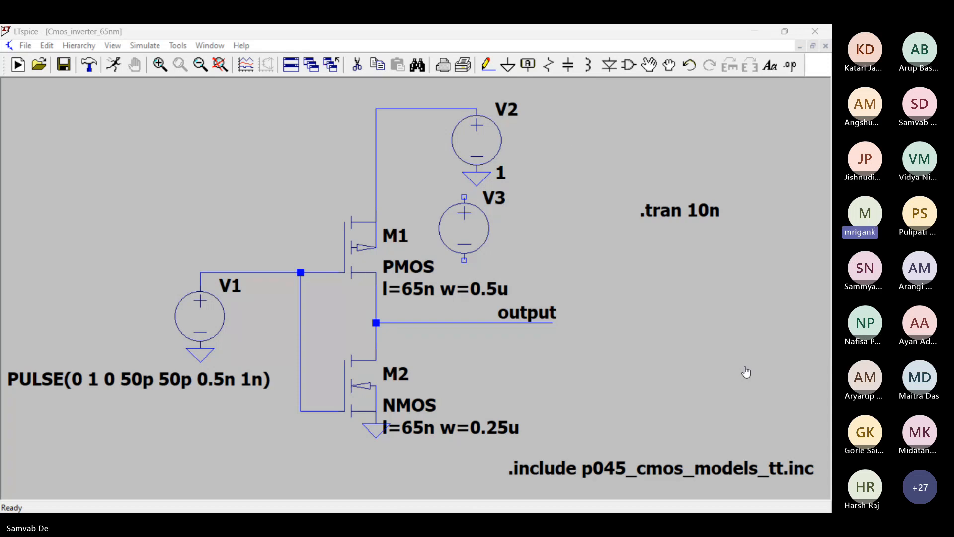
Delete the unconnected voltage source V3 below V2
left_click(560, 149)
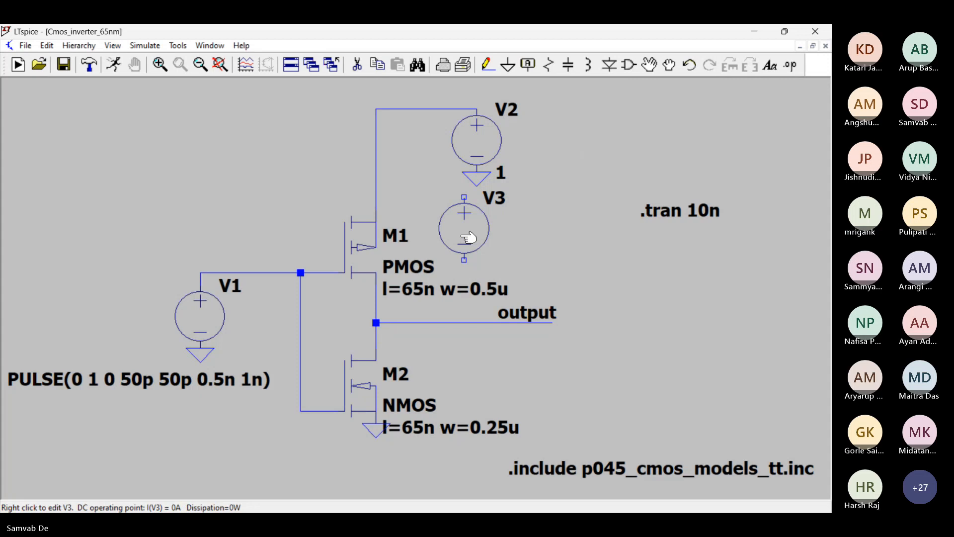
key("Delete")
left_click(464, 238)
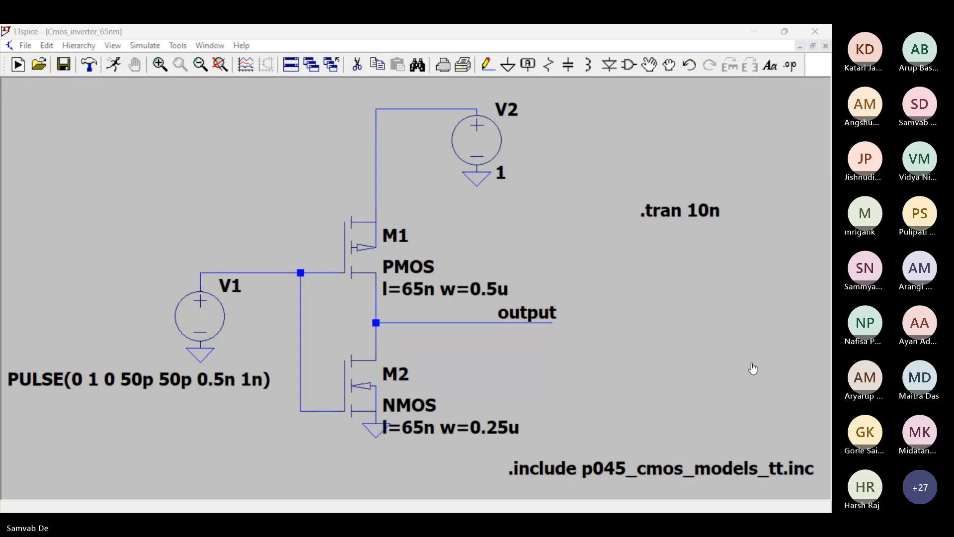
Examine the transient analysis options in the simulation command once more, leaving the .tran 10n directive as it is
left_click(134, 48)
left_click(90, 143)
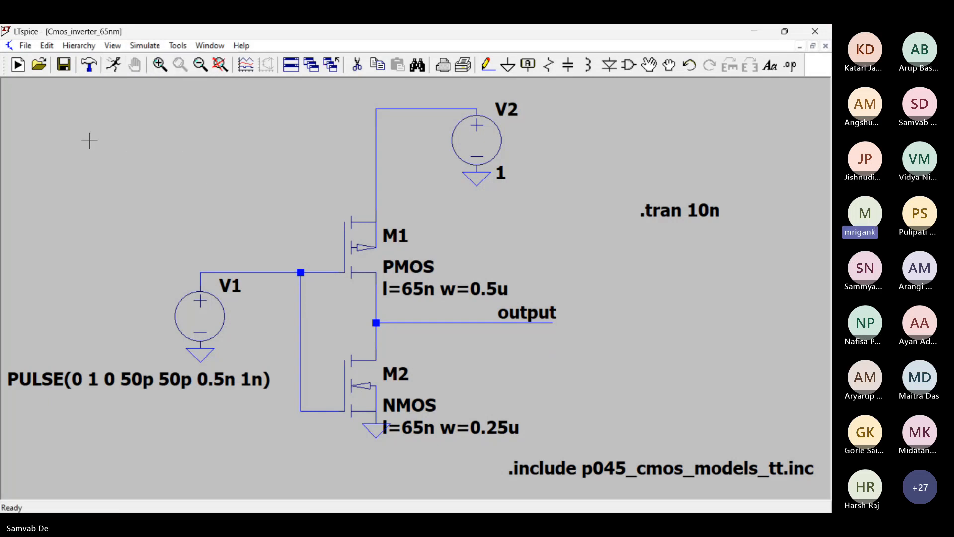
left_click(145, 45)
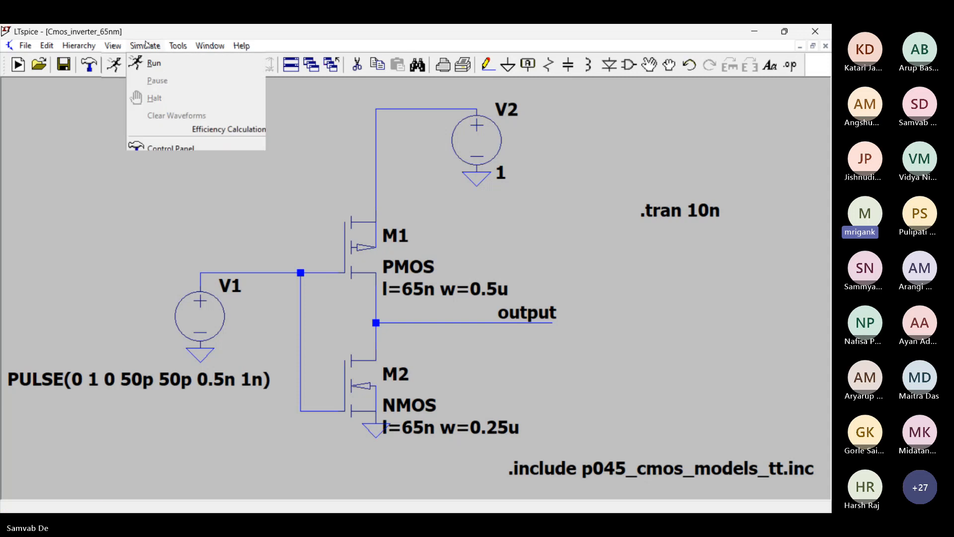
left_click(193, 168)
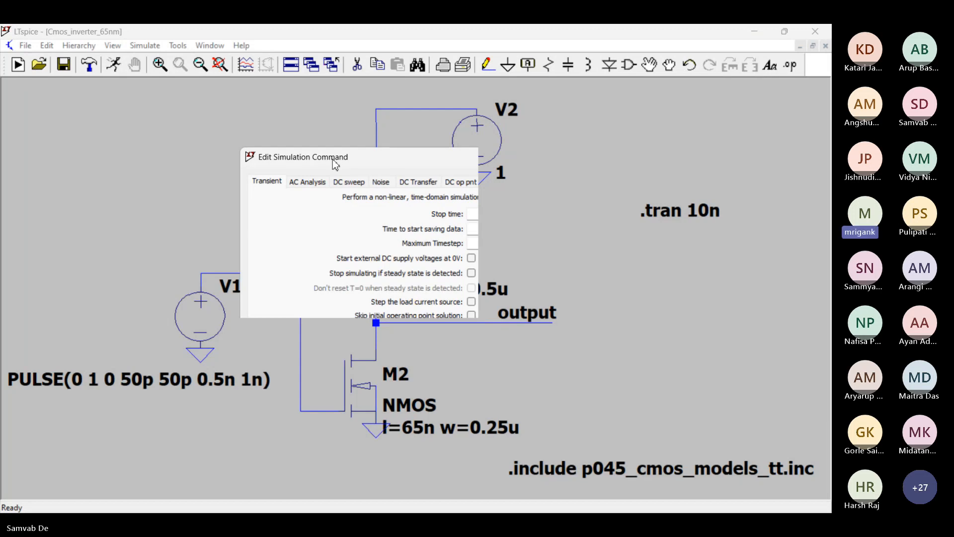
left_click_drag(334, 163, 271, 108)
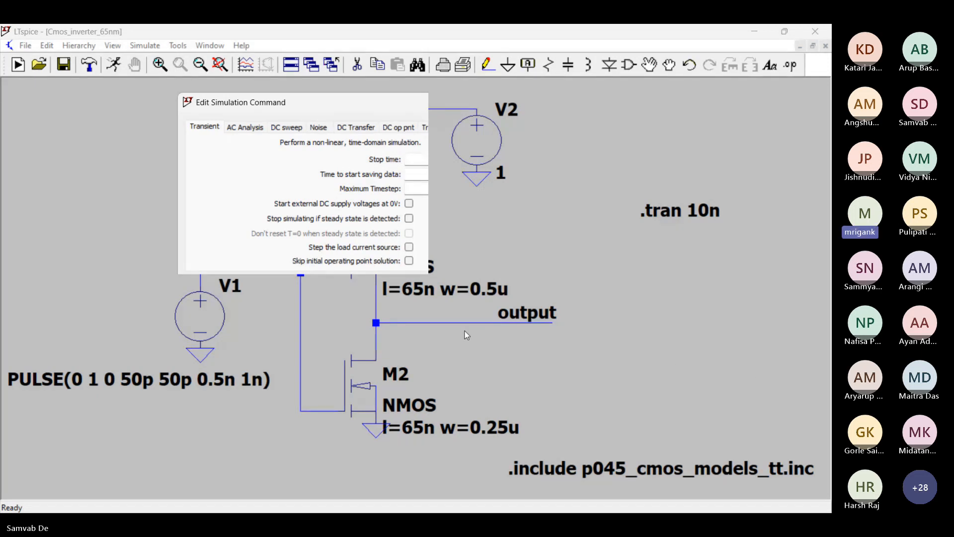
left_click(428, 324)
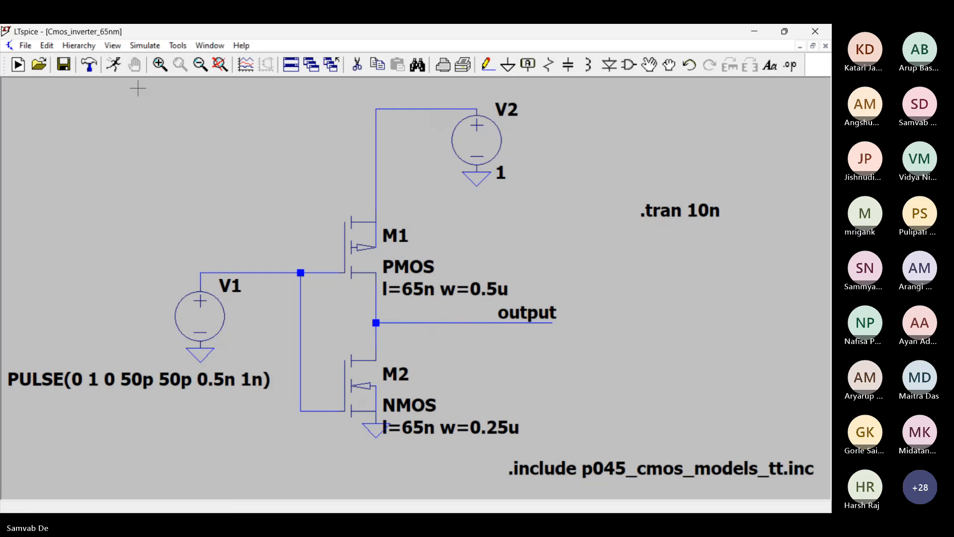
Run the 10 ns transient simulation and add the V1 input voltage and the drain current of M1 to the plot
left_click(113, 66)
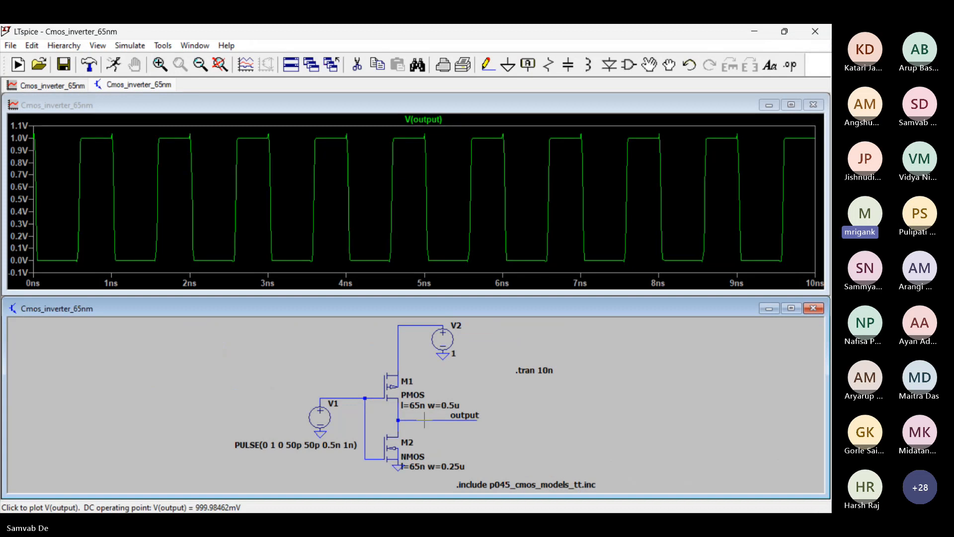
left_click(329, 397)
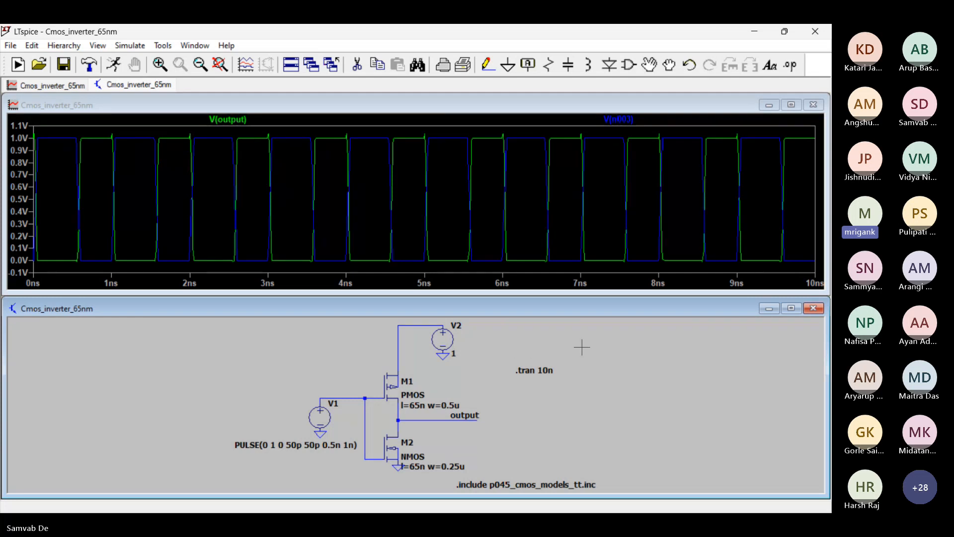
left_click(399, 369)
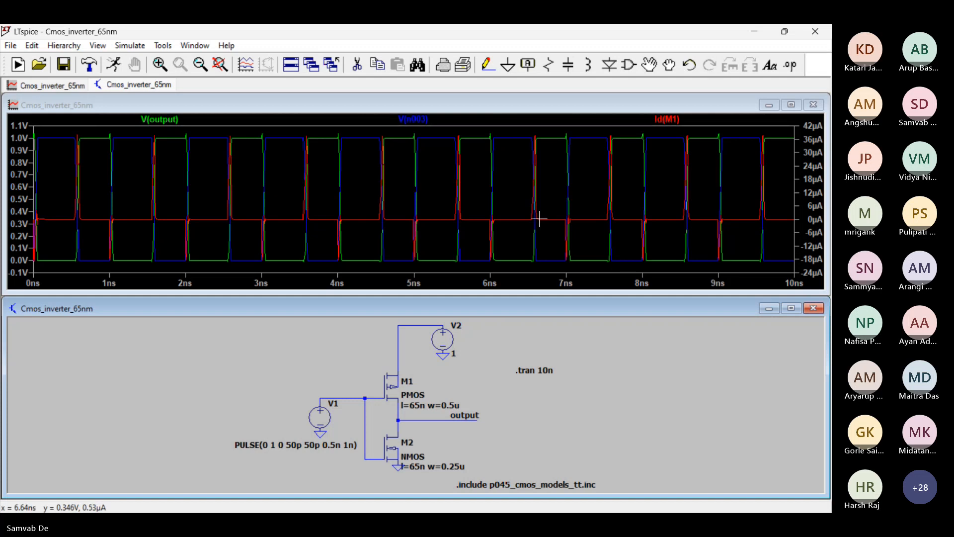
Remove the V(n003) and V(output) voltage traces from the waveform plot
right_click(418, 120)
left_click(423, 311)
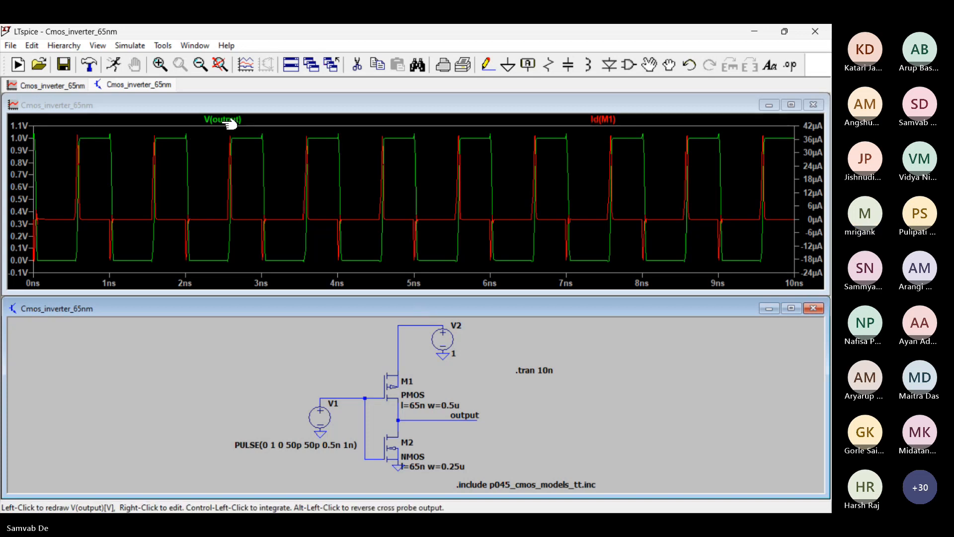
right_click(226, 120)
left_click(411, 311)
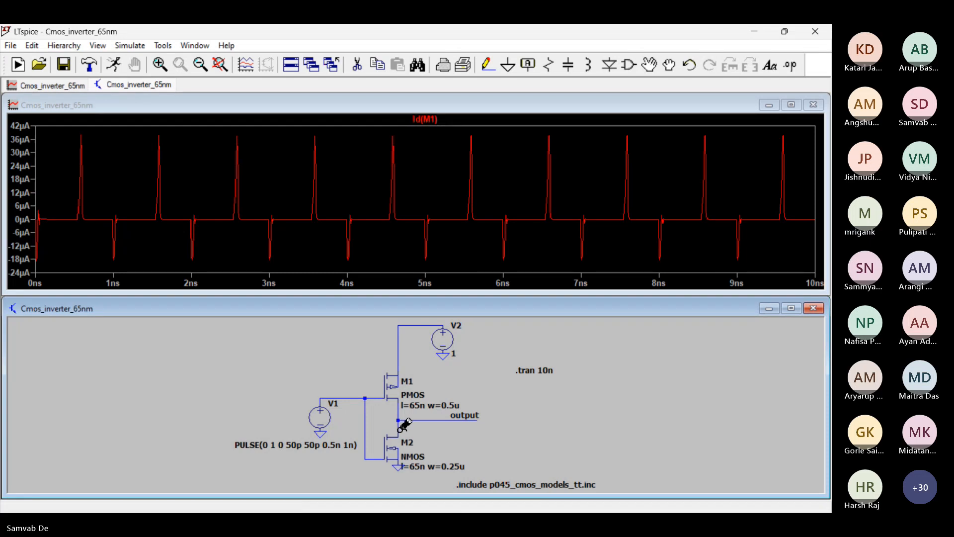
Add the drain current of M2 and the input voltage at V1 to the plot alongside Id(M1)
left_click(404, 425)
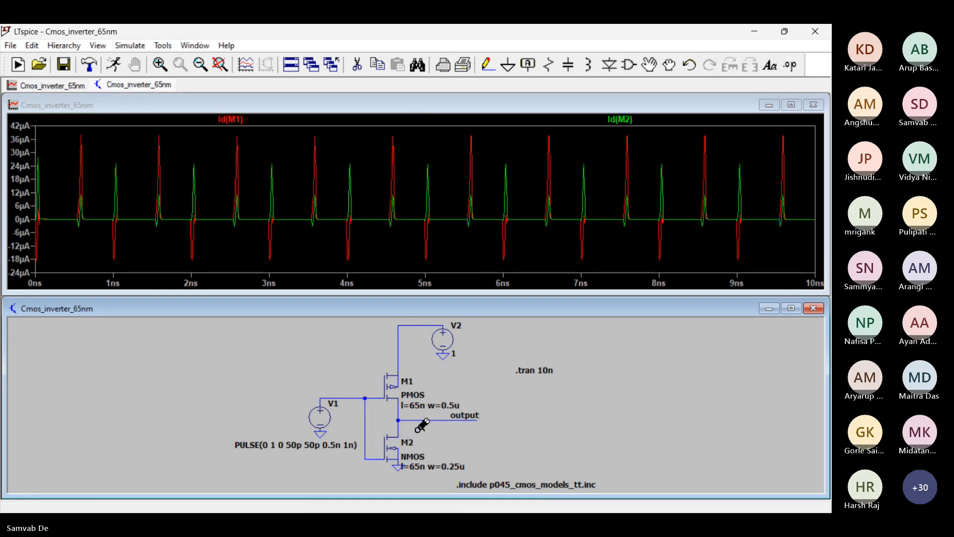
left_click(748, 371)
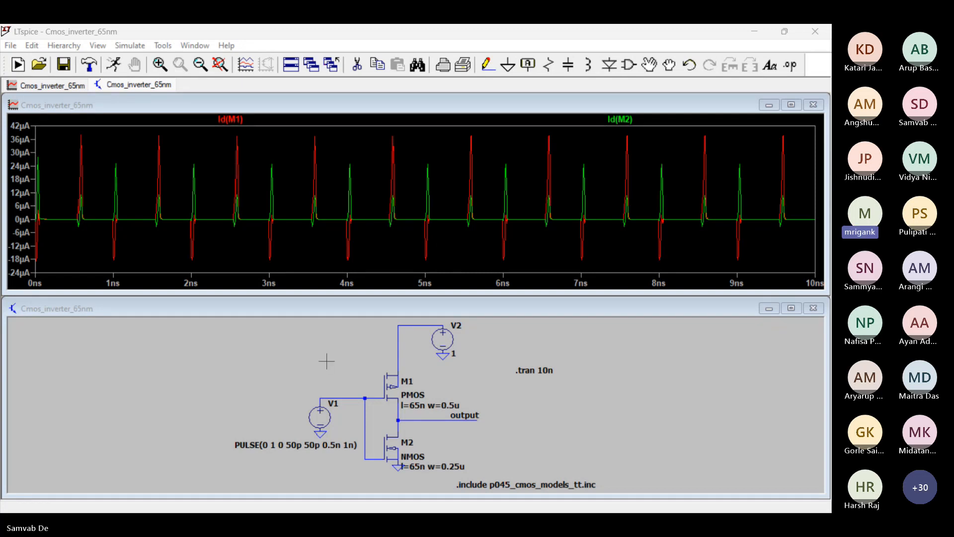
left_click(327, 396)
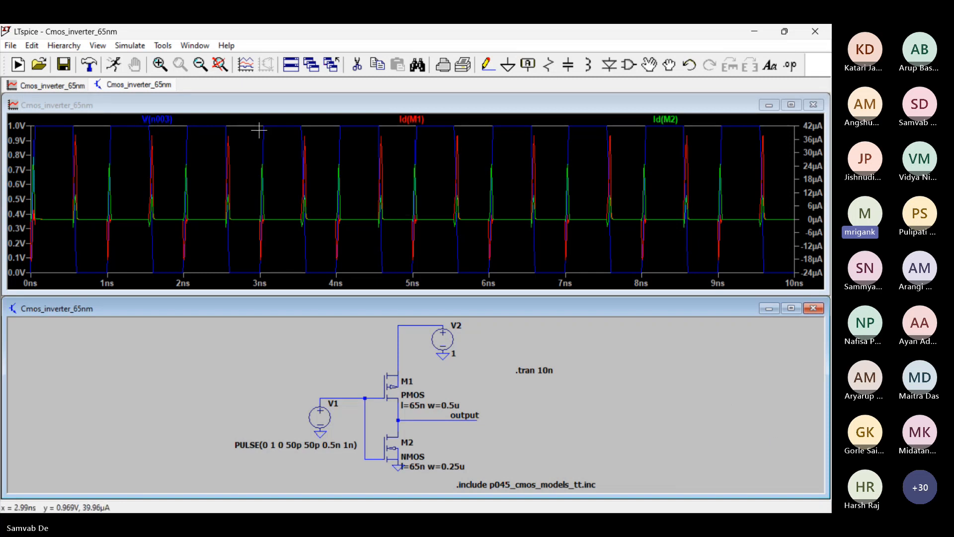
Zoom the waveform plot to the time span from about 3.2 to 6.8 ns to examine the switching current peaks
left_click_drag(251, 128, 319, 275)
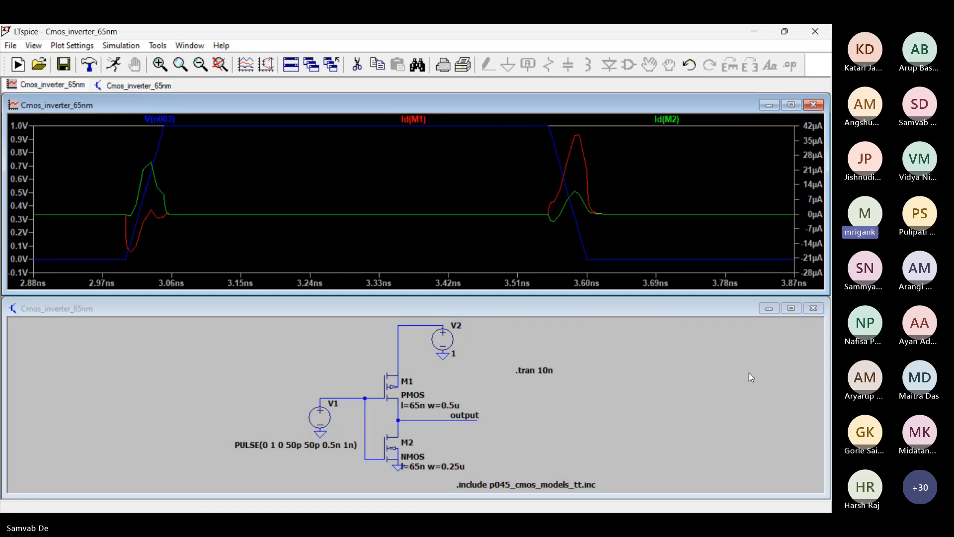
right_click(493, 200)
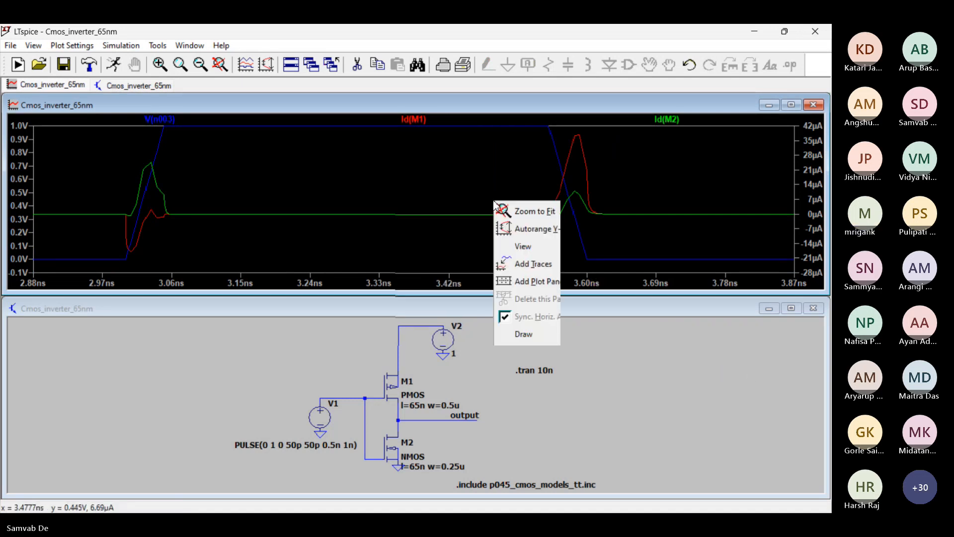
left_click(519, 219)
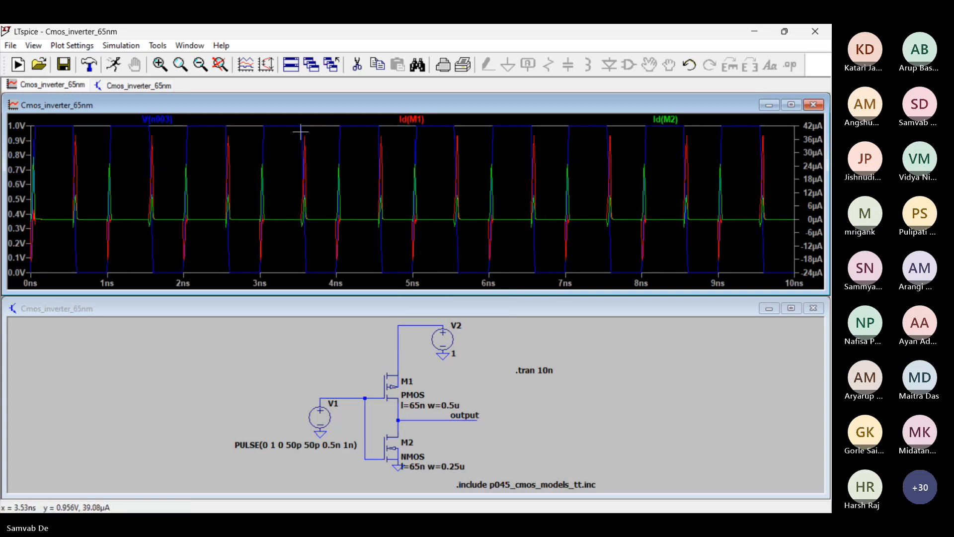
left_click_drag(278, 134, 547, 272)
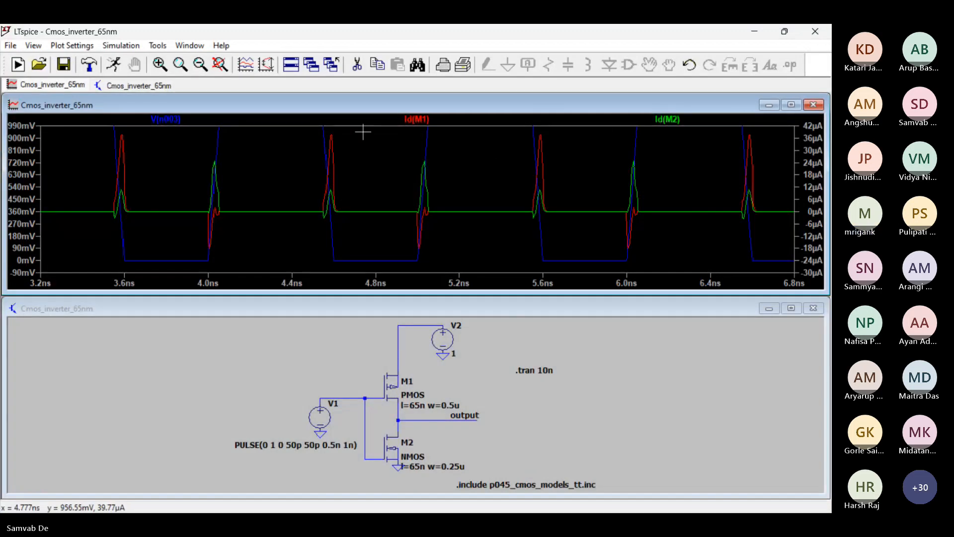
Change the colour of the V(n003) trace to orange-brown
right_click(166, 119)
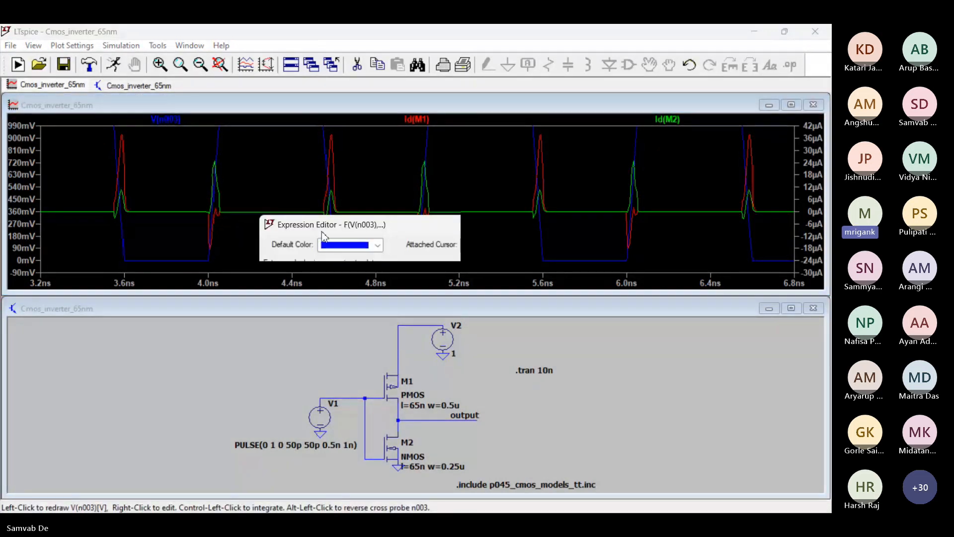
left_click(379, 244)
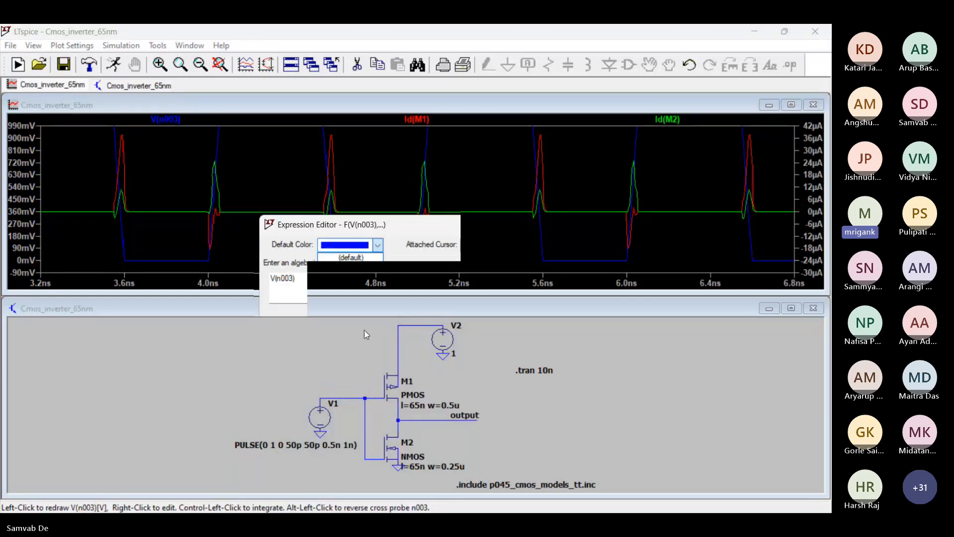
left_click(359, 359)
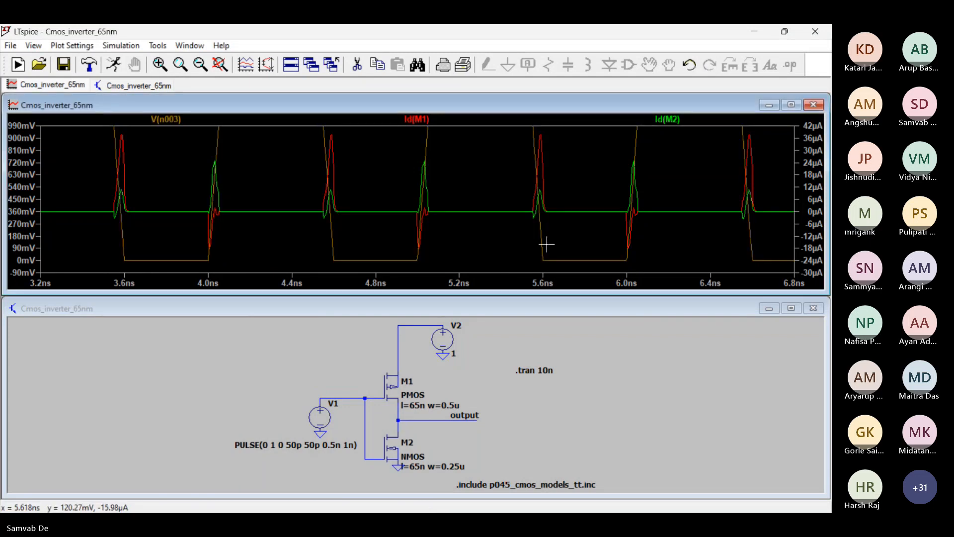
Set the colour of the V(n003) trace to olive yellow
right_click(161, 123)
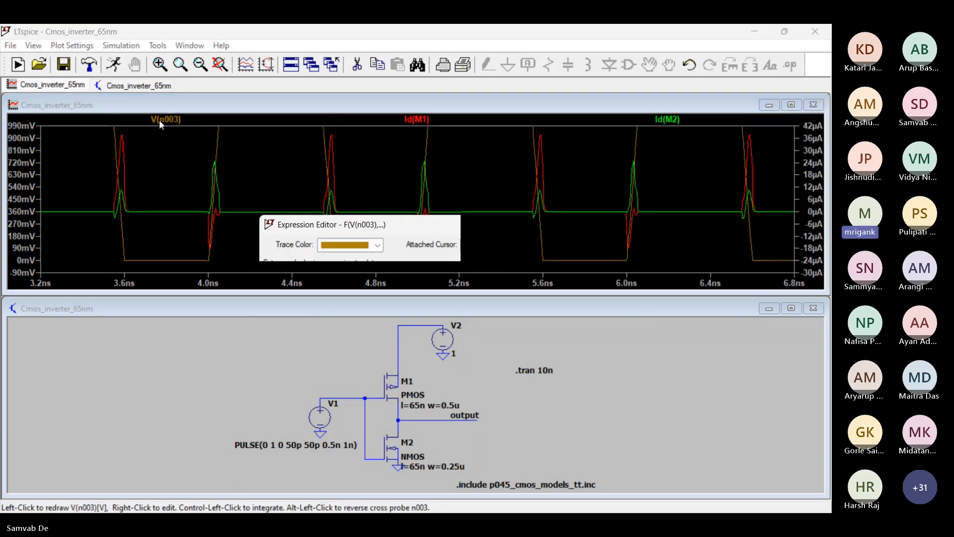
left_click(377, 248)
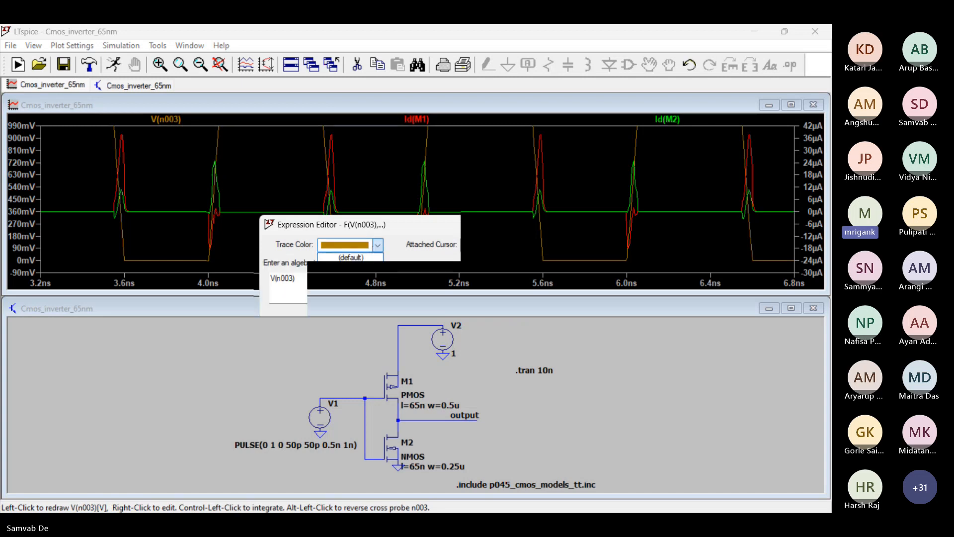
left_click(379, 381)
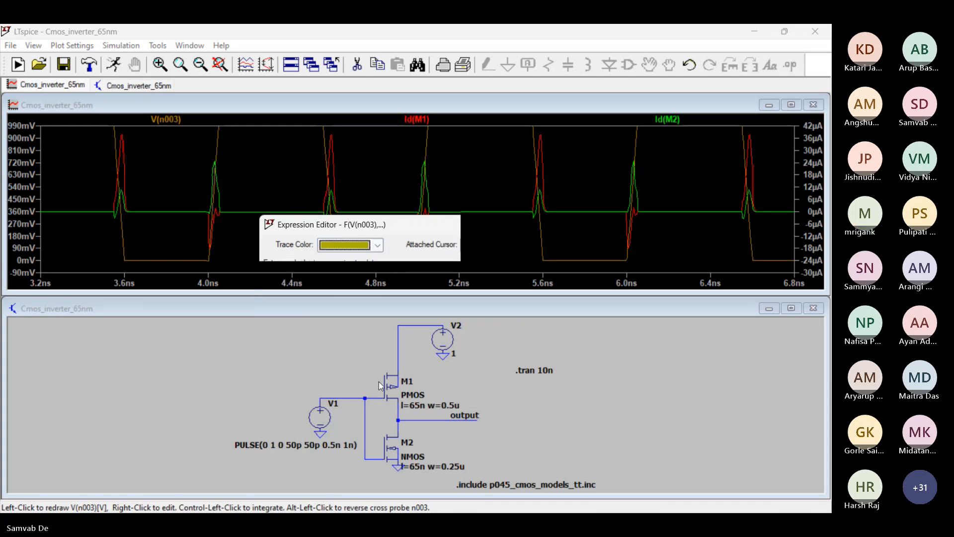
left_click(540, 245)
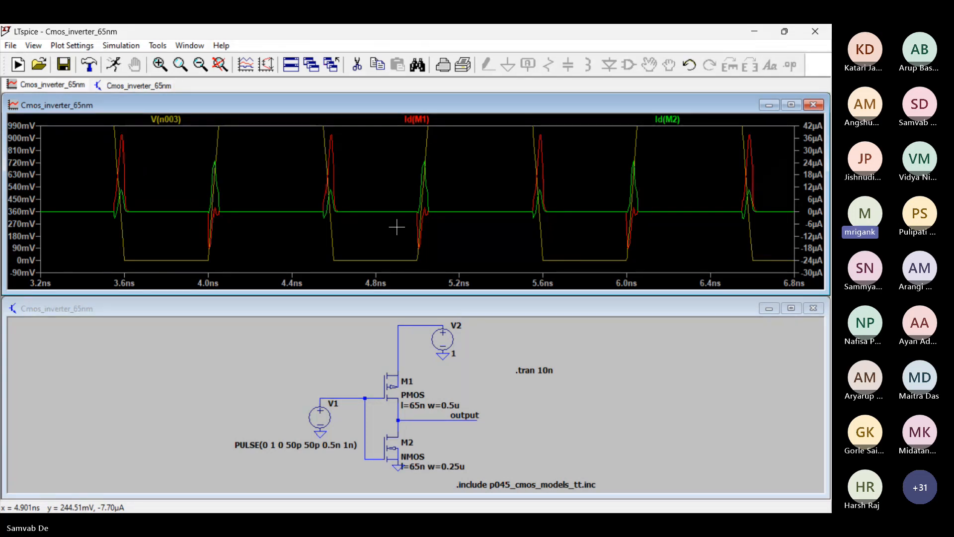
Attach a measurement cursor to the Id(M1) trace
right_click(422, 119)
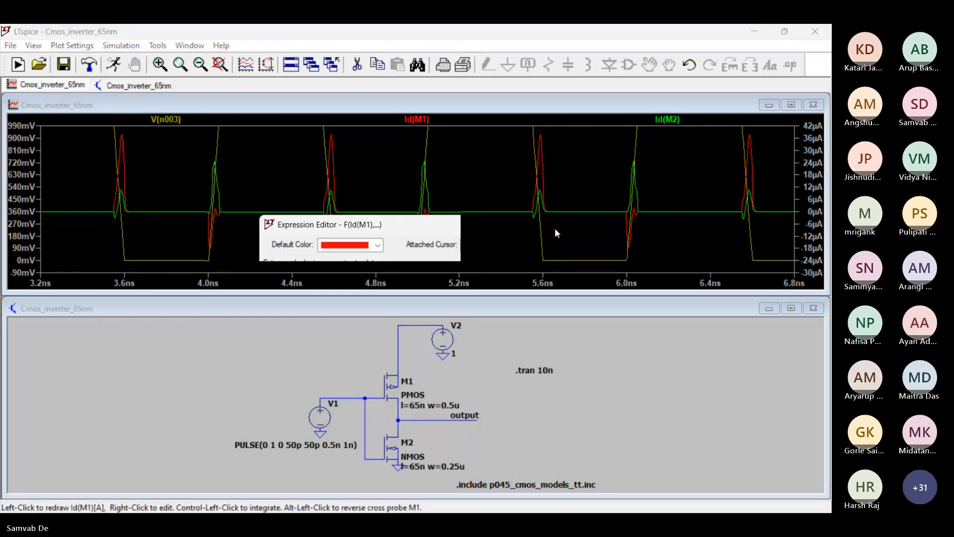
left_click(555, 229)
left_click(423, 121)
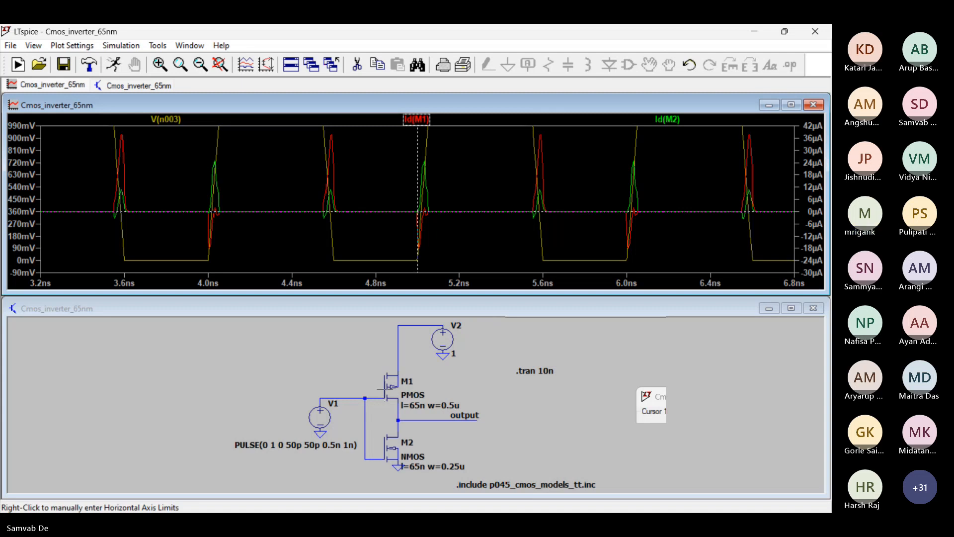
Check the MOSFET parameters of the PMOS transistor M1 without changing them
right_click(384, 391)
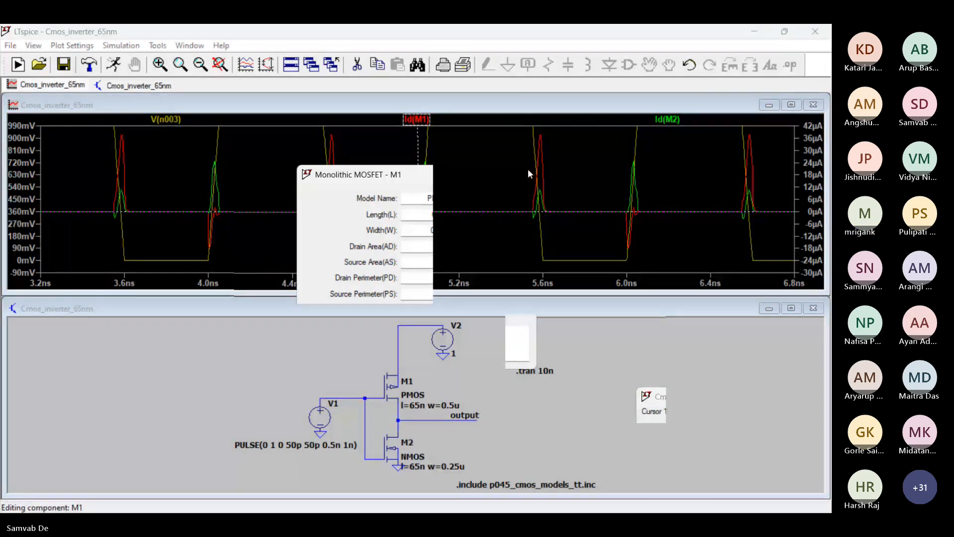
left_click(517, 178)
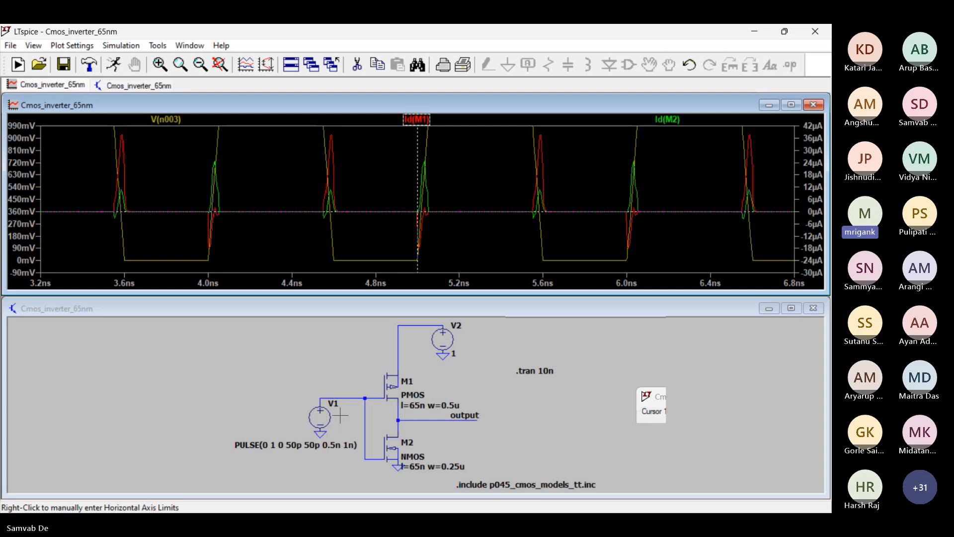
Set both the rise time and the fall time of the input pulse source V1 to 5p
left_click(322, 413)
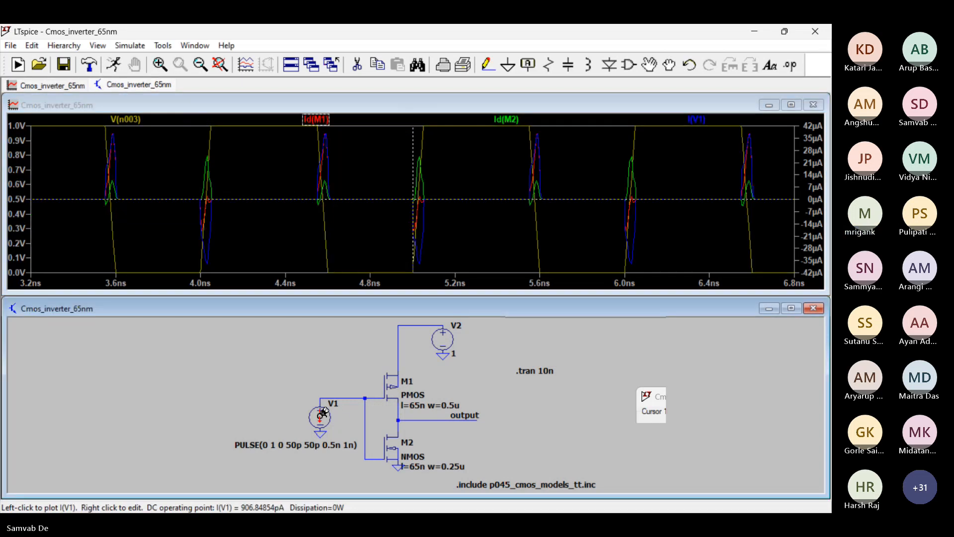
right_click(323, 413)
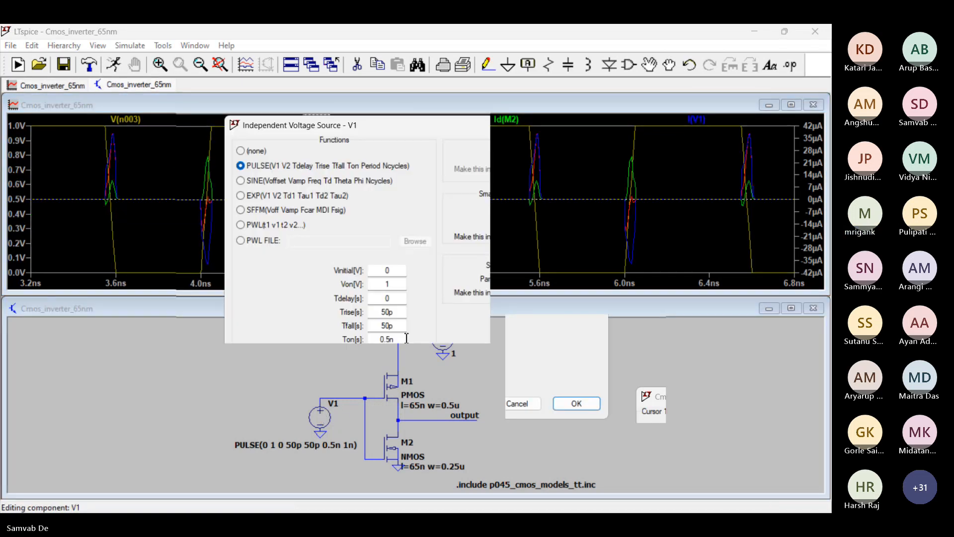
left_click(390, 312)
key("BackSpace")
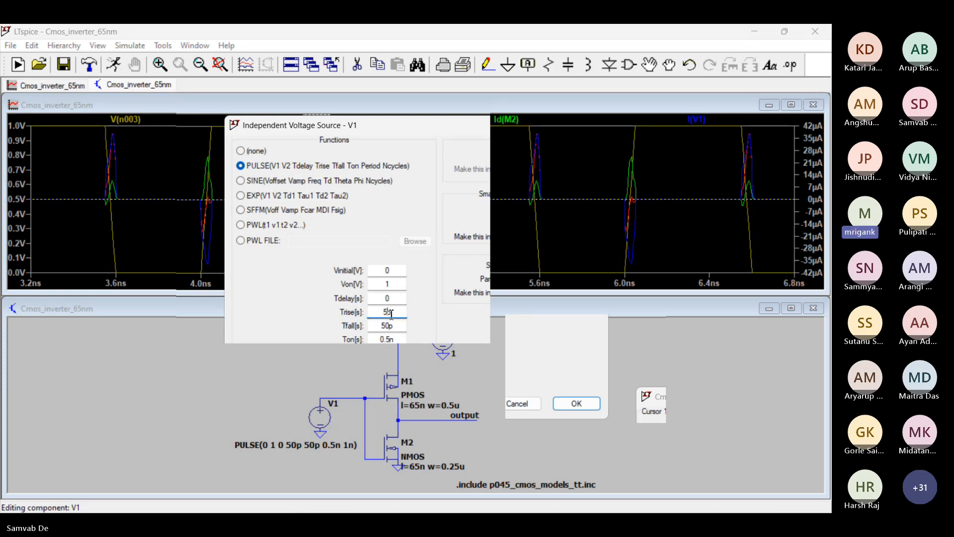
left_click(389, 327)
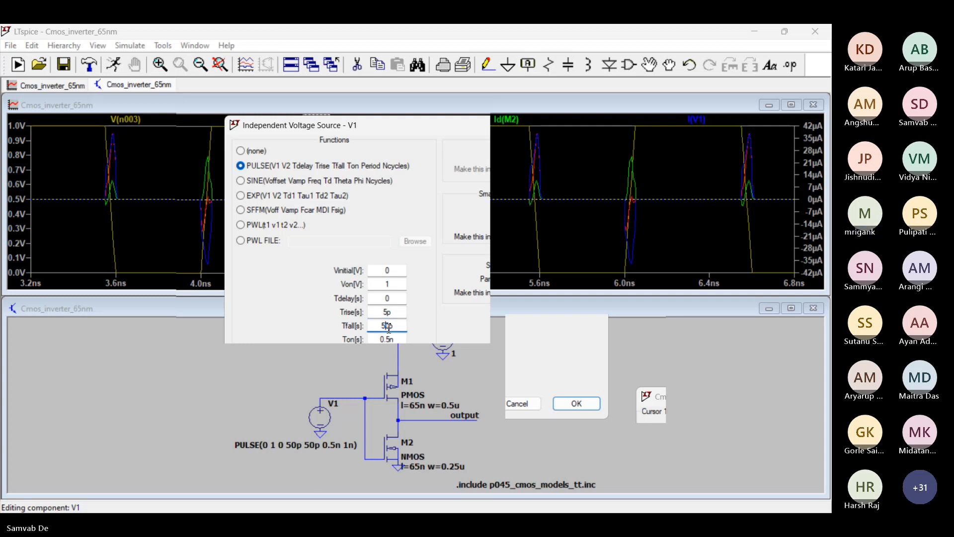
key("BackSpace")
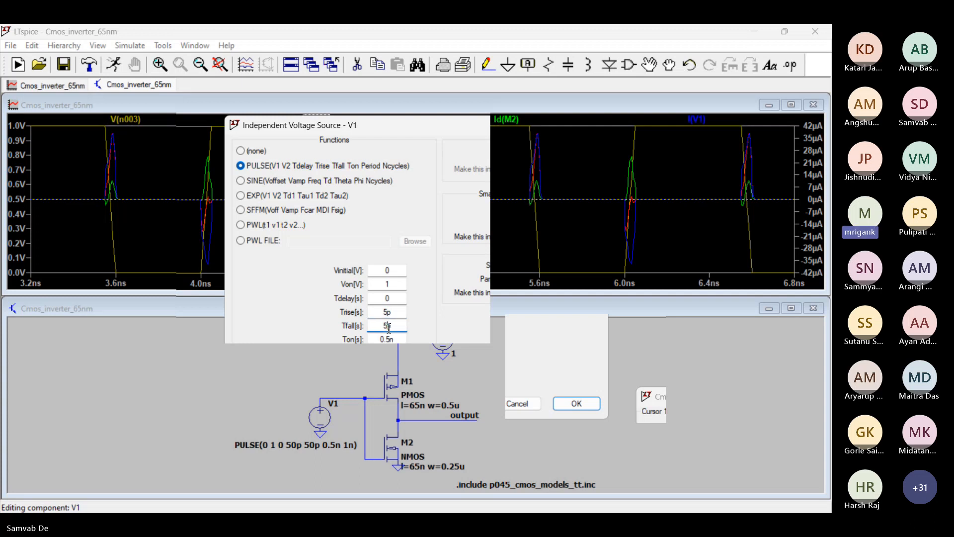
left_click(576, 403)
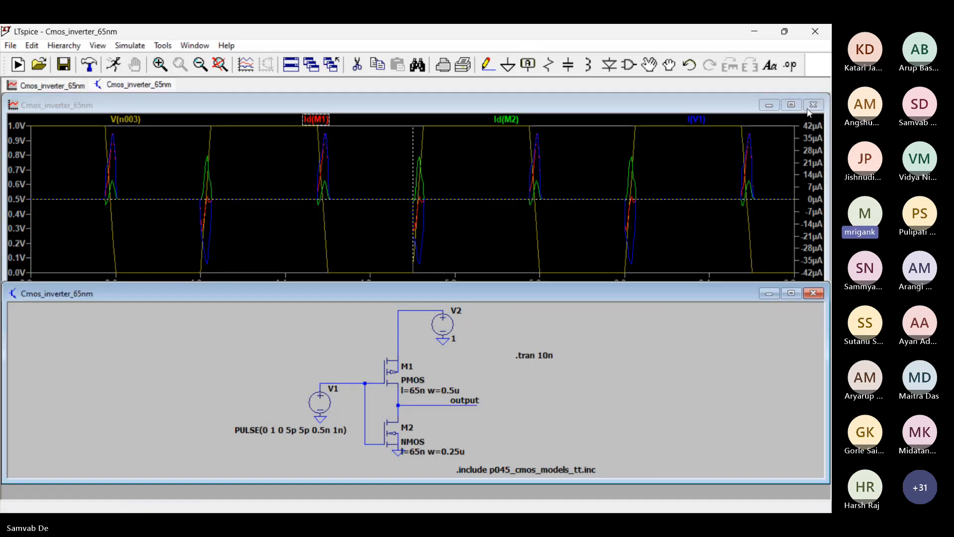
Close the old waveform plot and rerun the transient simulation of the inverter
left_click(809, 107)
left_click(791, 308)
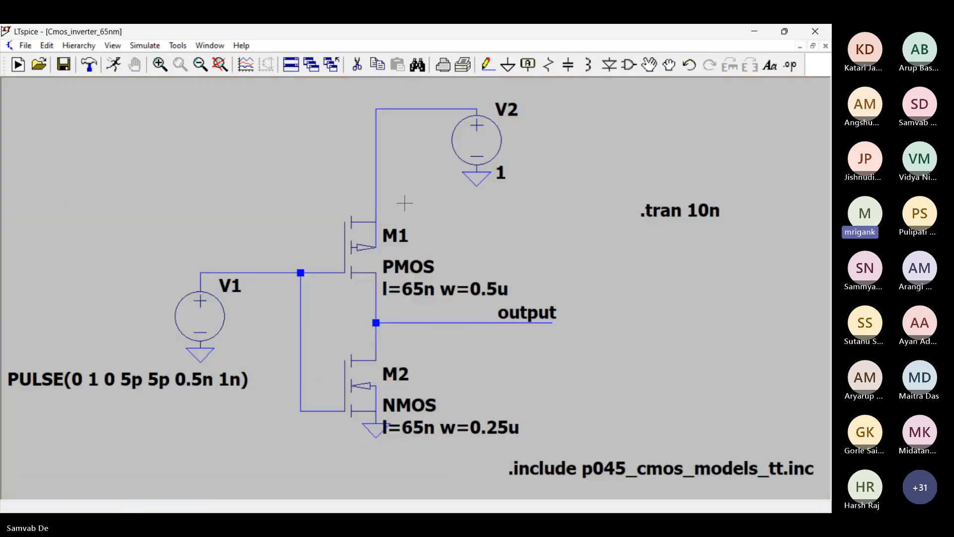
left_click(114, 65)
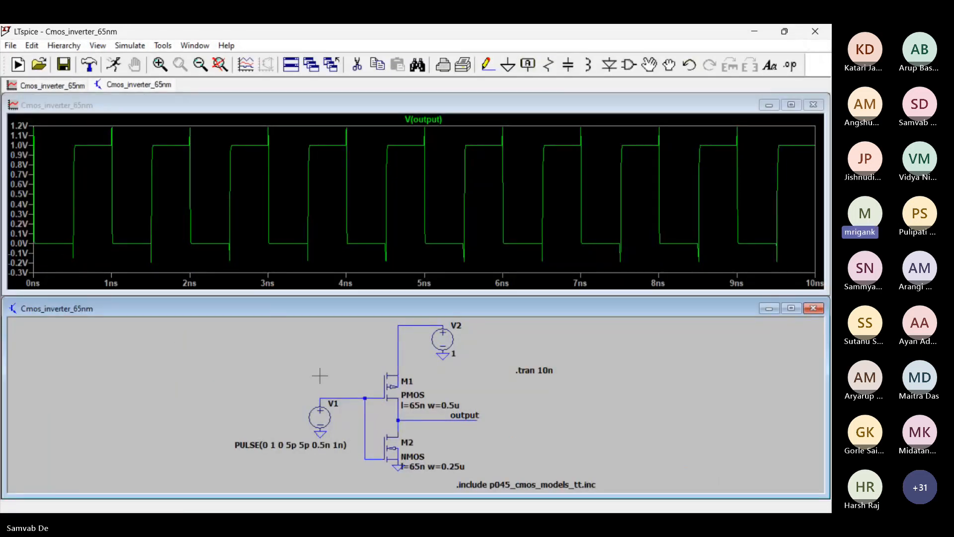
Plot the drain currents of M2 and M1 with the input voltage V(n003), removing the V(output) trace from the plot
left_click(399, 429)
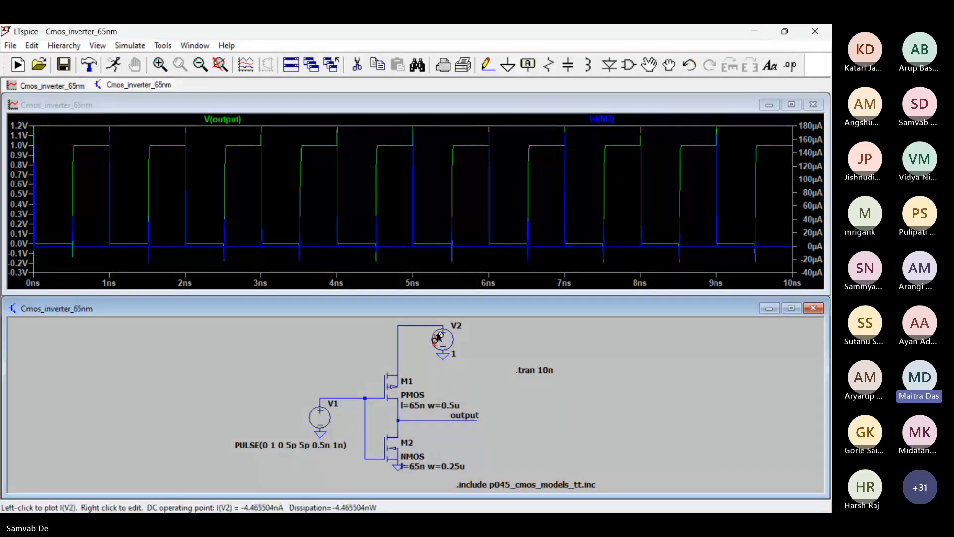
right_click(234, 119)
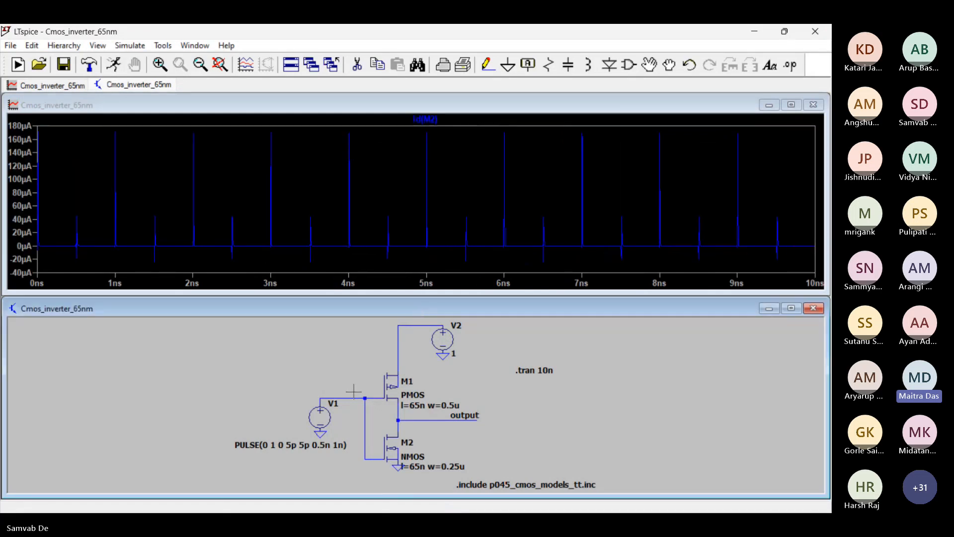
right_click(324, 414)
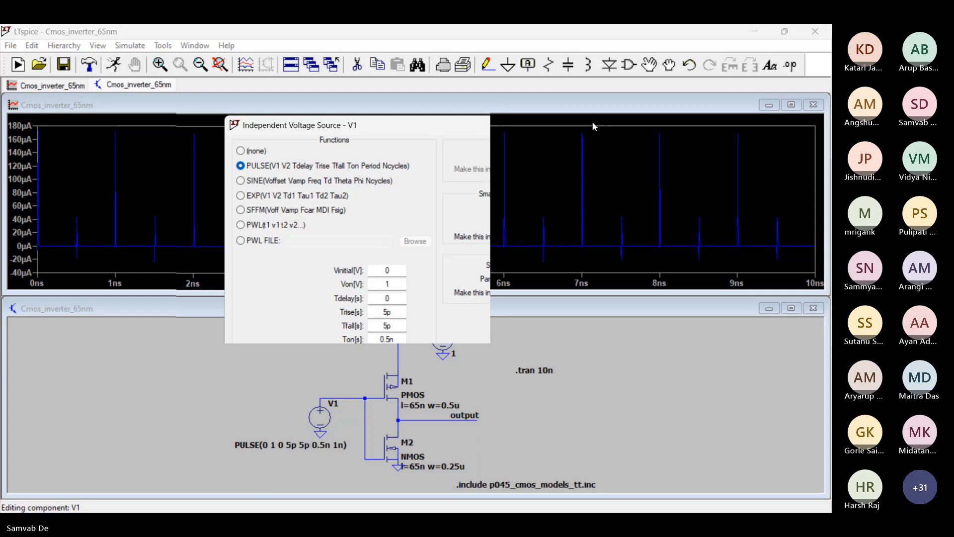
key("Escape")
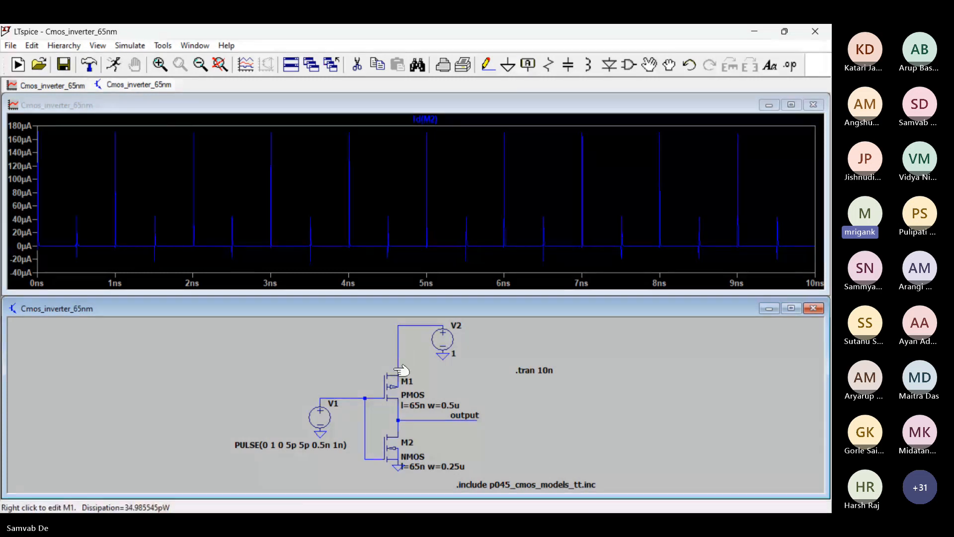
left_click(398, 366)
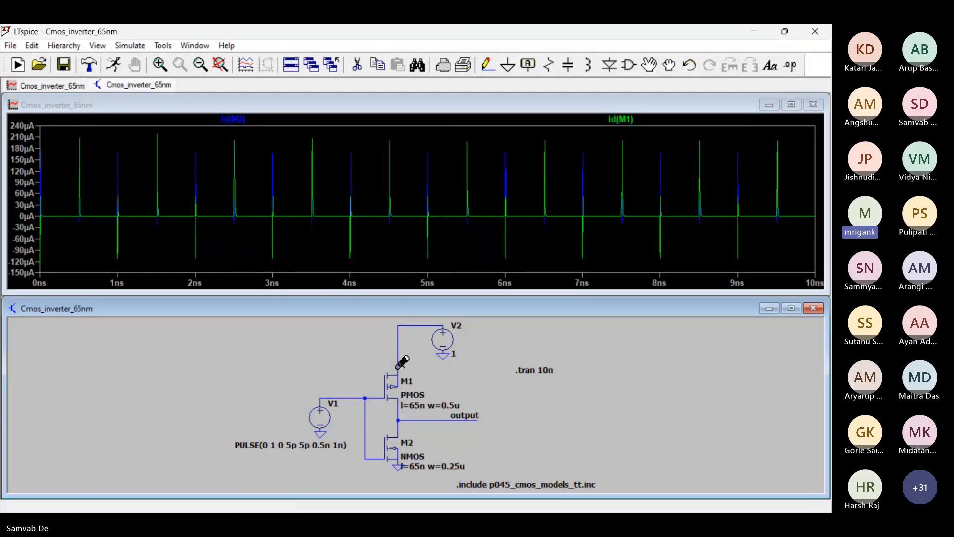
left_click(328, 397)
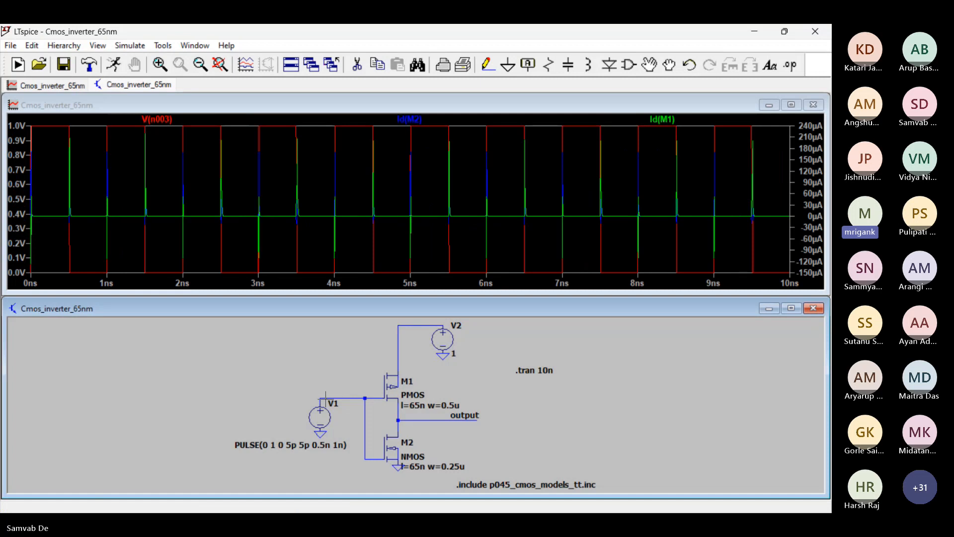
Change the colour of the V(n003) trace to olive yellow in the new plot
right_click(158, 117)
left_click(378, 245)
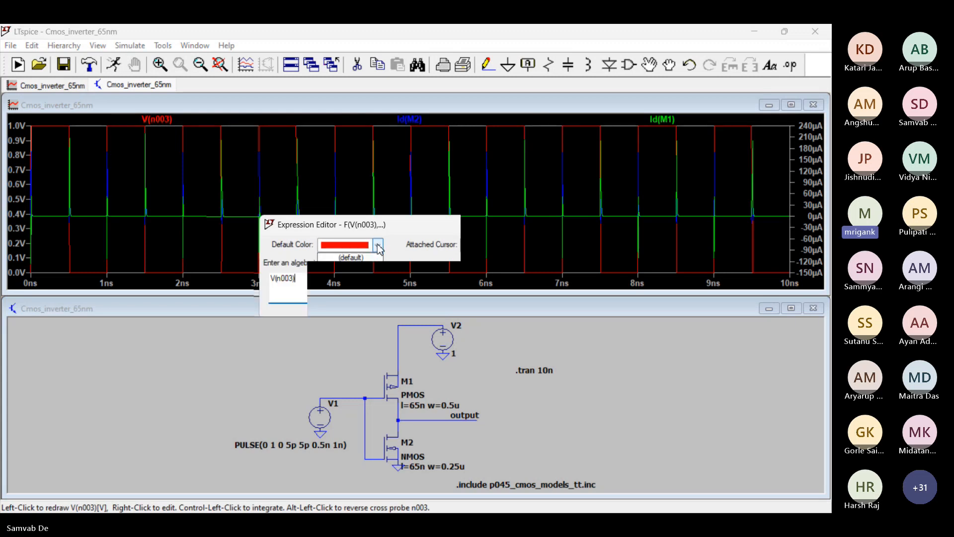
left_click(365, 383)
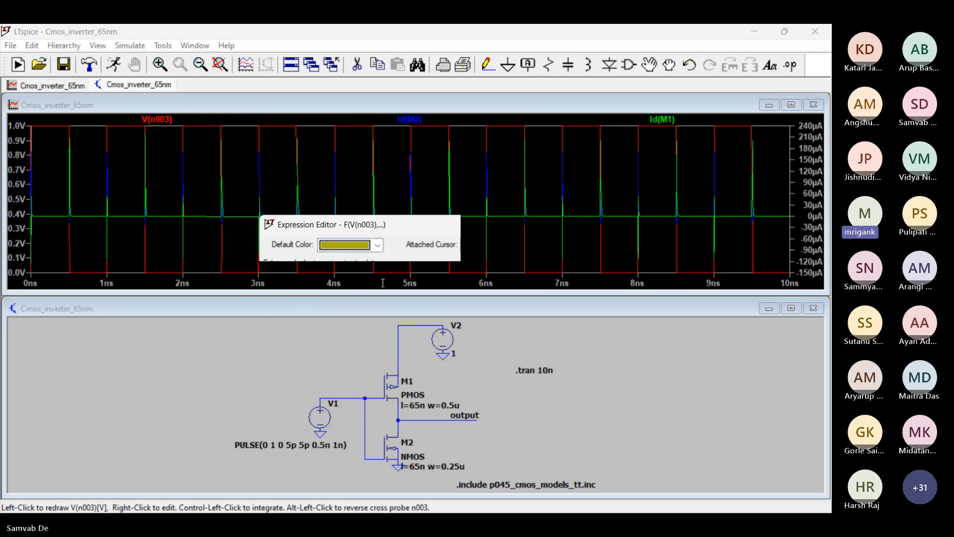
left_click(559, 242)
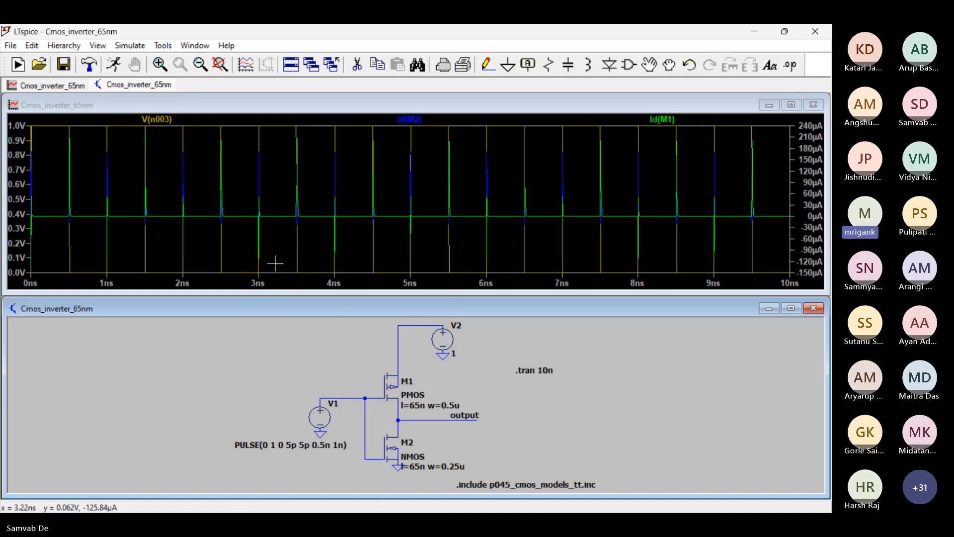
Zoom in on the waveforms around the input's falling edge near 4.5 ns to examine the drain current spikes
left_click(288, 133)
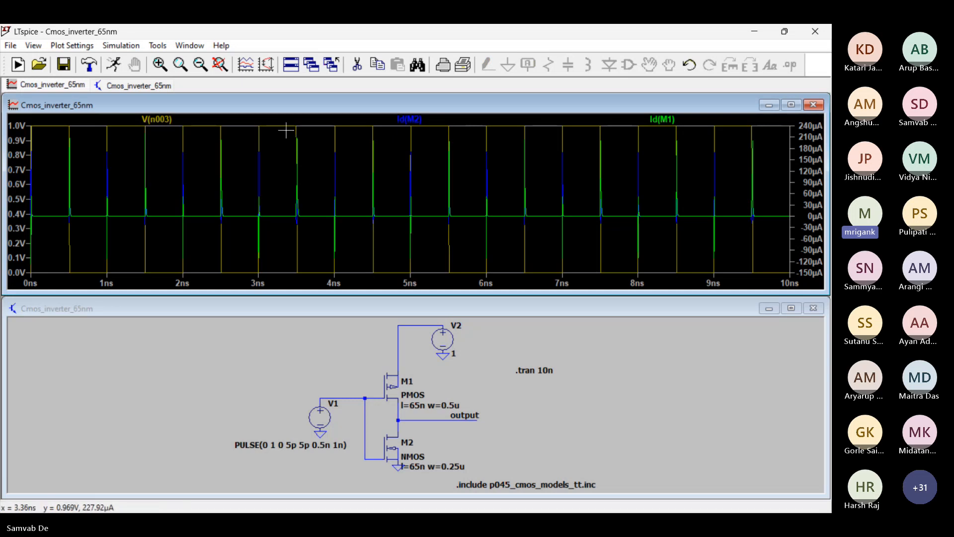
left_click_drag(289, 121, 468, 283)
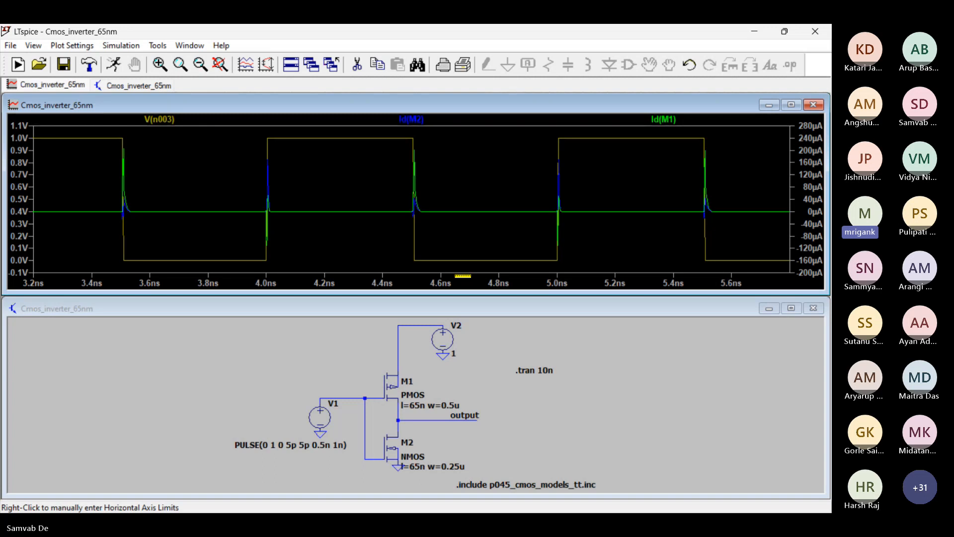
left_click_drag(393, 134, 438, 260)
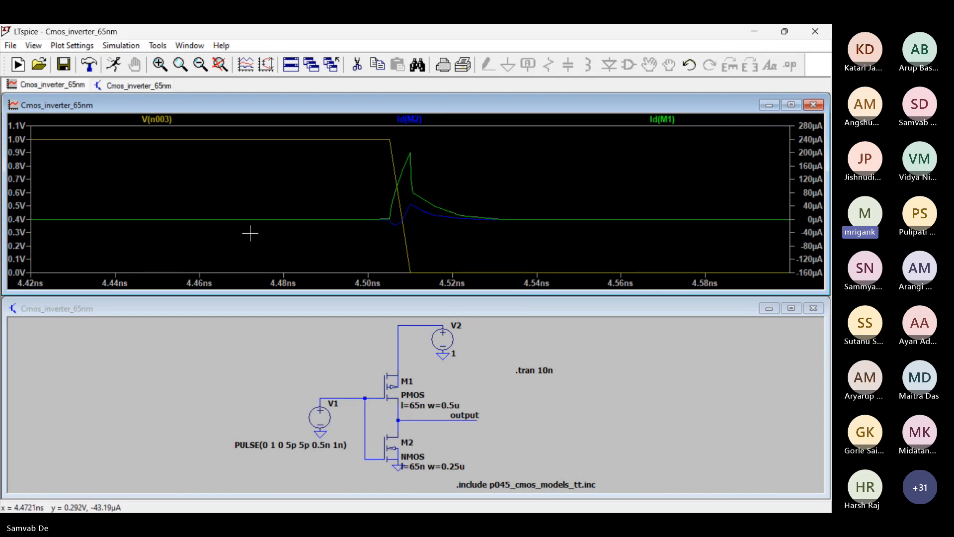
Close the waveform plot so that the schematic alone fills the workspace
left_click(118, 45)
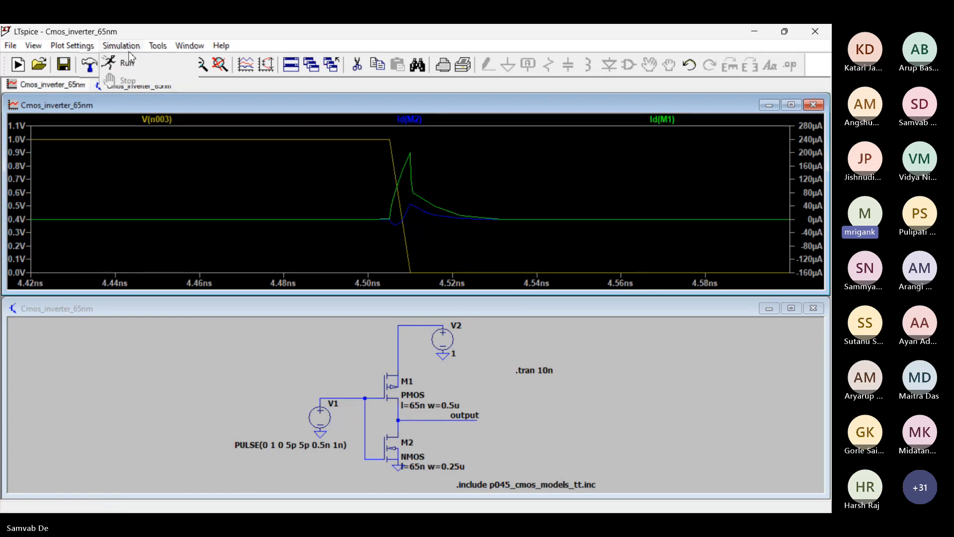
left_click(811, 108)
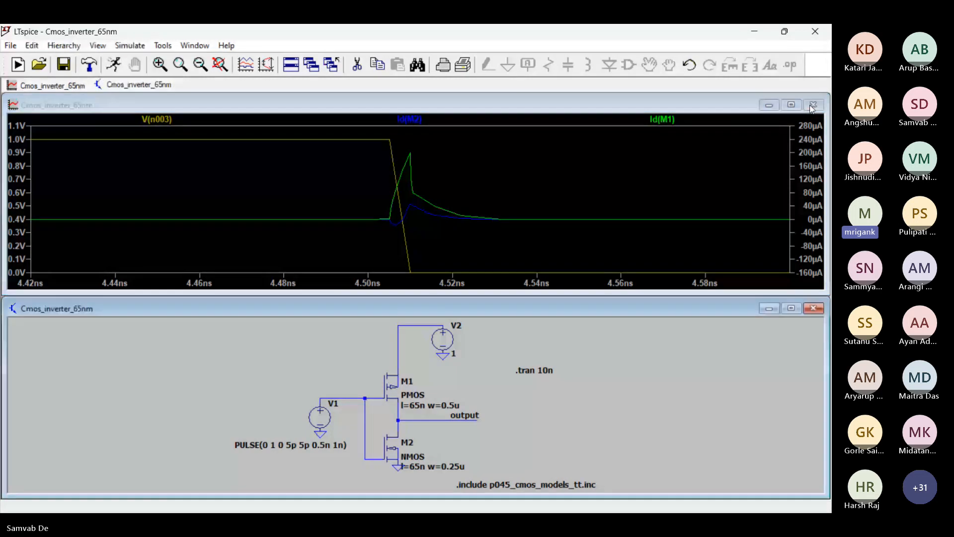
left_click(811, 108)
left_click(785, 298)
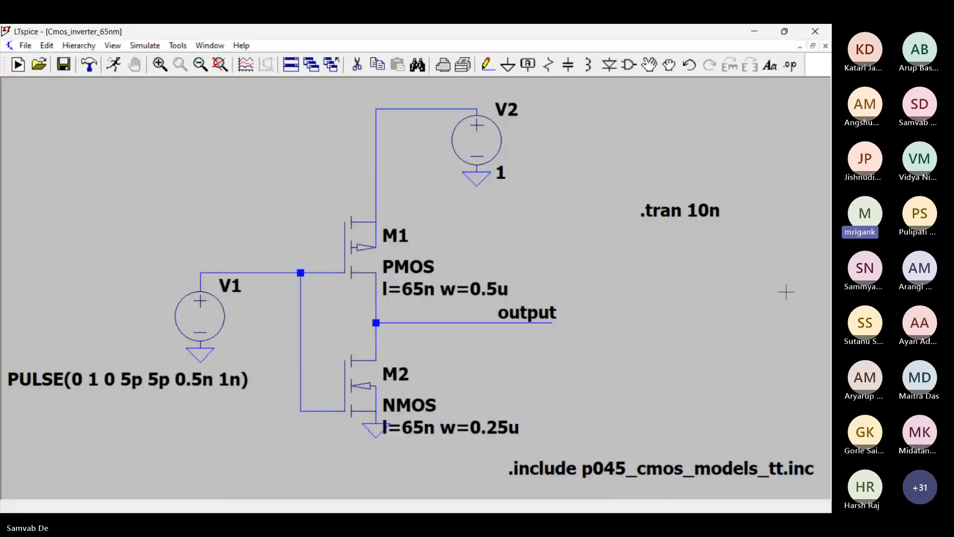
left_click(145, 46)
left_click(200, 171)
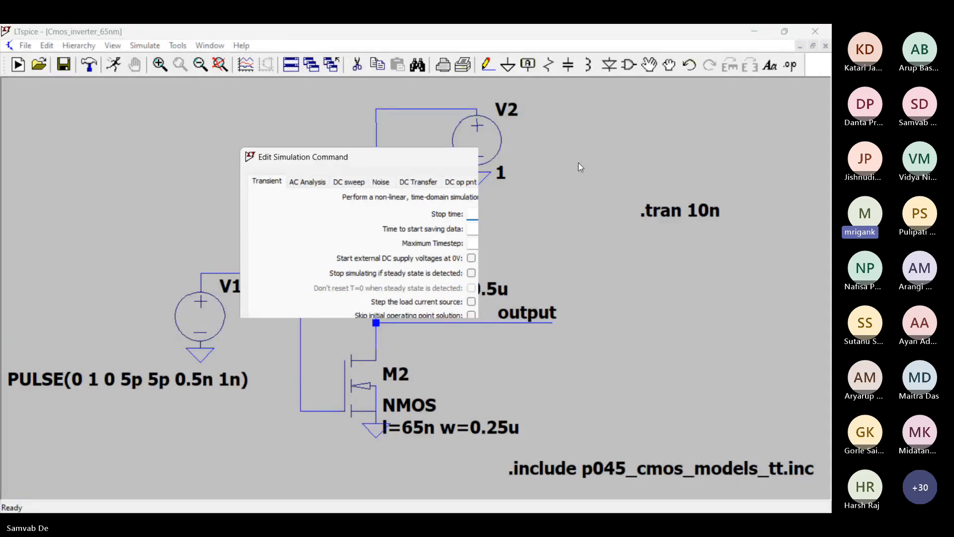
key("Escape")
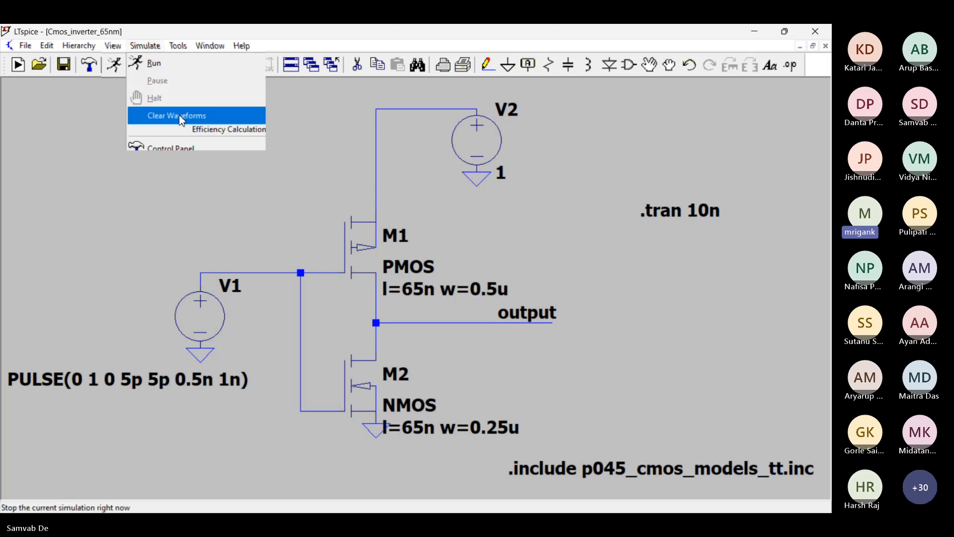
Set the maximum timestep of the 10n transient analysis to 0.1p, with data saving starting at 0
left_click(198, 171)
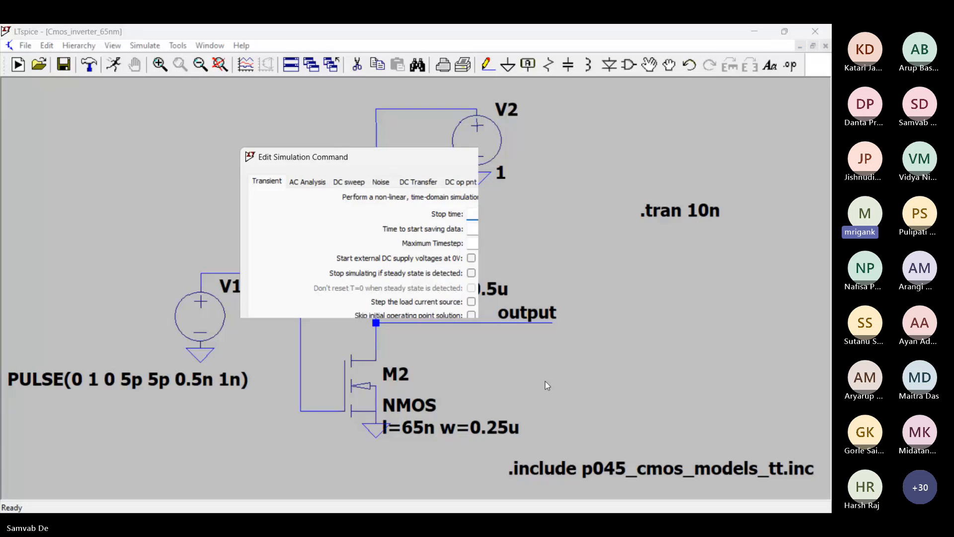
left_click(472, 242)
key("Return")
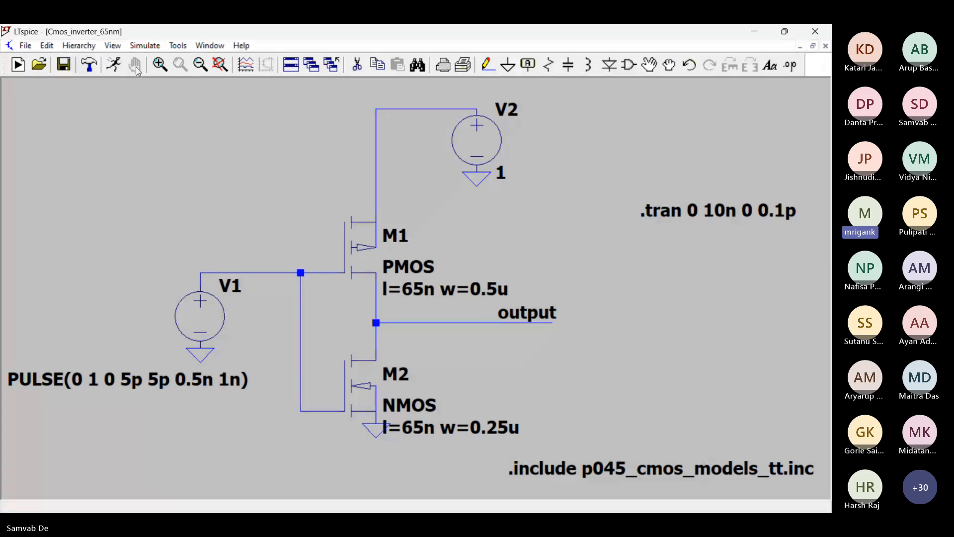
Check the transient analysis settings again without changing them
left_click(134, 50)
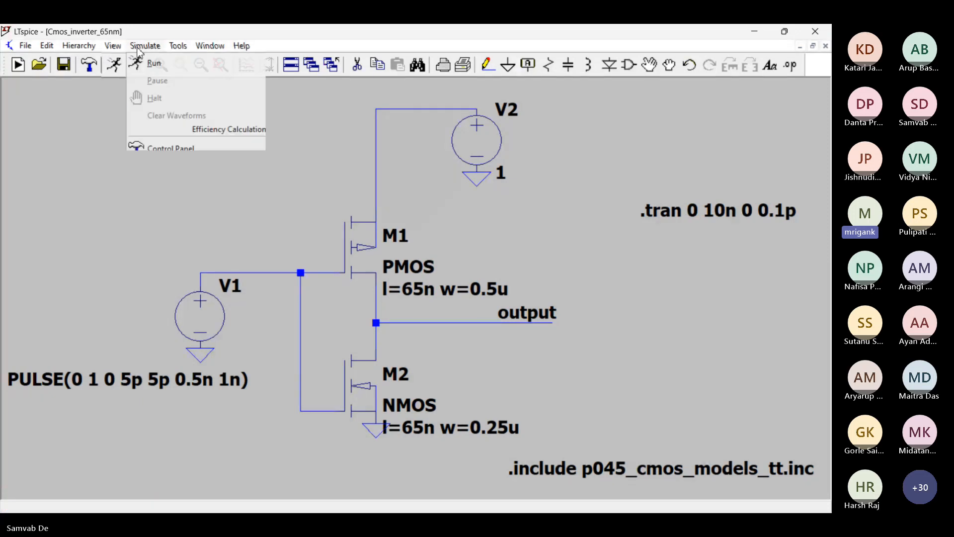
left_click(189, 168)
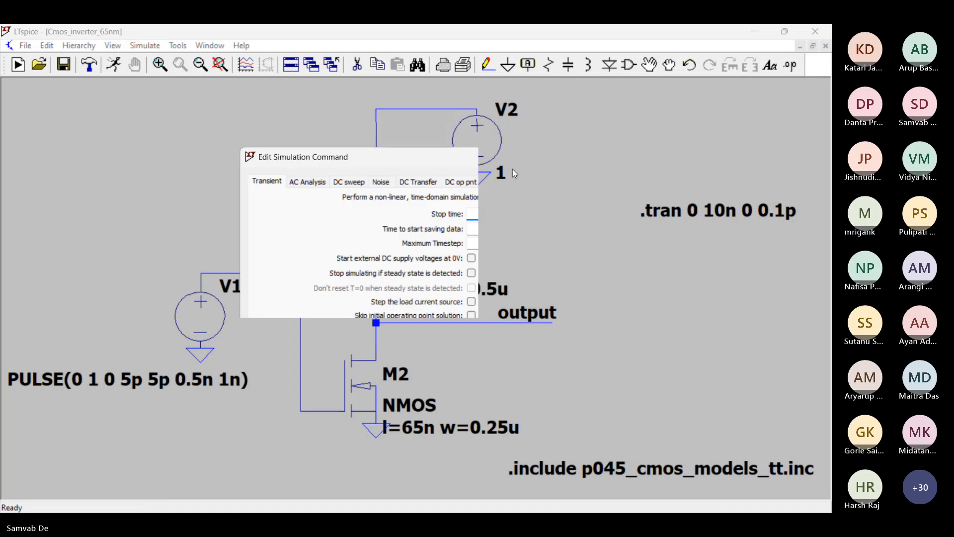
left_click(580, 161)
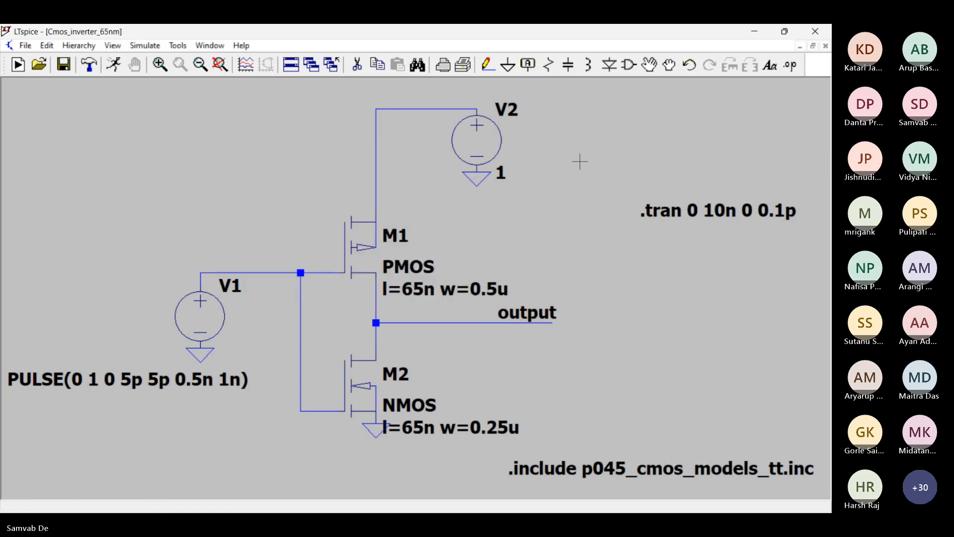
Run the transient simulation and add the M1 and M2 drain currents and the input voltage V(n003) to the plot
left_click(114, 64)
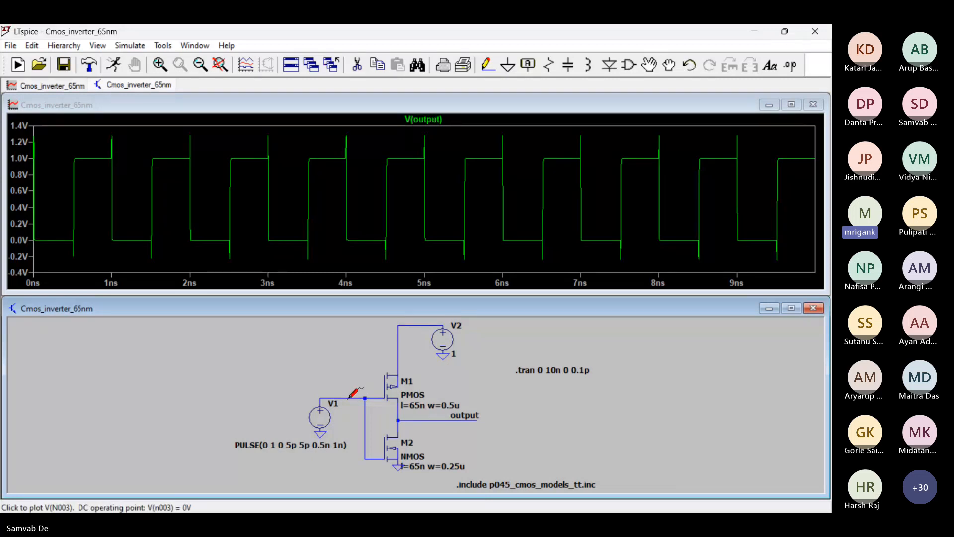
left_click(399, 368)
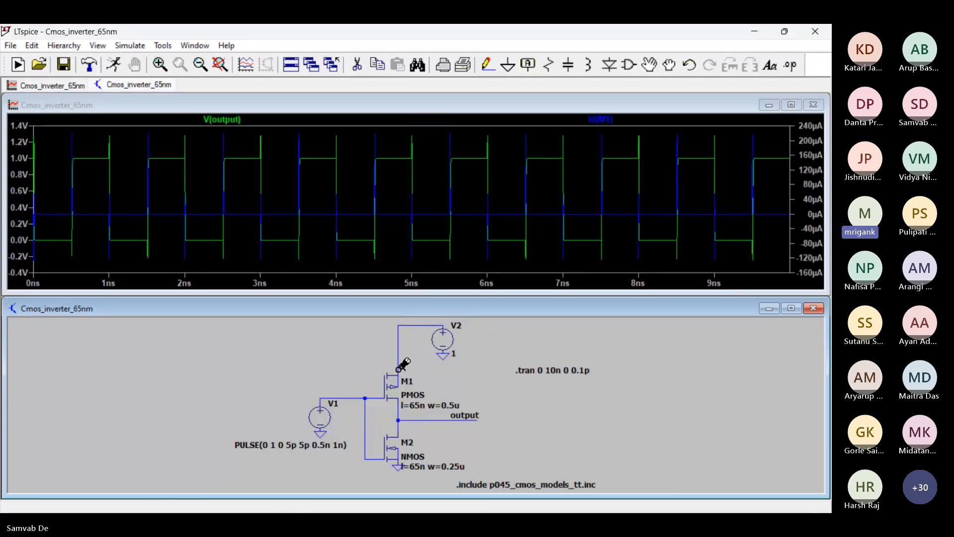
left_click(403, 426)
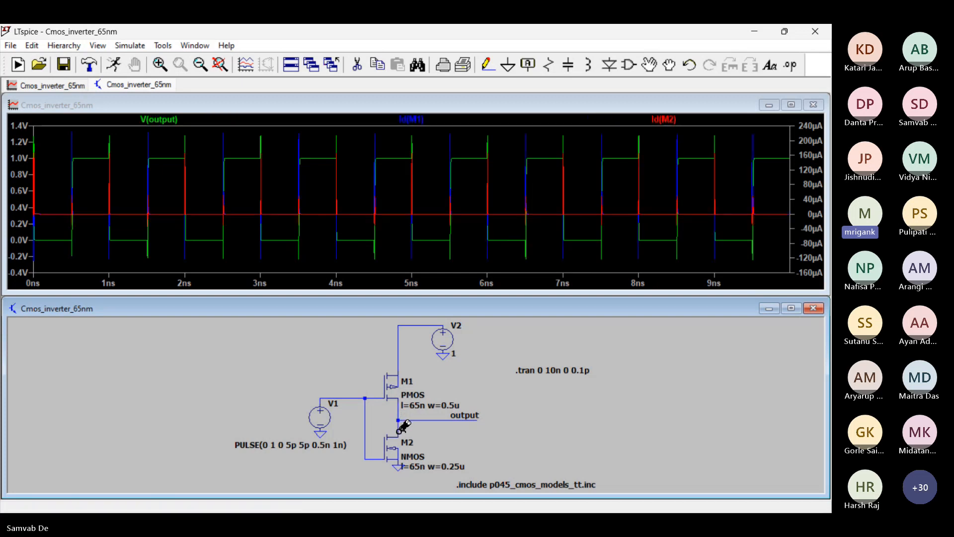
left_click(348, 397)
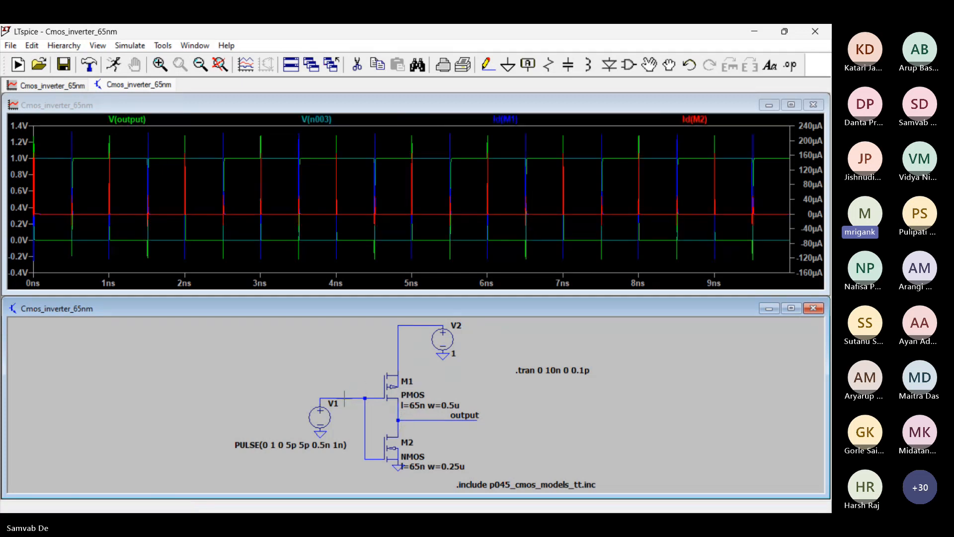
Remove the V(output) trace and examine the drain currents of M1 and M2 around the falling input edge near 4.5 ns
right_click(141, 121)
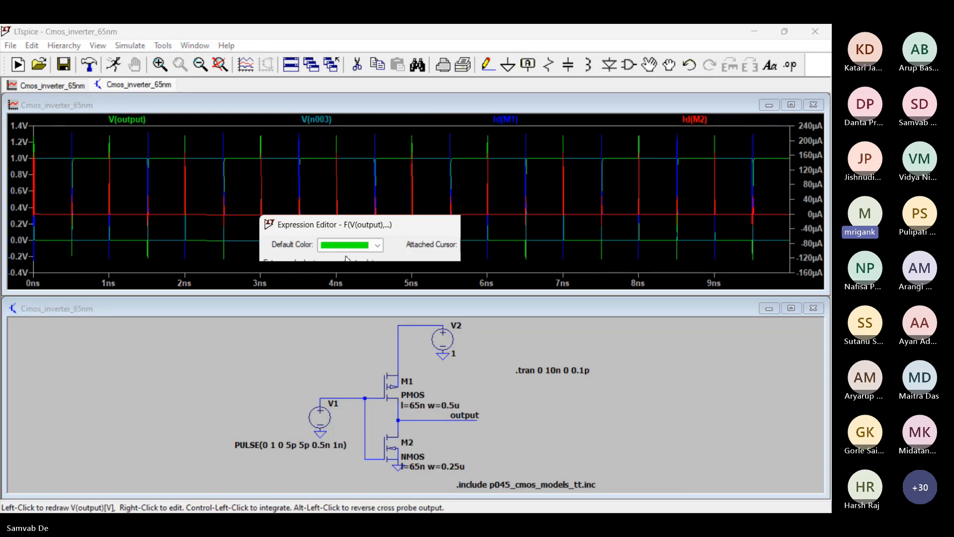
left_click(434, 311)
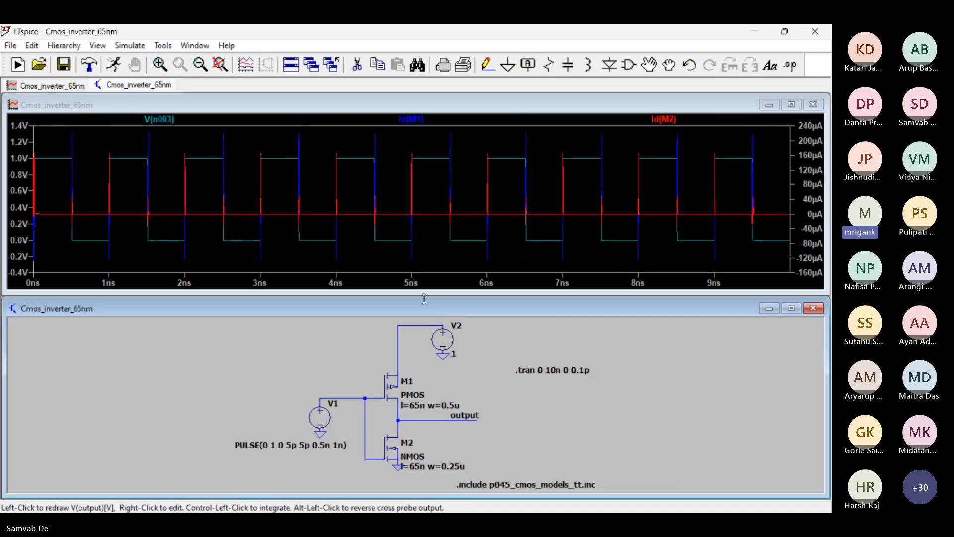
left_click(357, 148)
left_click_drag(358, 147, 437, 255)
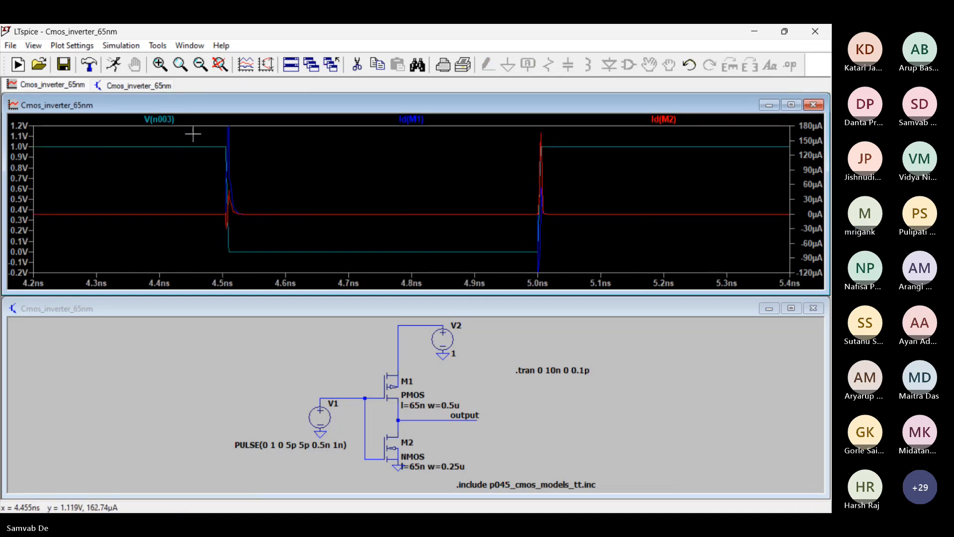
left_click_drag(186, 135, 261, 259)
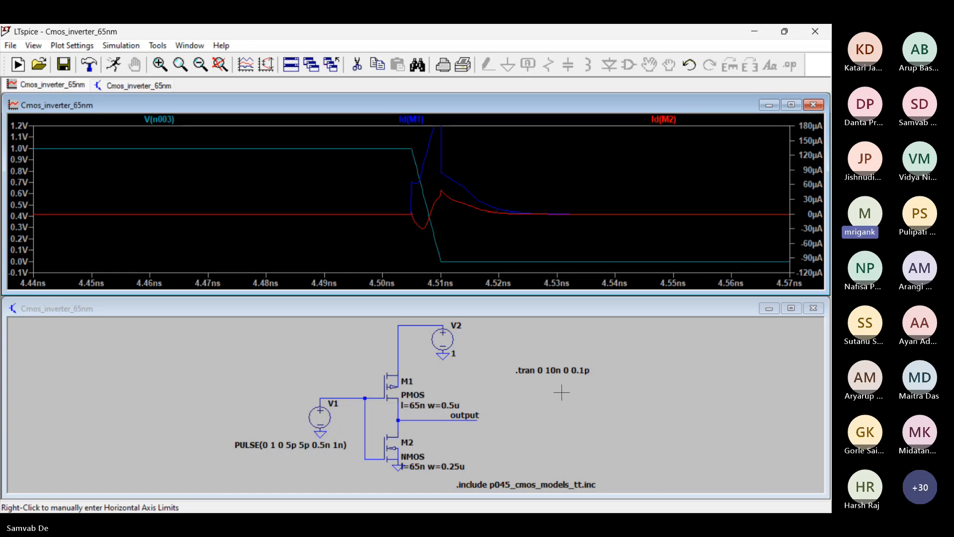
Examine the M1 and M2 drain currents around the rising input edge near 5 ns
right_click(346, 187)
left_click(370, 197)
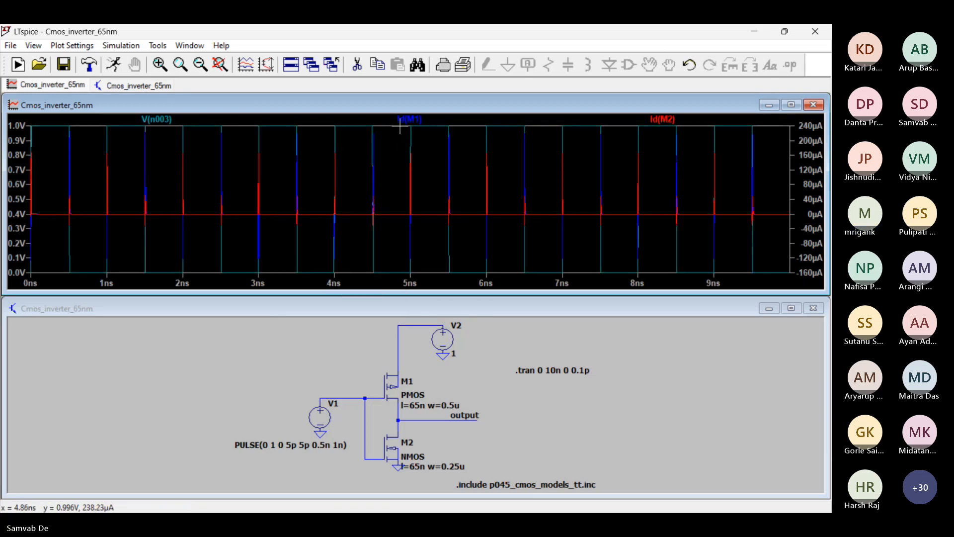
left_click_drag(396, 122, 436, 278)
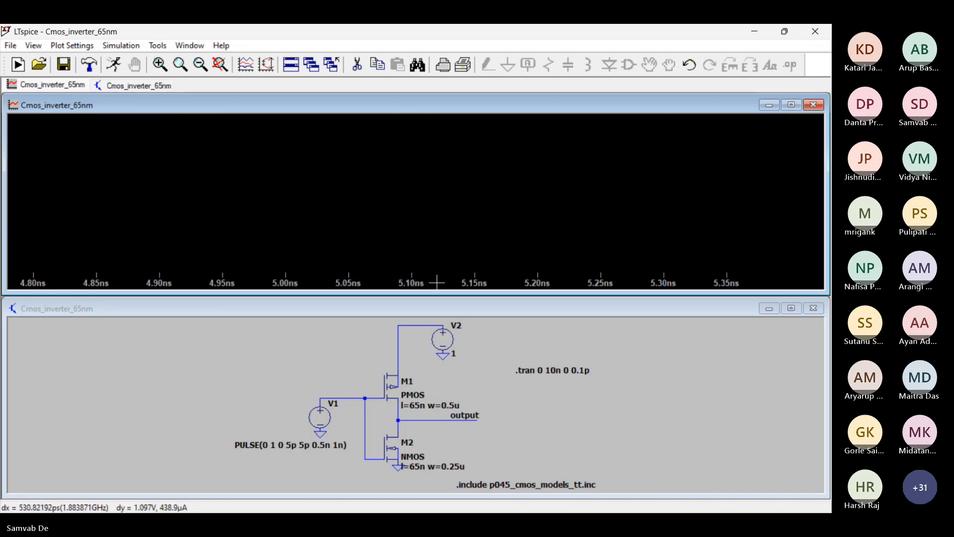
left_click_drag(274, 131, 324, 269)
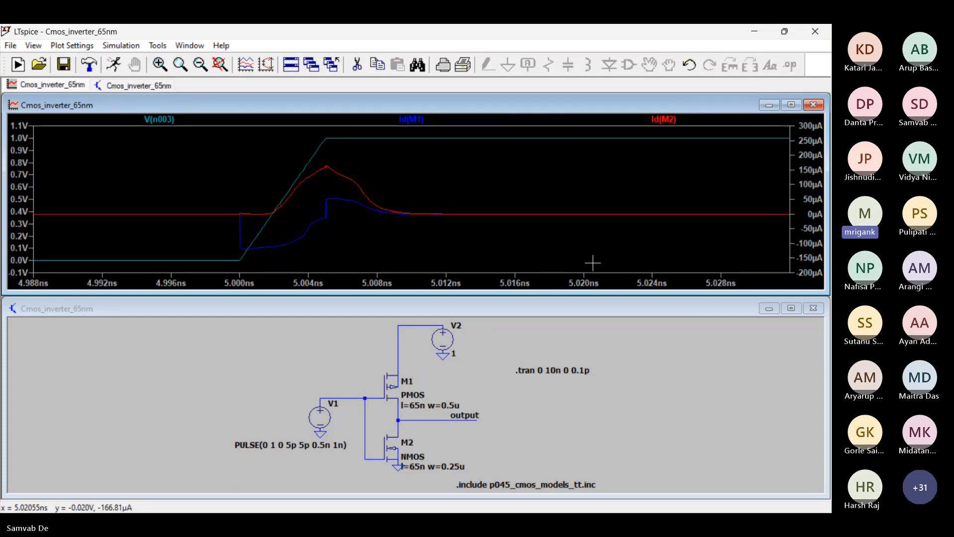
right_click(748, 158)
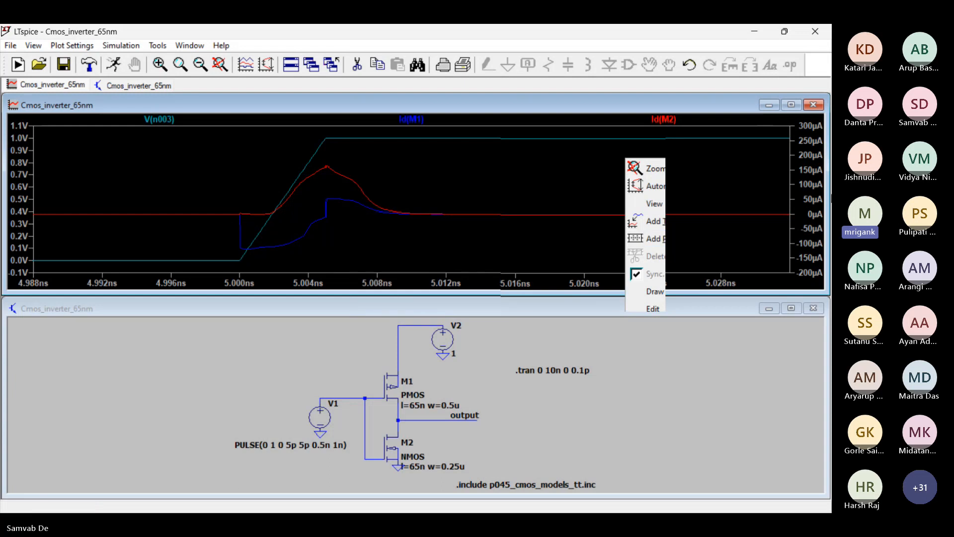
left_click(584, 440)
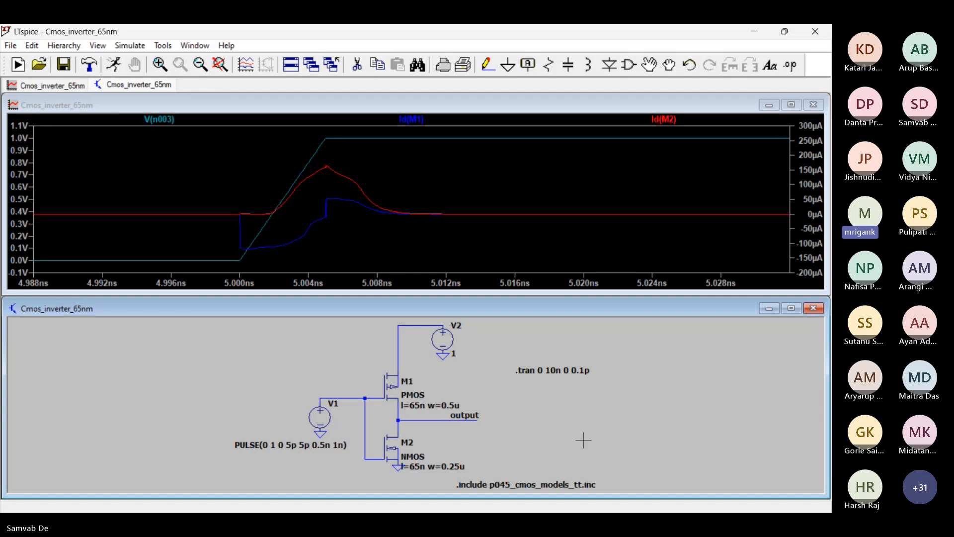
Close the waveform plot and place a capacitor on the output wire of the inverter
left_click(813, 106)
left_click(790, 294)
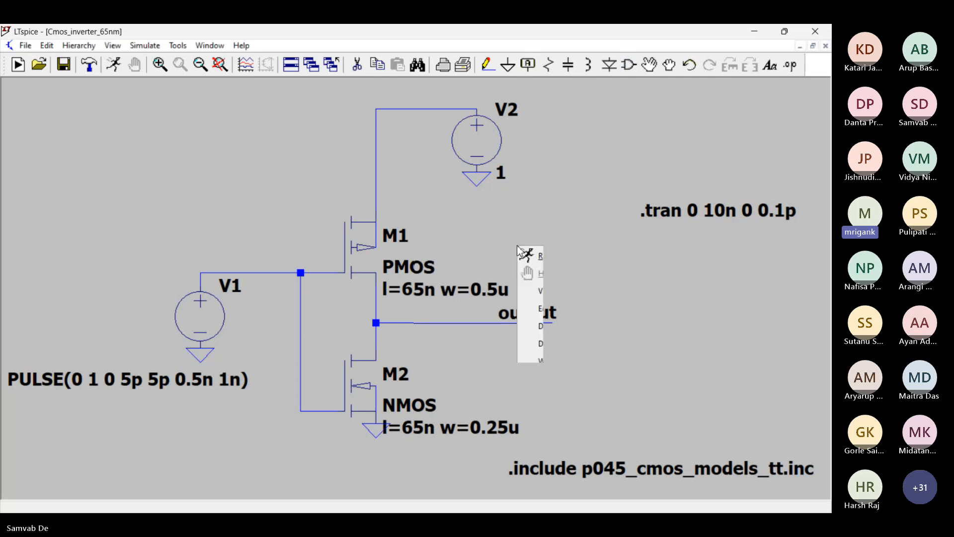
key("c")
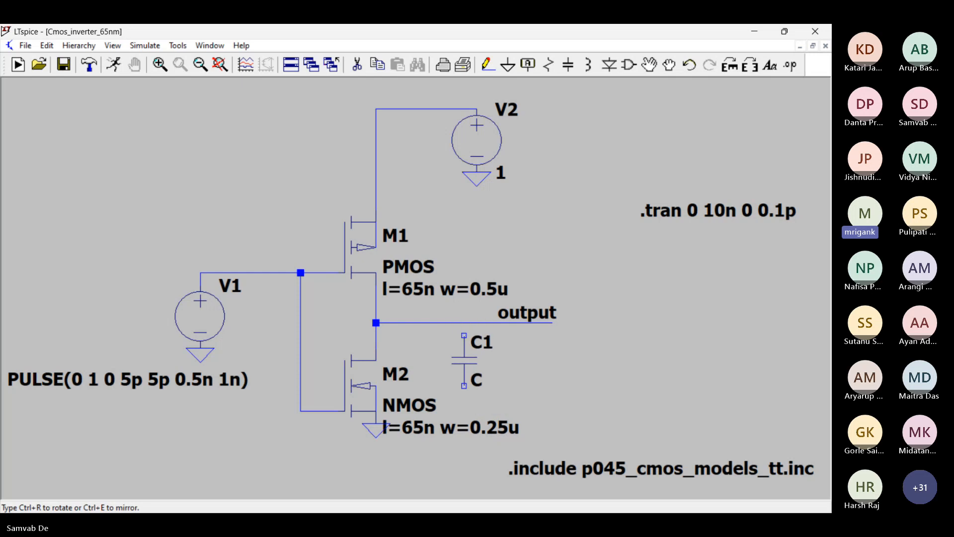
left_click(452, 322)
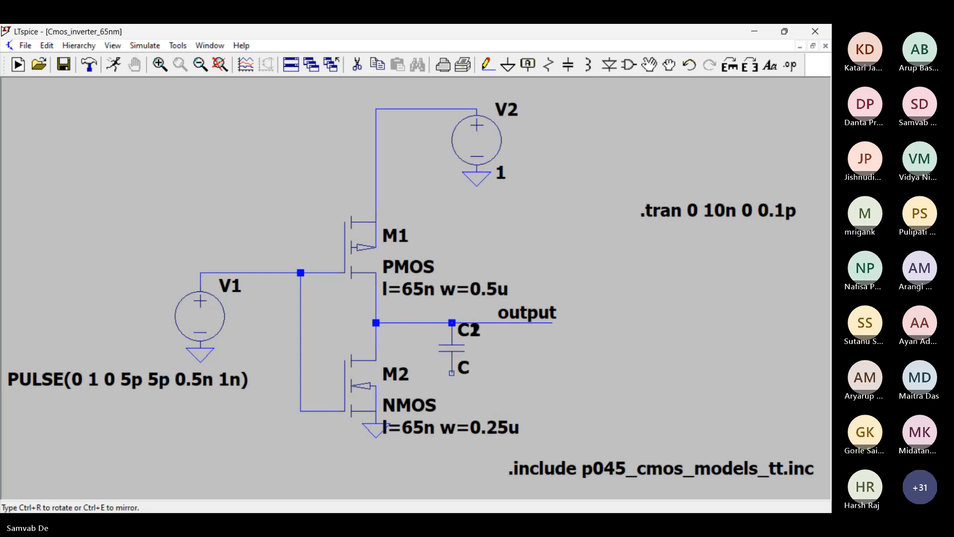
key("Escape")
Connect the free end of the output capacitor to ground and set its capacitance to 10f
key("g")
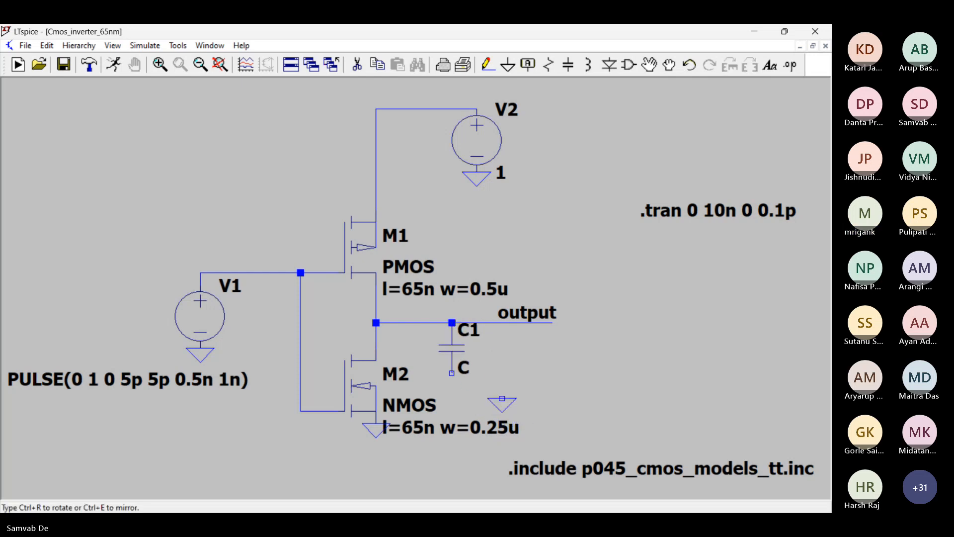
left_click(451, 373)
key("Escape")
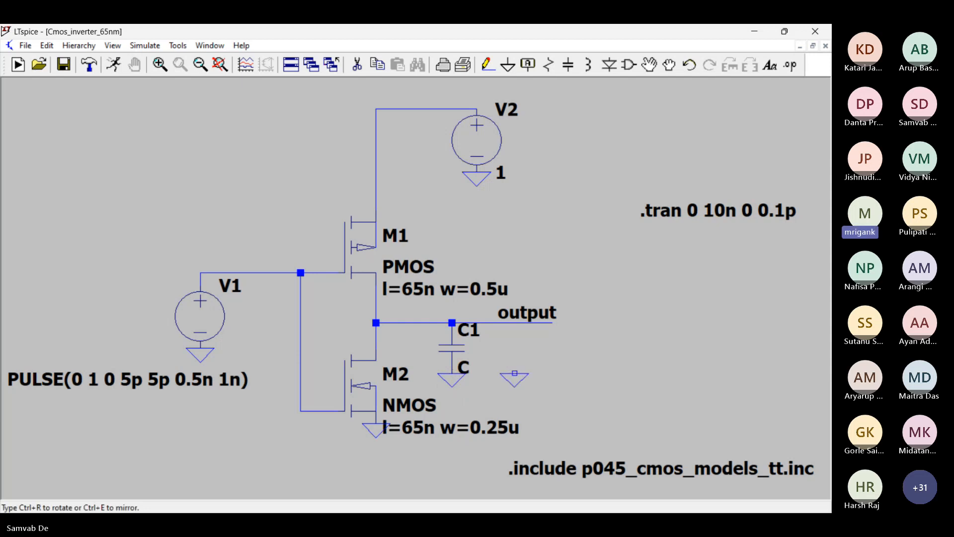
key("Escape")
right_click(453, 346)
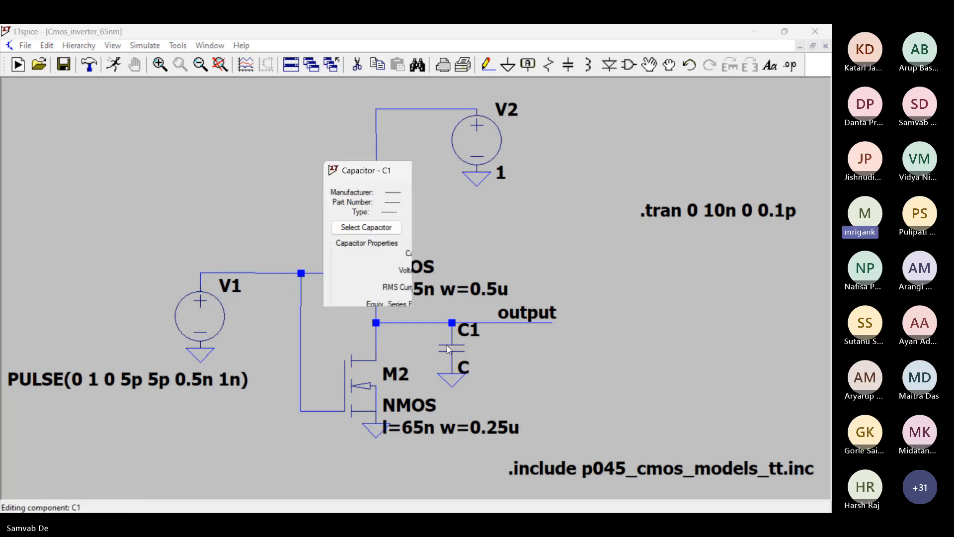
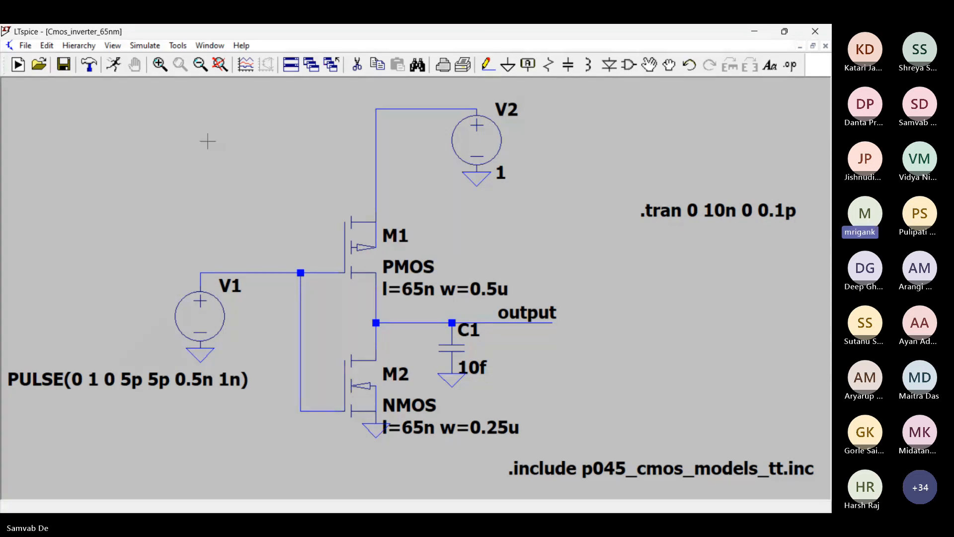
Run the transient simulation and plot the output voltage together with the input voltage V(n003)
left_click(114, 67)
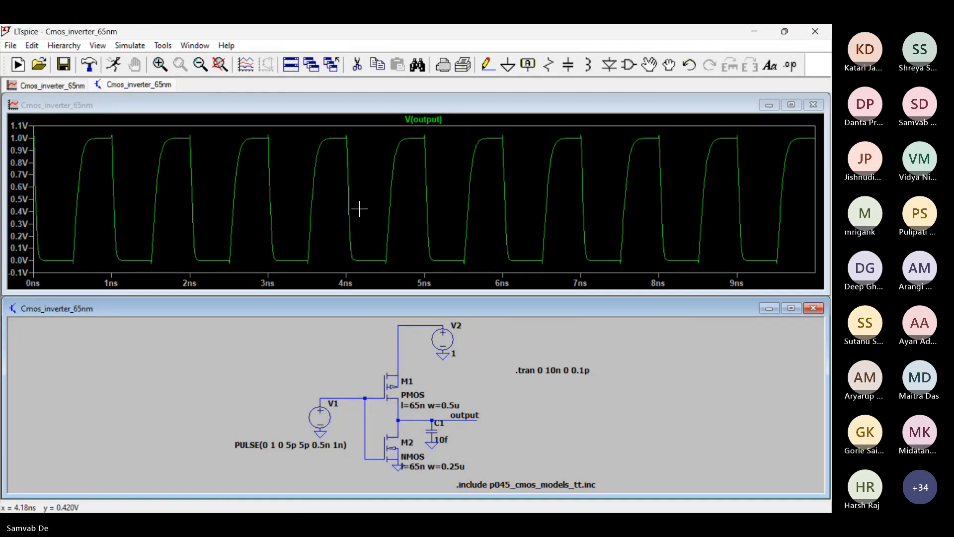
left_click_drag(306, 130, 377, 270)
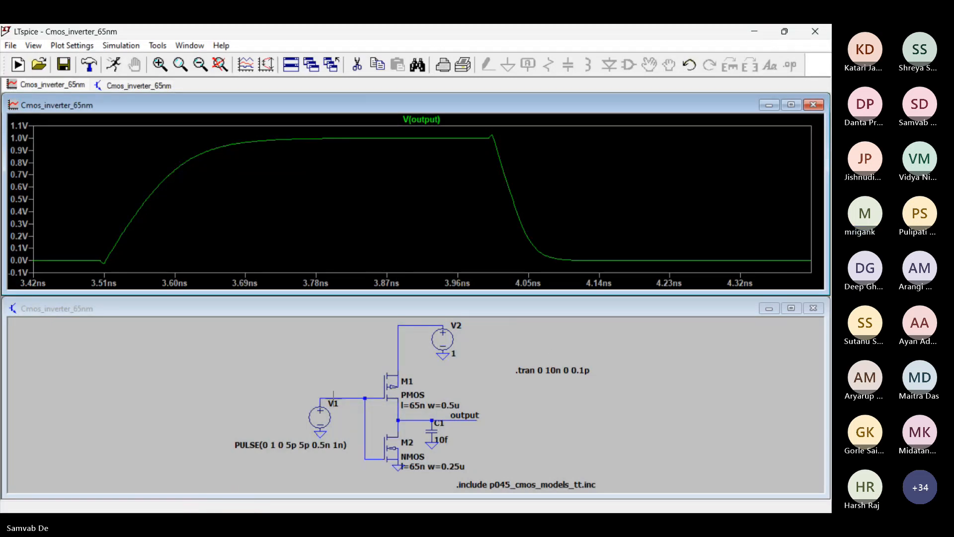
left_click(321, 398)
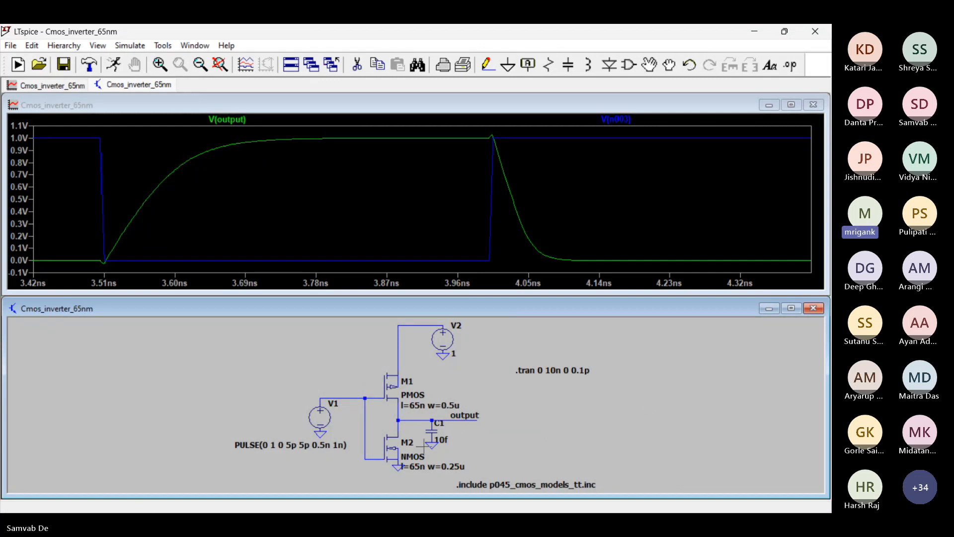
Set load capacitor C1 to 20f, rerun the transient simulation and inspect the output edges between about 3.6 and 5.6 ns
right_click(436, 424)
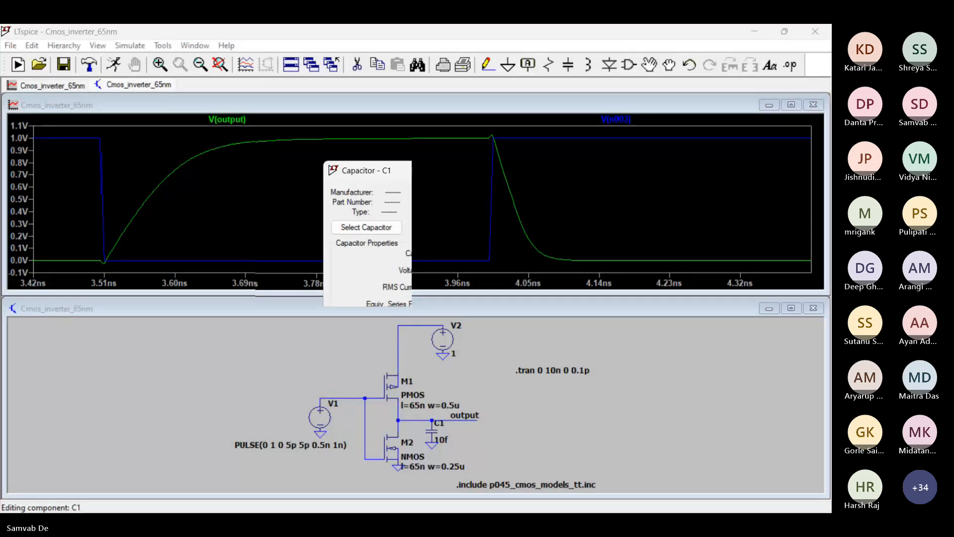
left_click(476, 192)
left_click(112, 64)
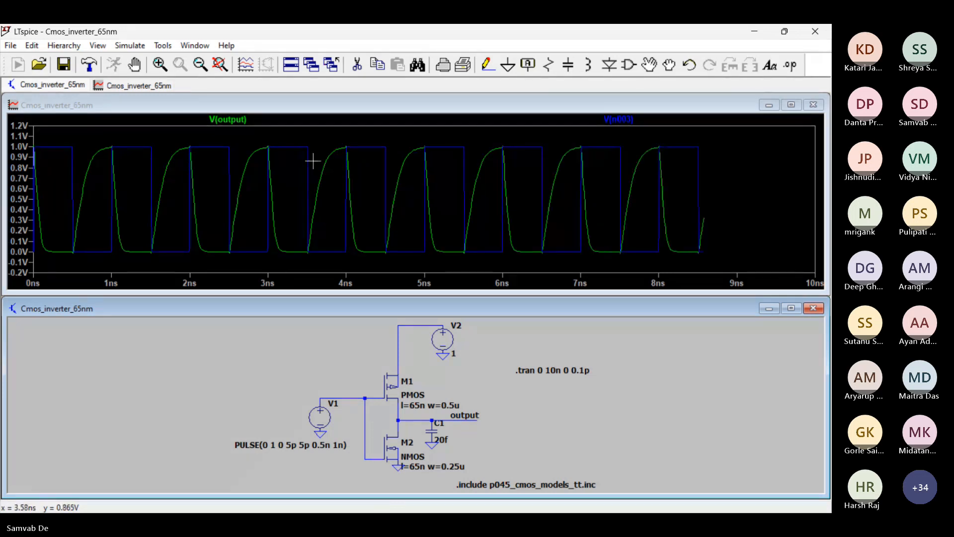
left_click(331, 132)
left_click_drag(331, 133, 458, 268)
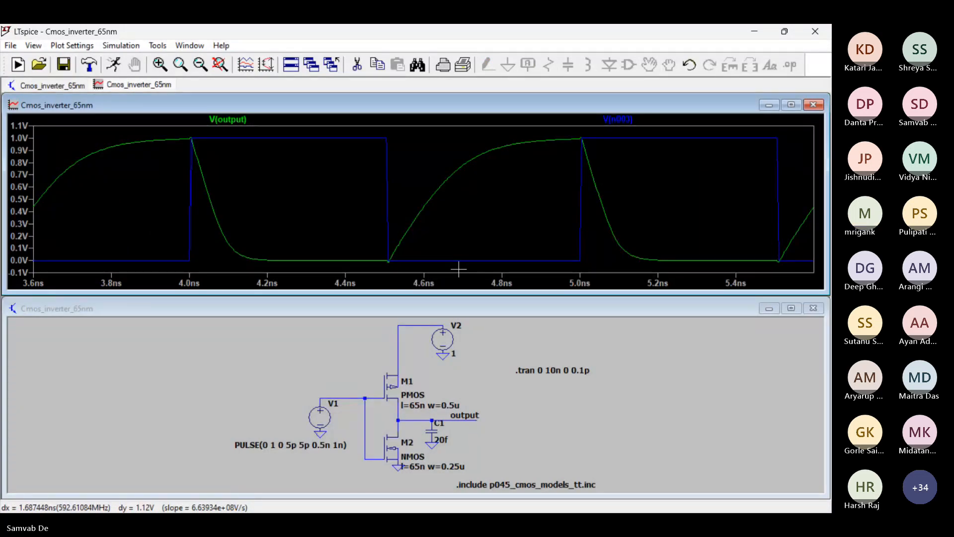
left_click(751, 372)
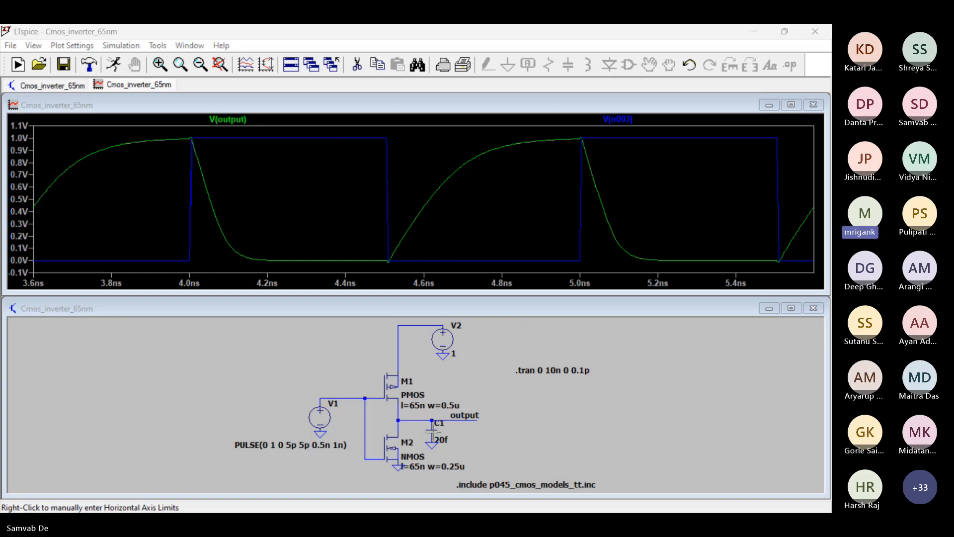
Set load capacitor C1 to 50f and rerun the transient simulation to inspect the output waveform
right_click(432, 431)
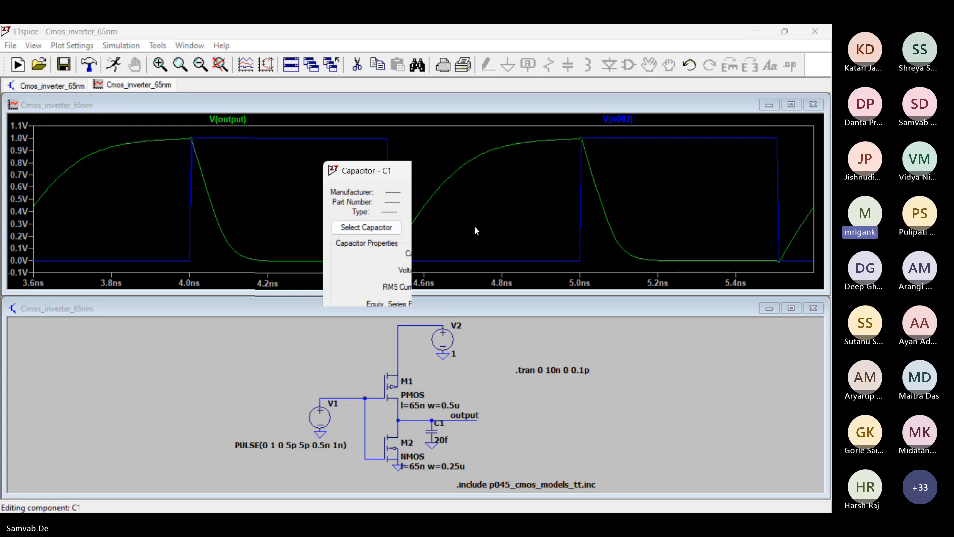
left_click(477, 193)
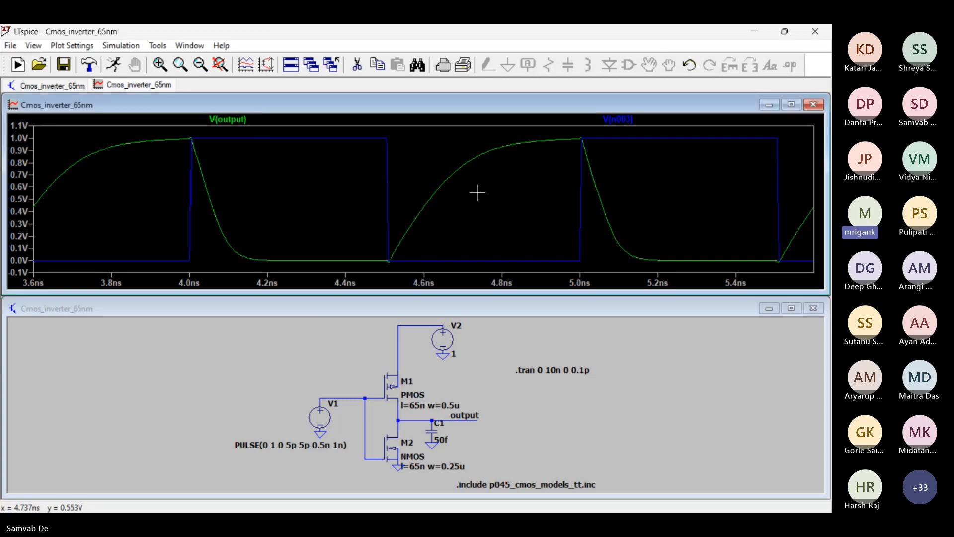
left_click(113, 65)
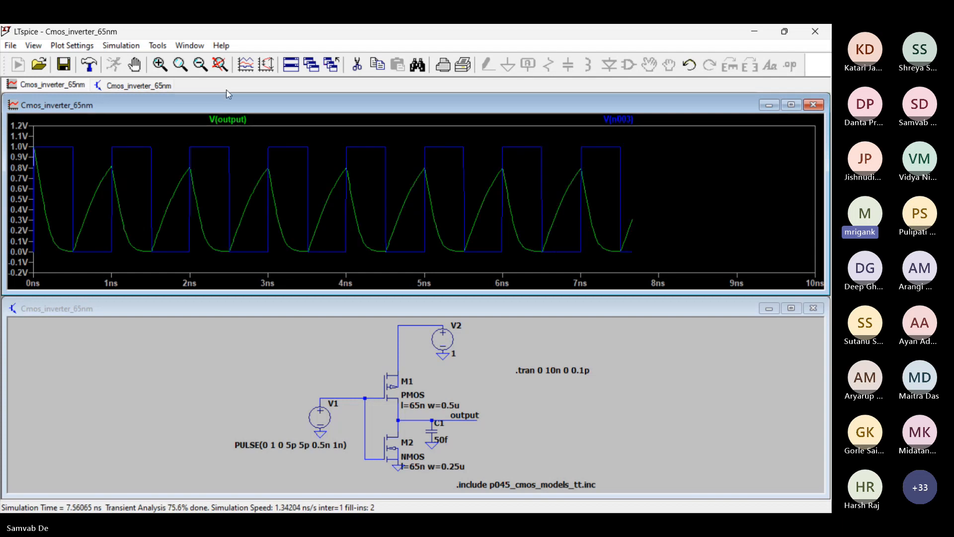
left_click_drag(361, 137, 459, 267)
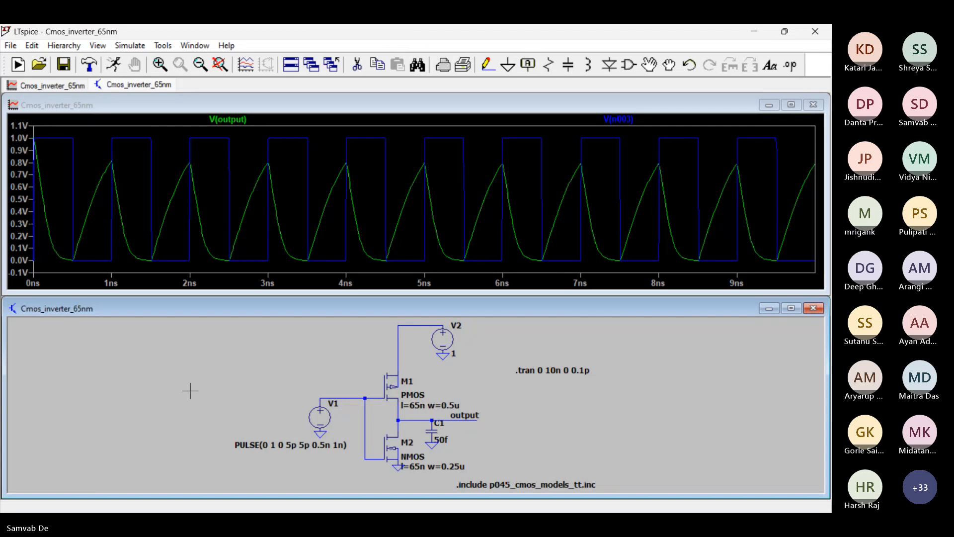
left_click(746, 368)
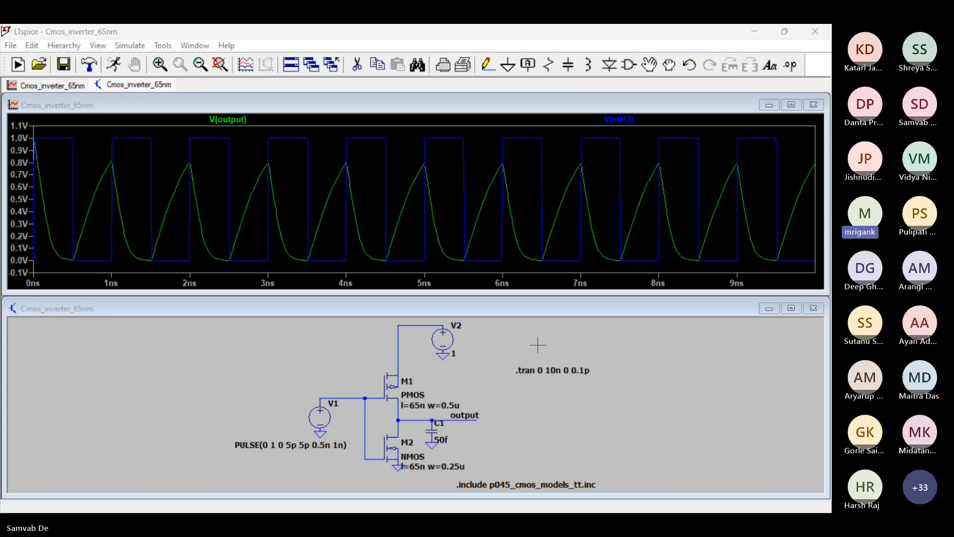
Set the width of PMOS transistor M1 to 1u and rerun the transient simulation
right_click(402, 389)
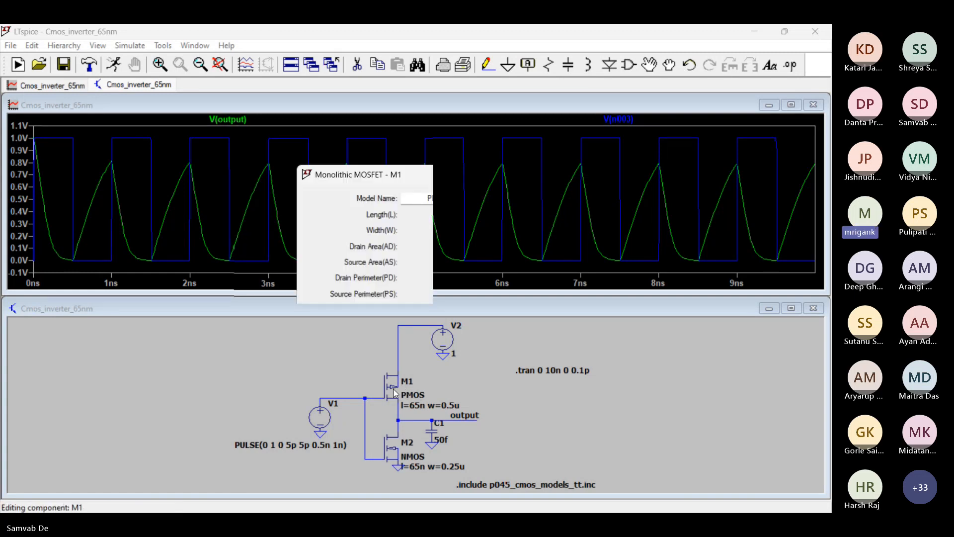
left_click(442, 232)
key("BackSpace")
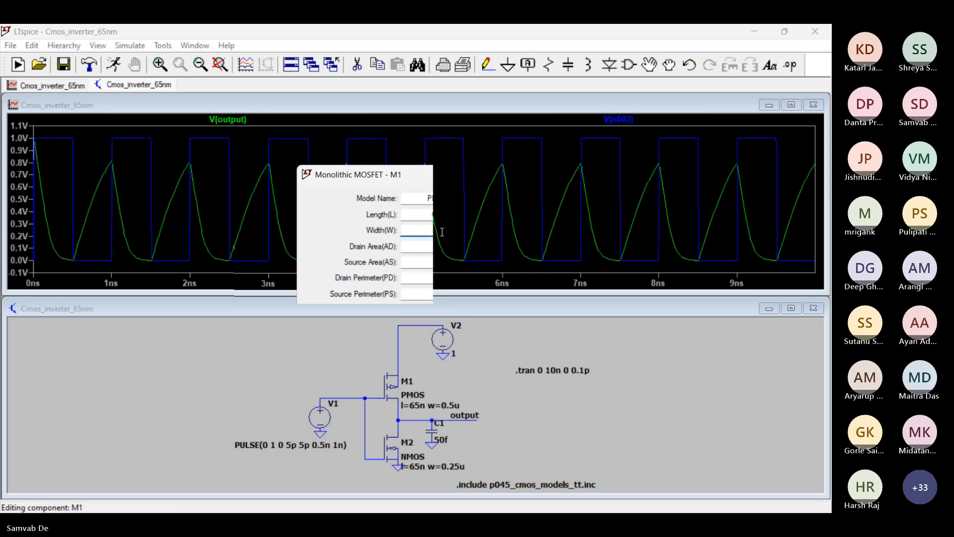
type("1u")
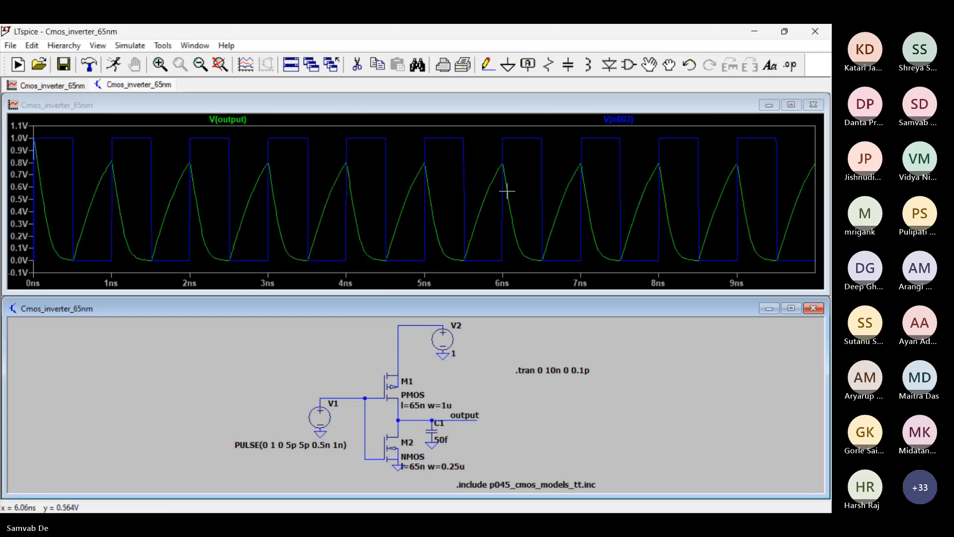
left_click(506, 190)
left_click(114, 65)
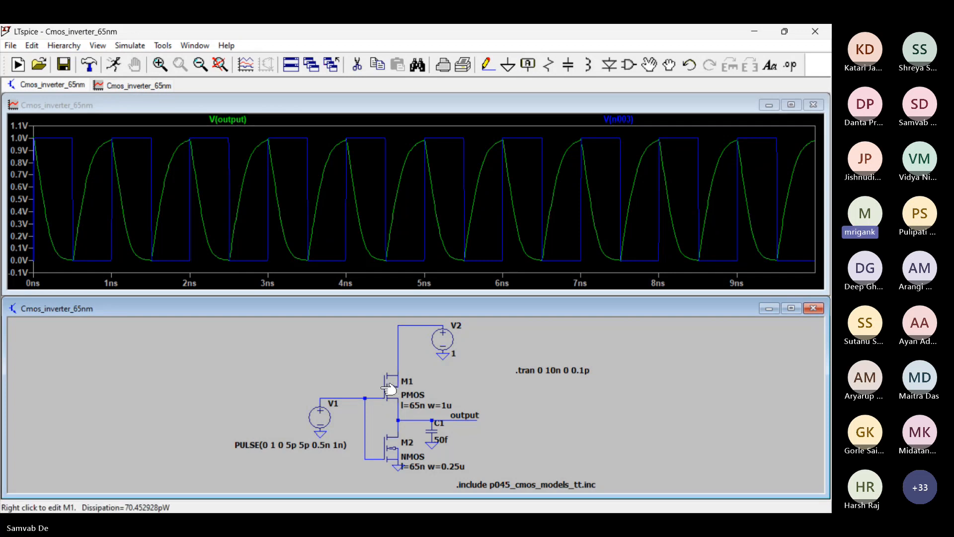
Set the width of NMOS transistor M2 to 1u
right_click(396, 448)
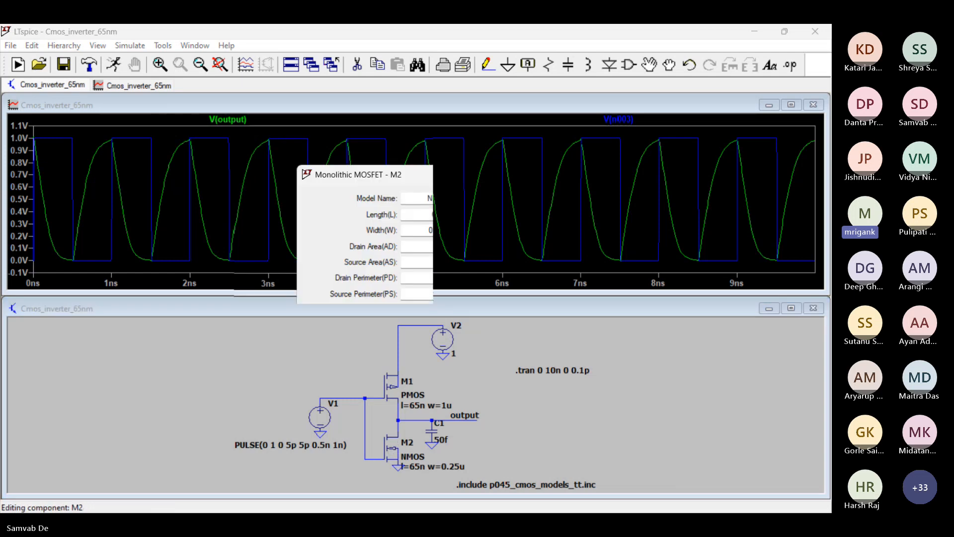
left_click(439, 230)
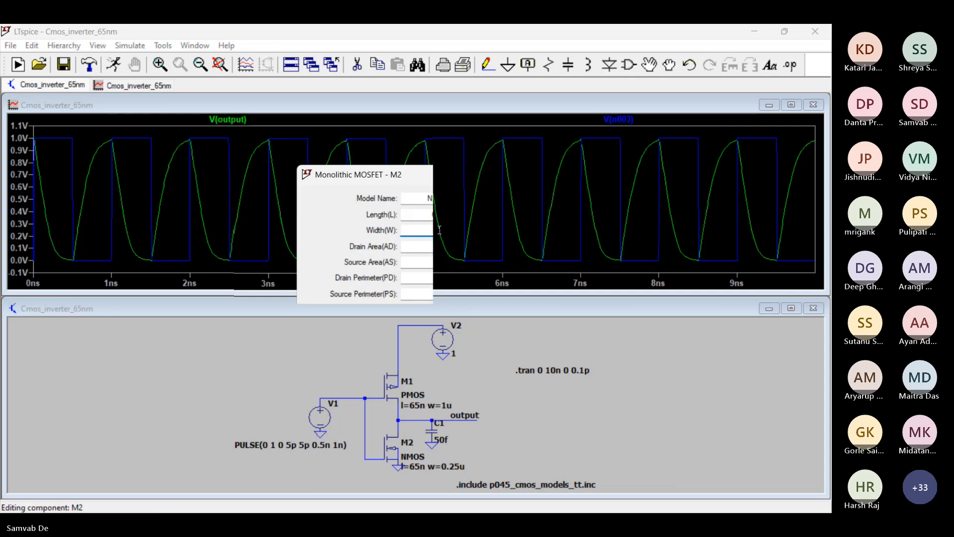
key("Return")
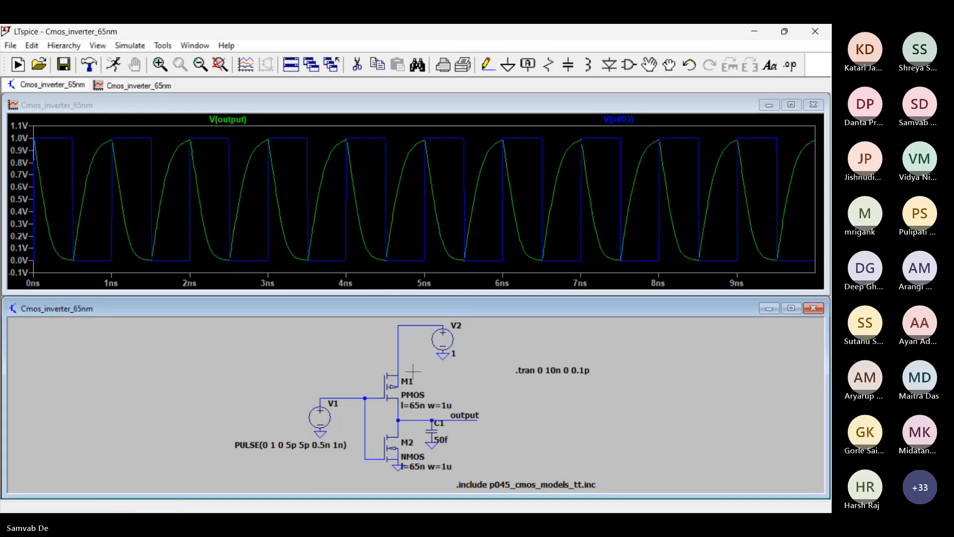
Set the width of PMOS transistor M1 to 3u
right_click(399, 385)
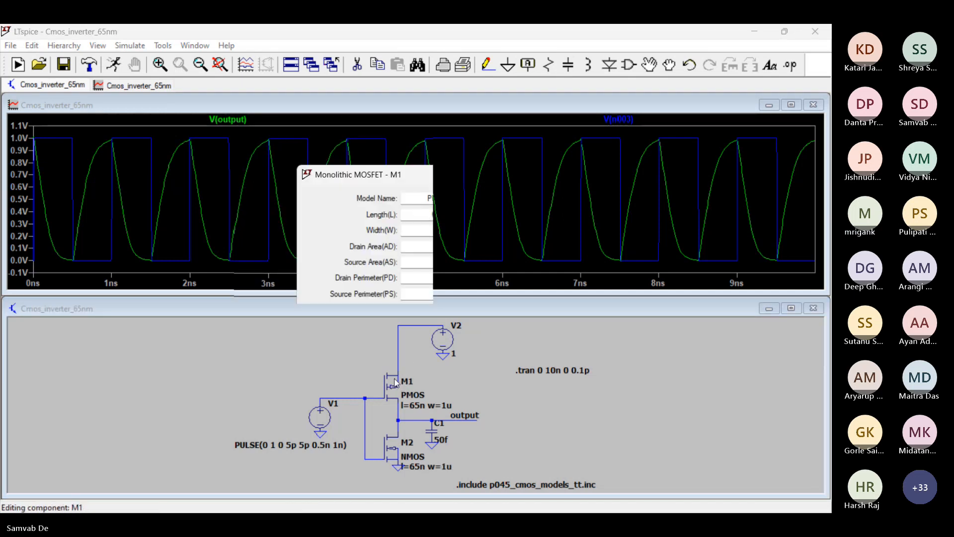
left_click(437, 231)
left_click(514, 204)
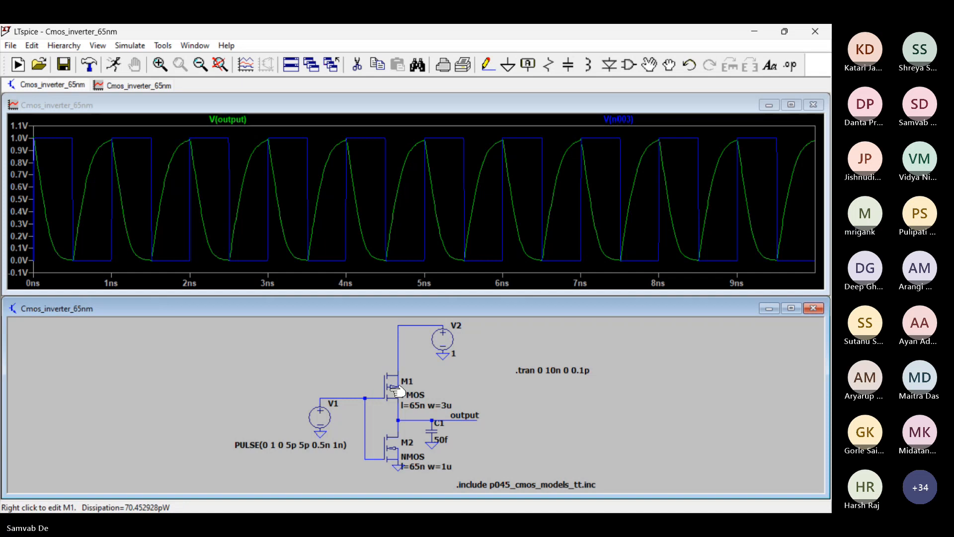
Add the drain currents of M1 and M2 to the plot, and remove and re-plot the V(output) trace
left_click(400, 369)
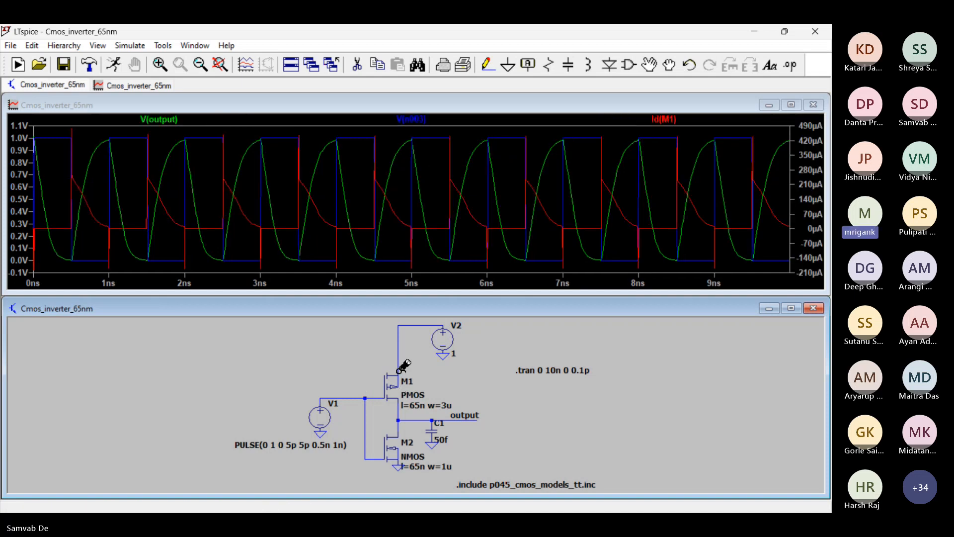
left_click(401, 425)
right_click(142, 121)
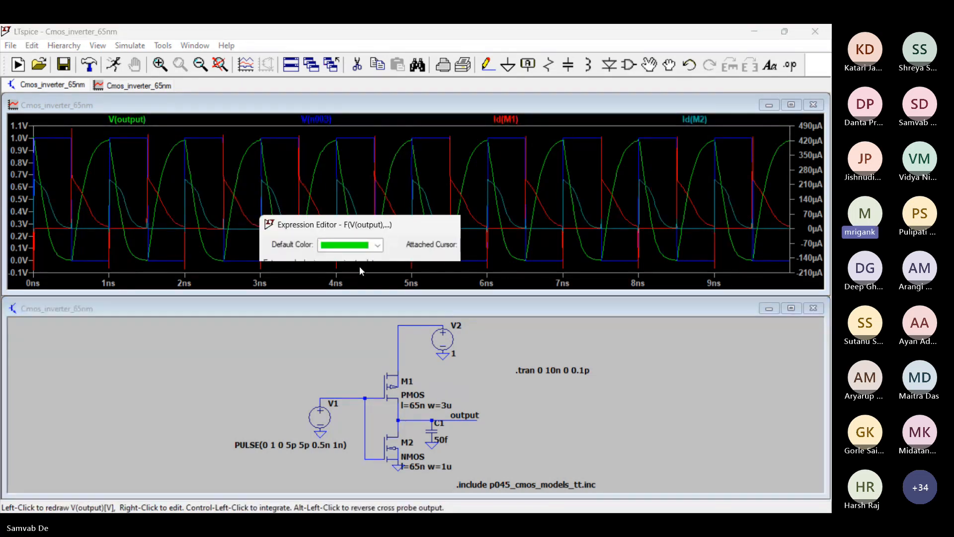
left_click(392, 311)
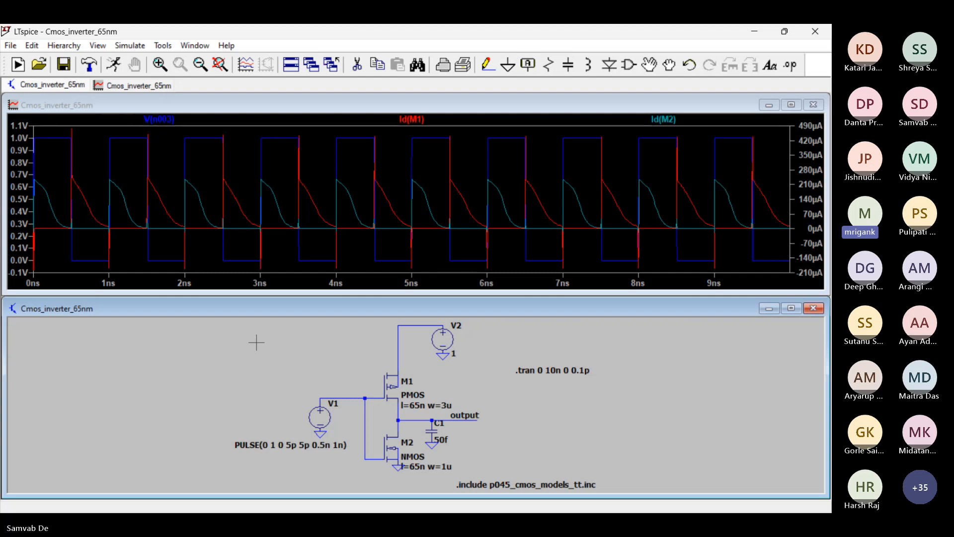
left_click(402, 420)
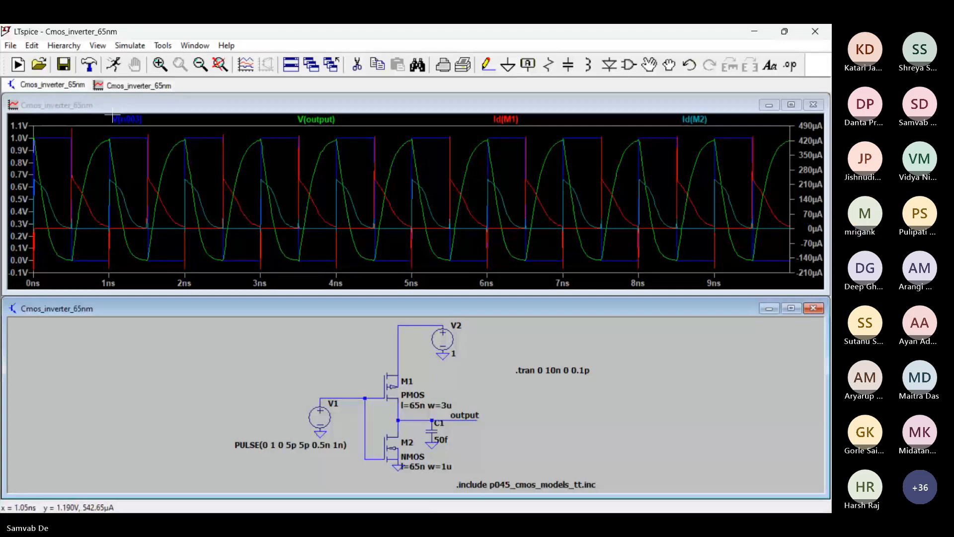
Rerun the transient simulation and inspect the voltages and drain currents between about 3 and 6 ns
left_click(113, 65)
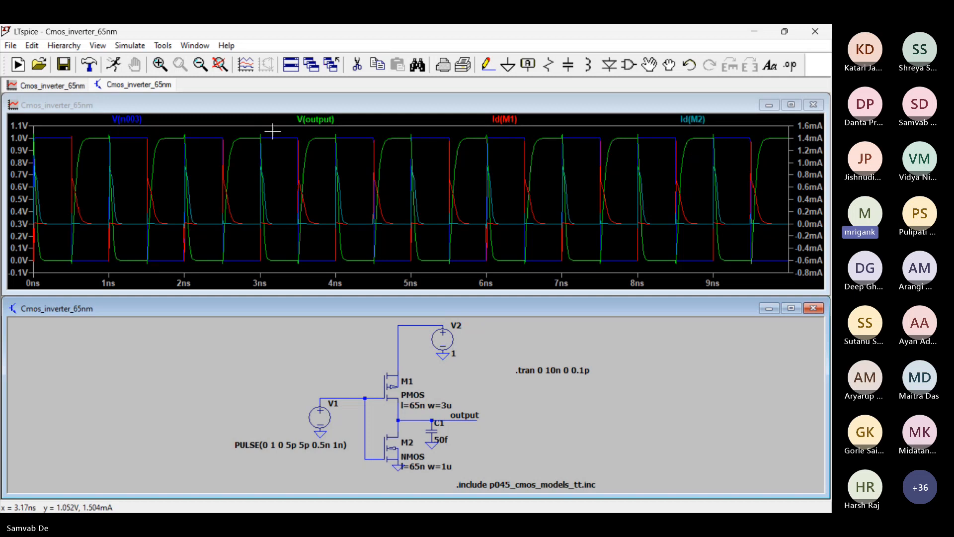
left_click_drag(272, 132, 483, 269)
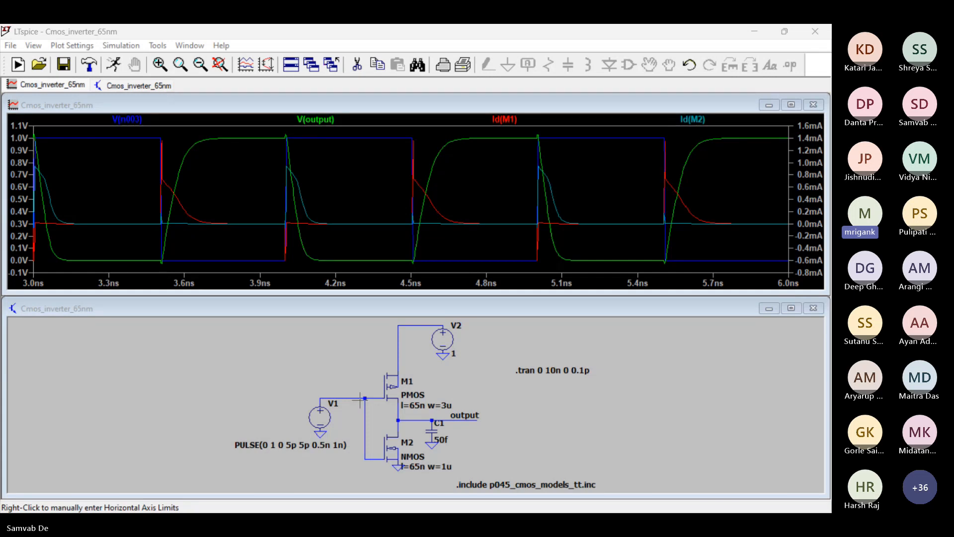
Set the width of PMOS transistor M1 to 6u and of NMOS transistor M2 to 2u
right_click(388, 386)
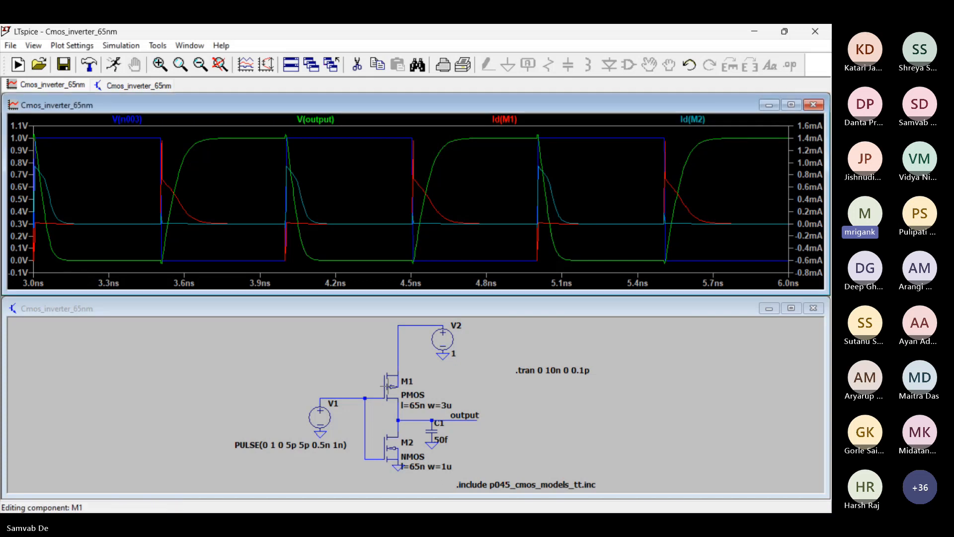
left_click(439, 230)
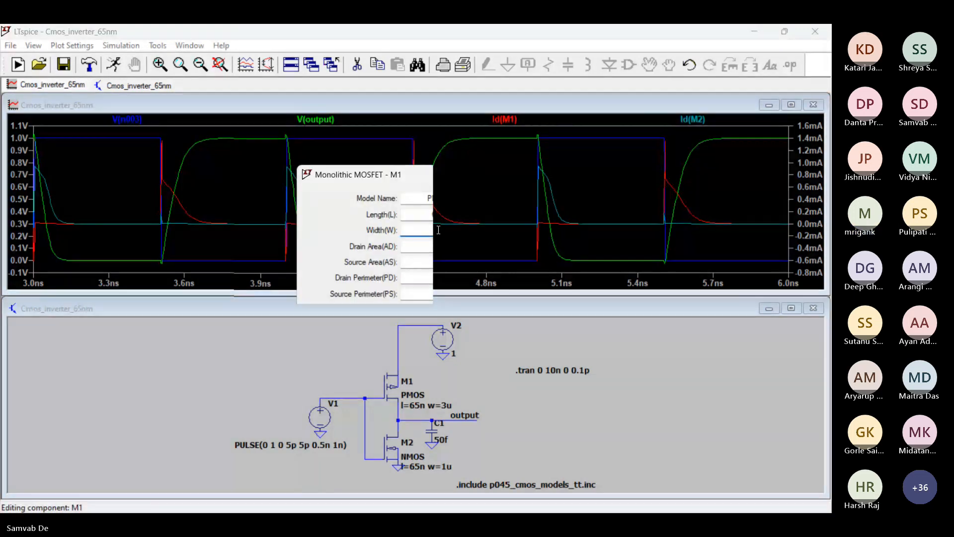
left_click(500, 205)
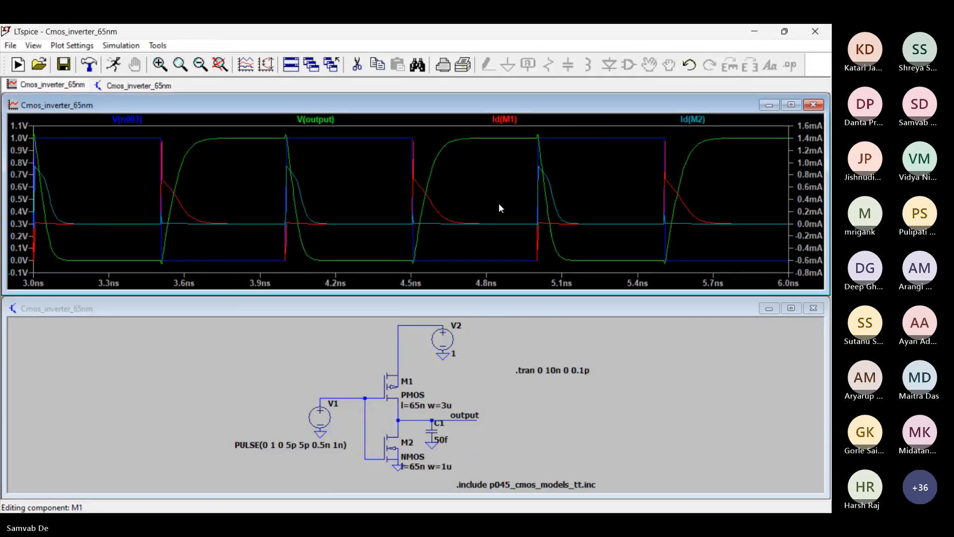
right_click(389, 447)
left_click(436, 233)
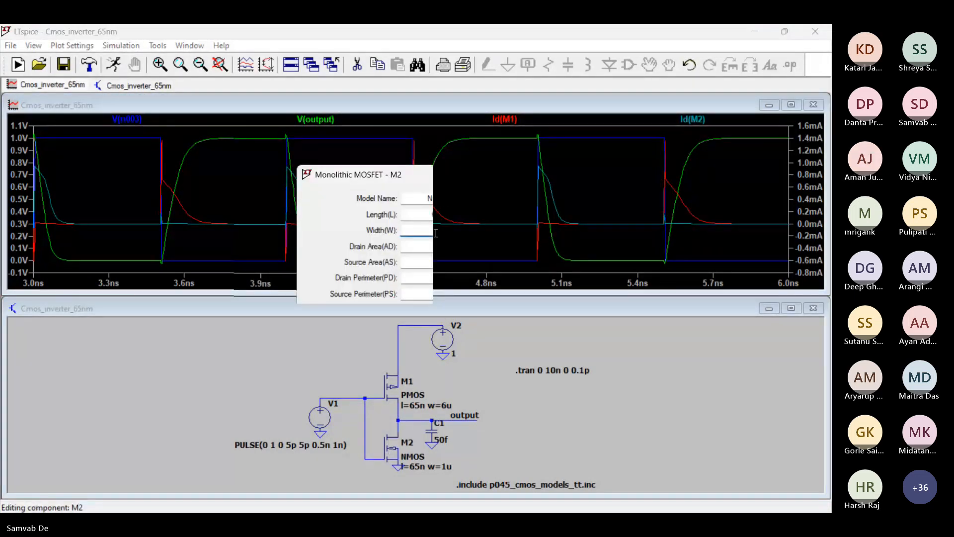
type("2u")
key("Return")
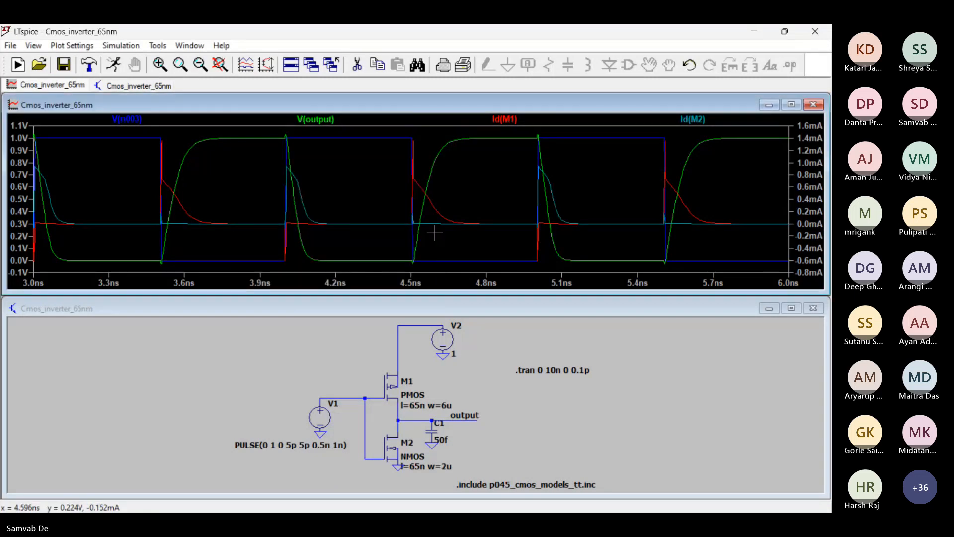
Rerun the transient simulation and inspect the waveforms between about 3 and 6.6 ns
left_click(113, 65)
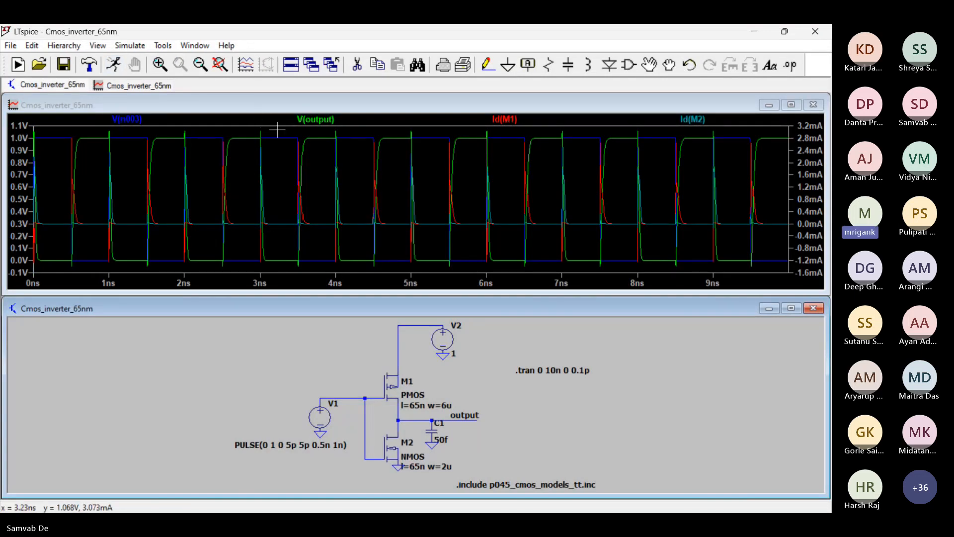
left_click_drag(277, 130, 521, 268)
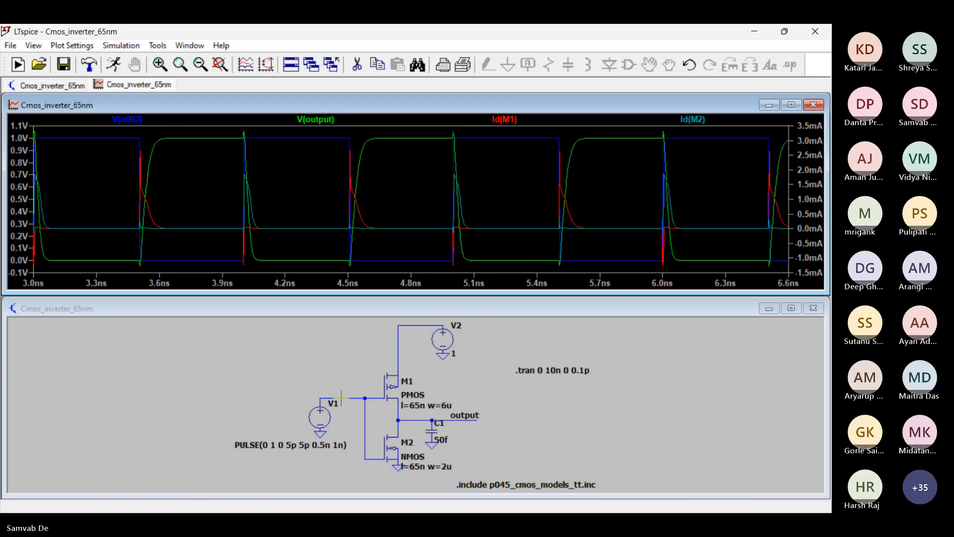
Plot the current through source V1 and inspect the edges between about 4.32 and 5.20 ns
left_click(291, 385)
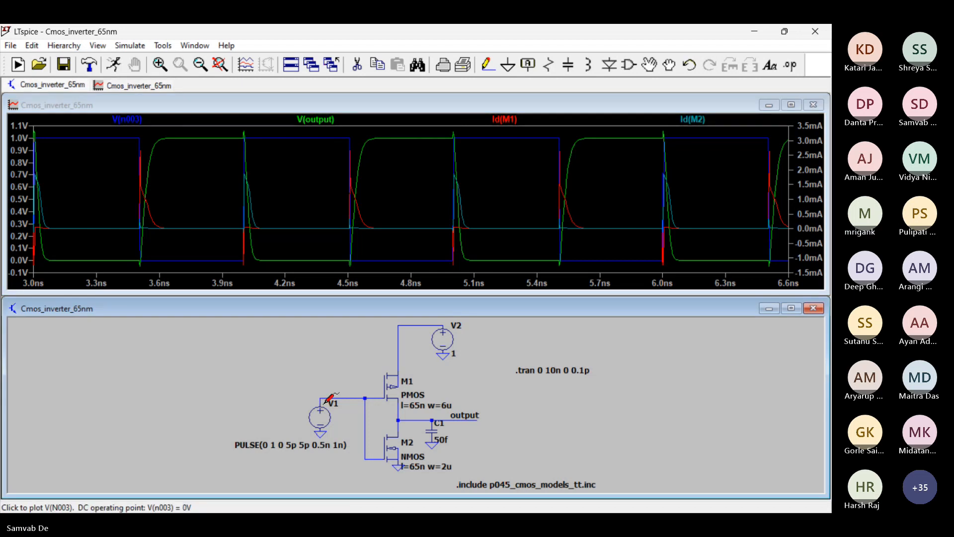
left_click(319, 406)
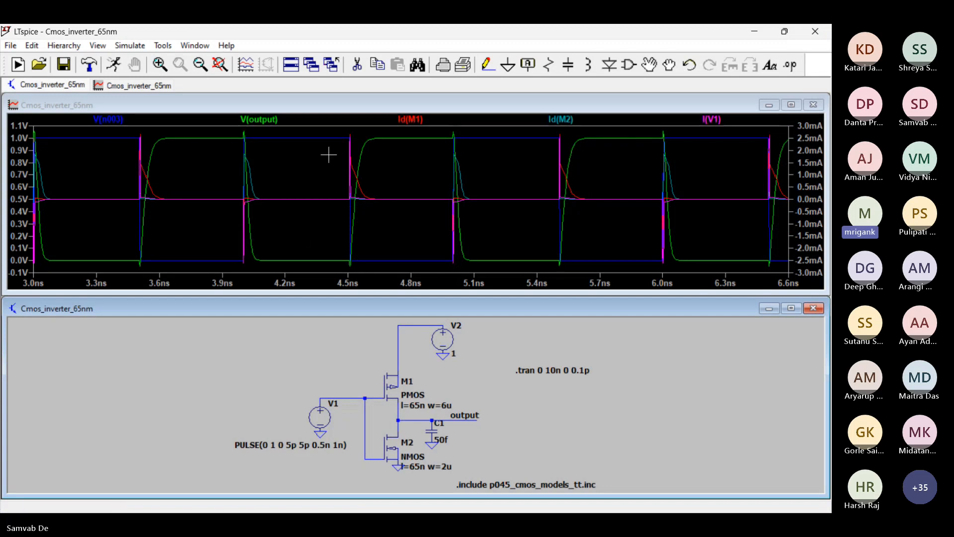
left_click_drag(312, 128, 482, 264)
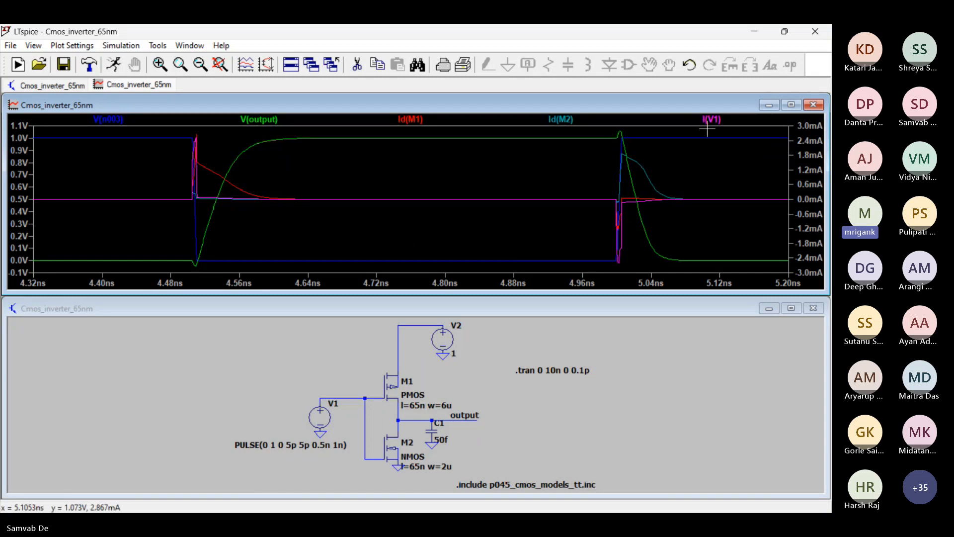
Remove the V(output), Id(M1) and Id(M2) traces from the plot, keeping only the input voltage and V1 current
right_click(256, 120)
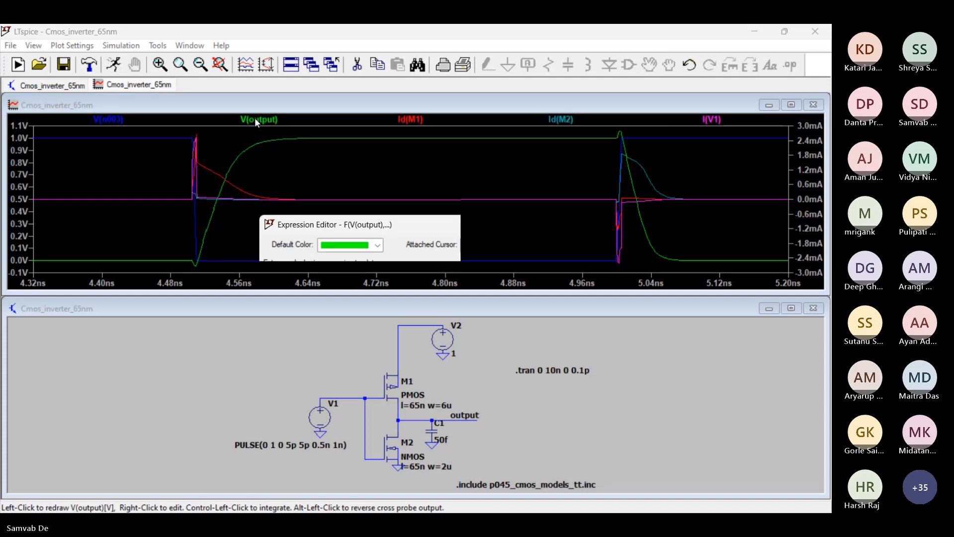
left_click(429, 308)
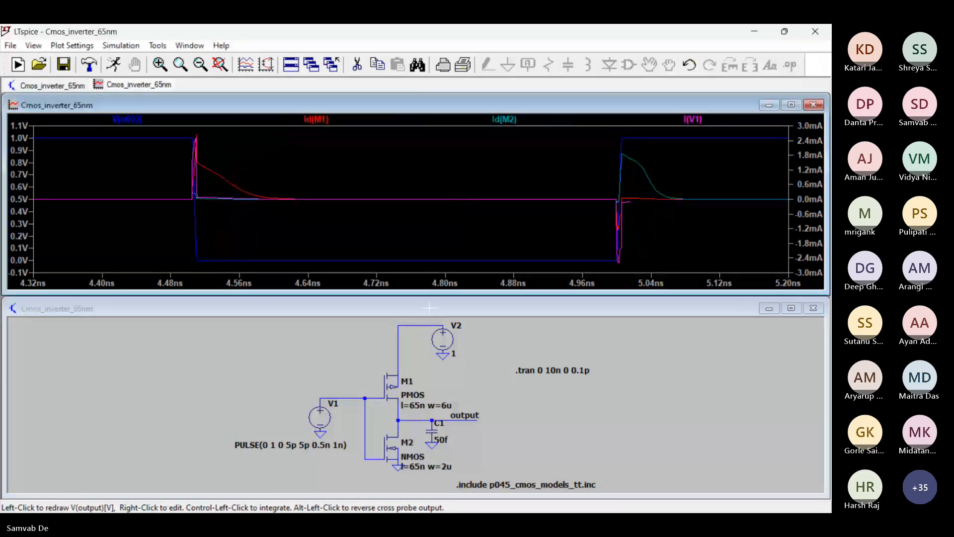
right_click(317, 119)
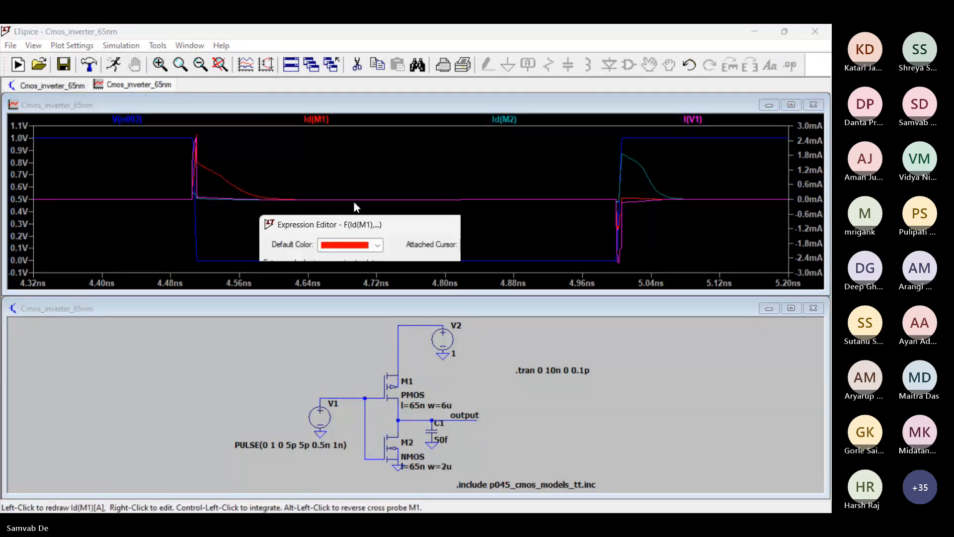
left_click(409, 311)
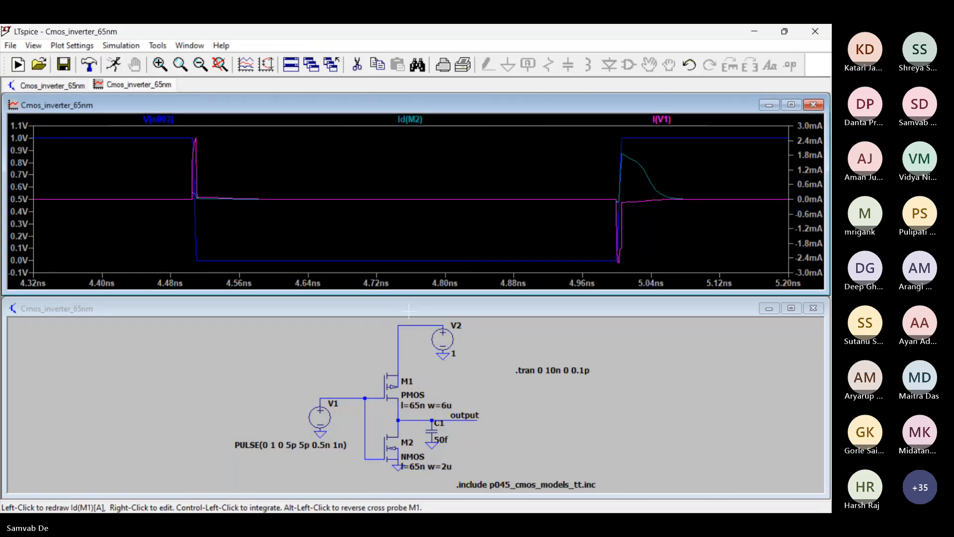
right_click(411, 119)
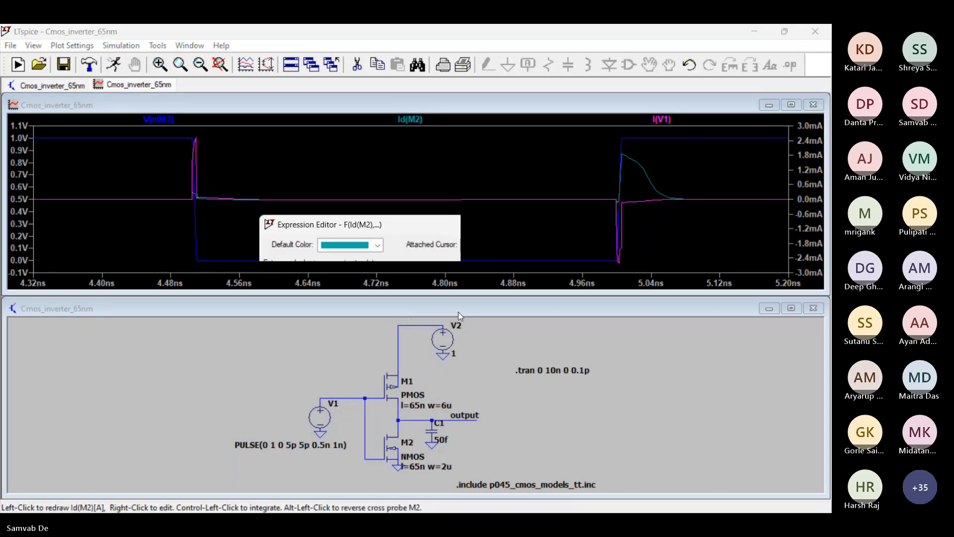
left_click(458, 311)
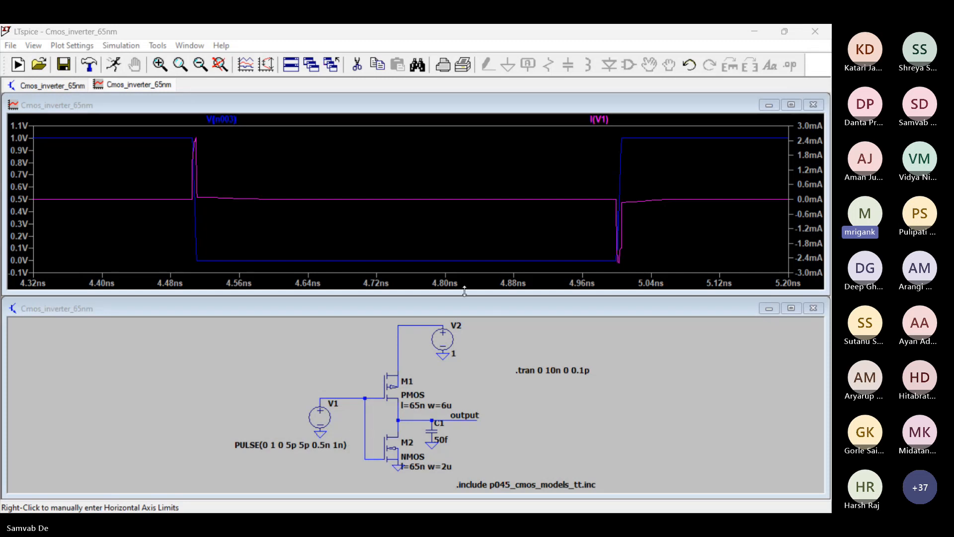
Close the waveform window and maximize the inverter schematic
left_click(815, 105)
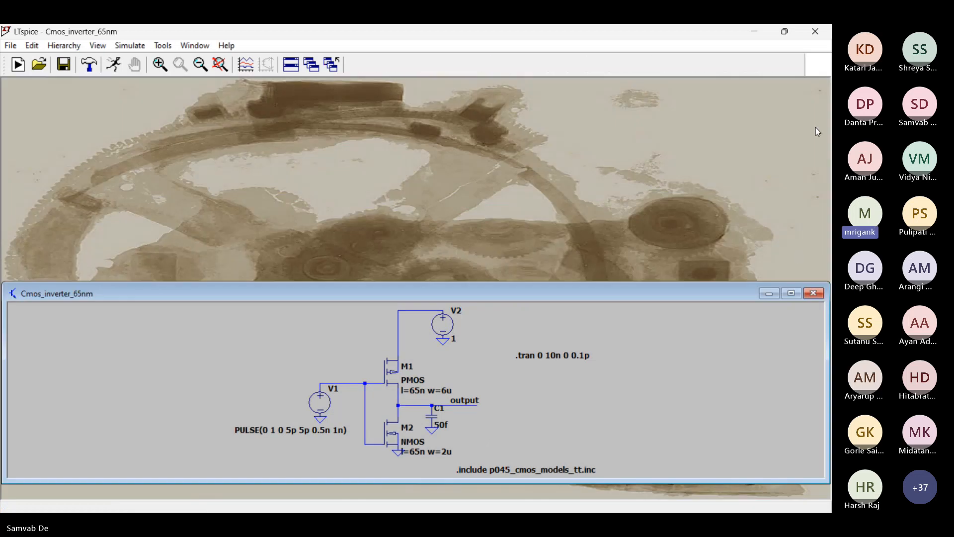
left_click(791, 297)
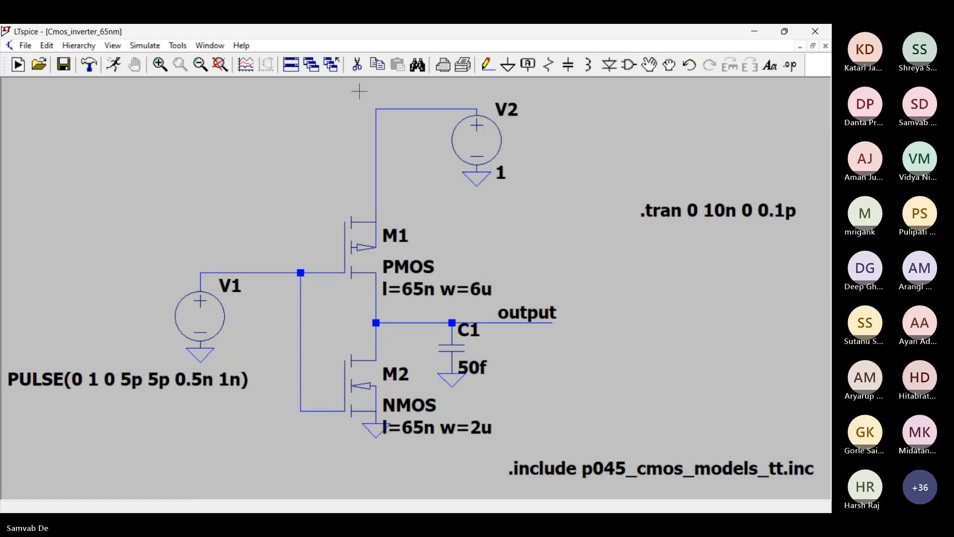
Move voltage source V1 away from the inverter's input wire, leaving its ground symbol in place
left_click_drag(358, 91, 379, 127)
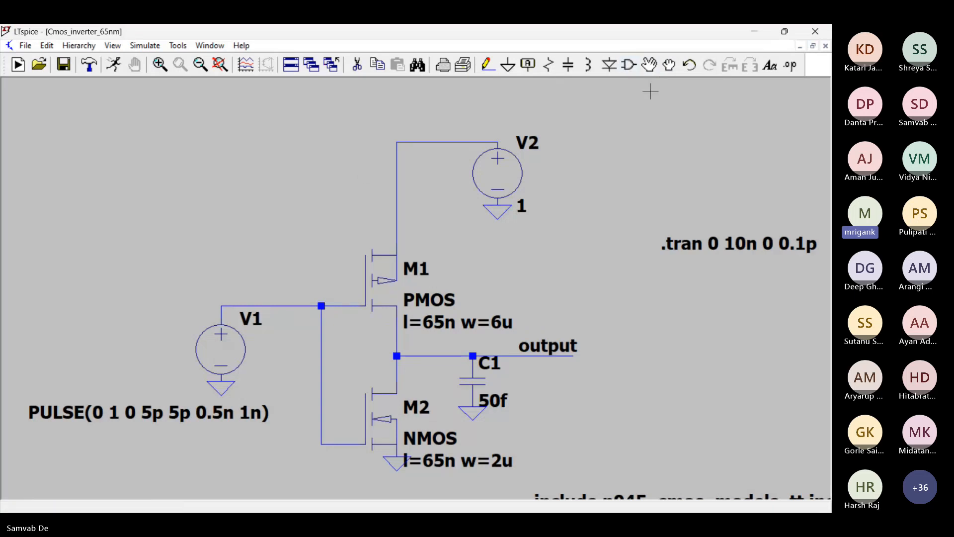
left_click(648, 66)
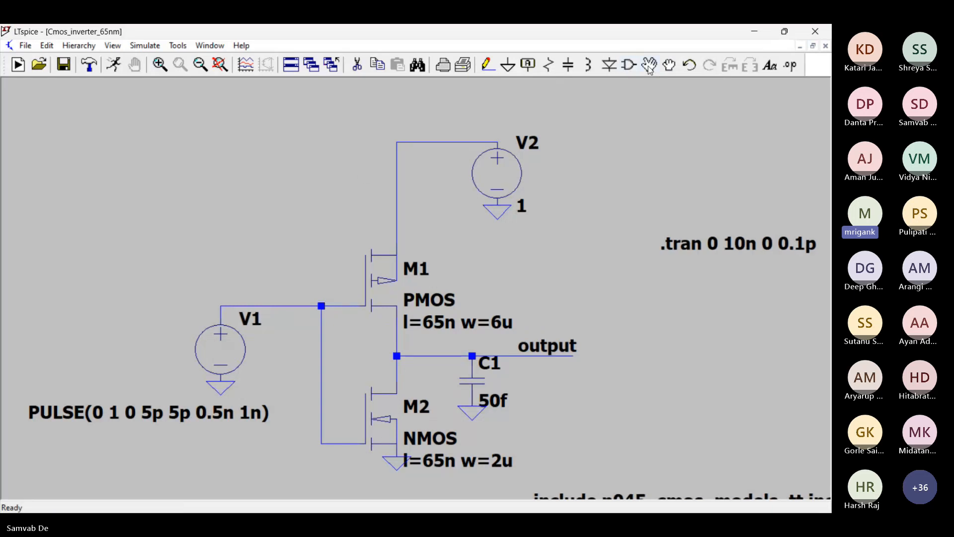
left_click(218, 346)
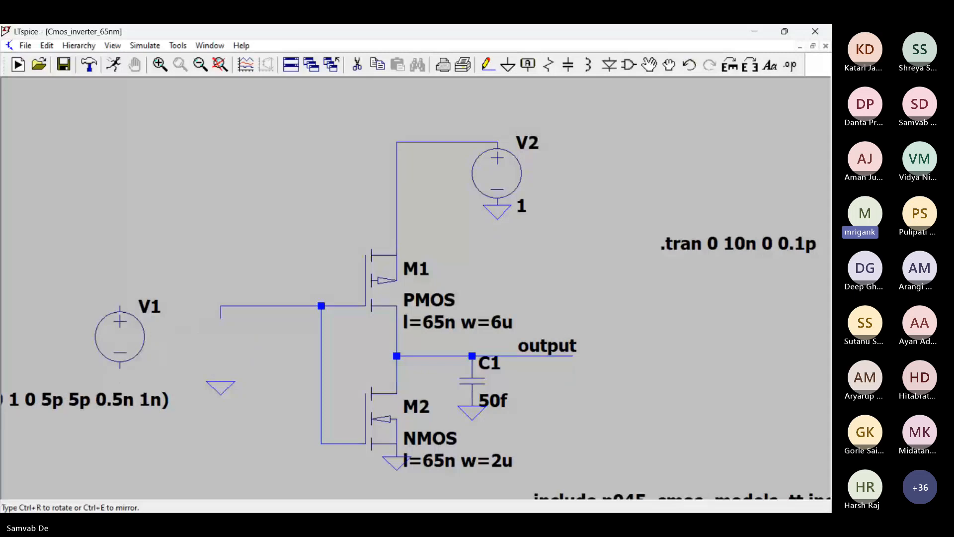
left_click(117, 322)
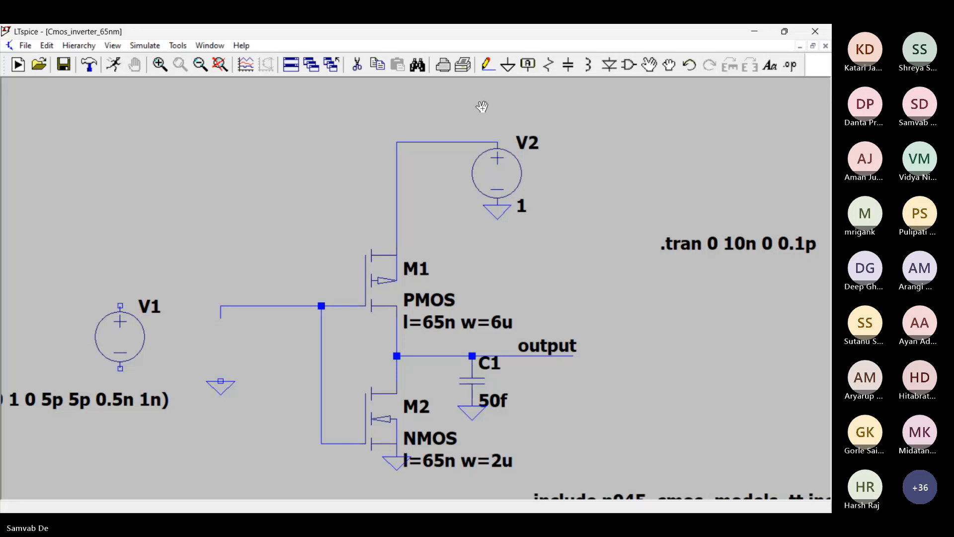
key("Escape")
Duplicate the inverter transistors with their wiring and load capacitor, and place the copy between V1 and the original inverter
left_click_drag(384, 131, 428, 123)
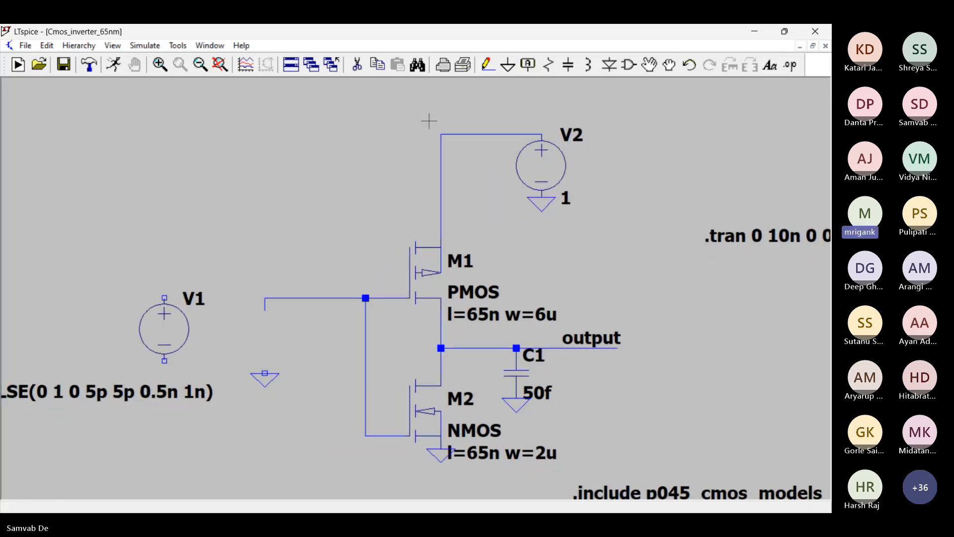
left_click(380, 64)
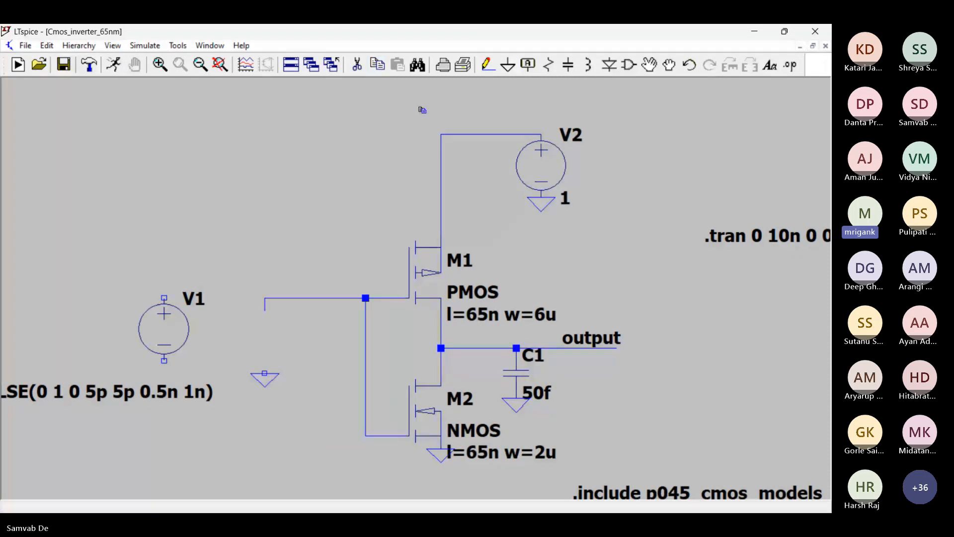
left_click_drag(421, 110, 556, 477)
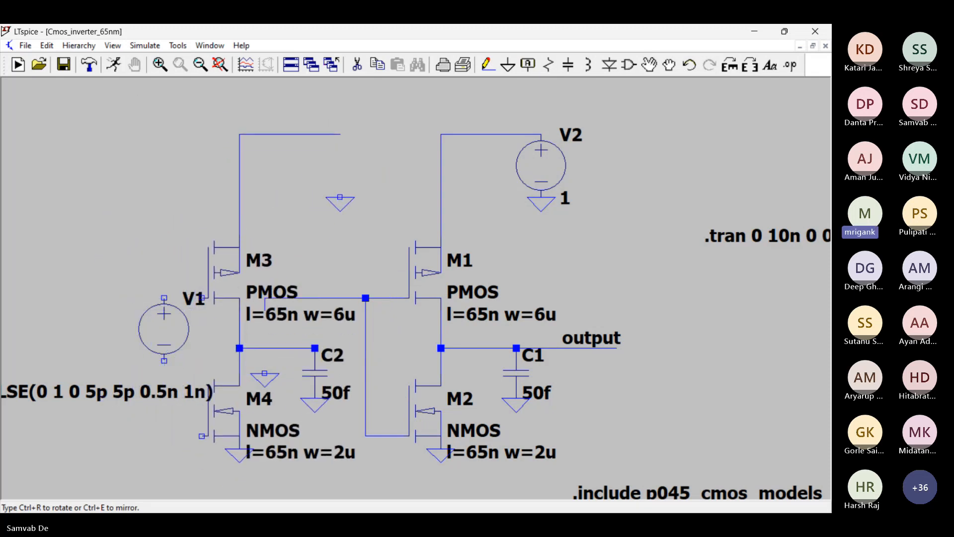
key("Escape")
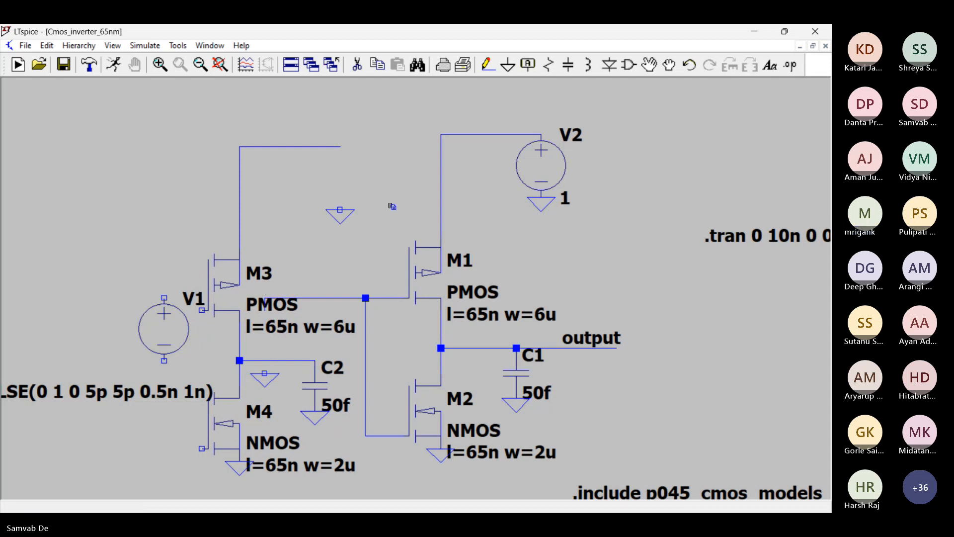
Delete the copied load capacitor C2 with its wire, the three stray ground symbols, and the old input wire to the original inverter
key("F5")
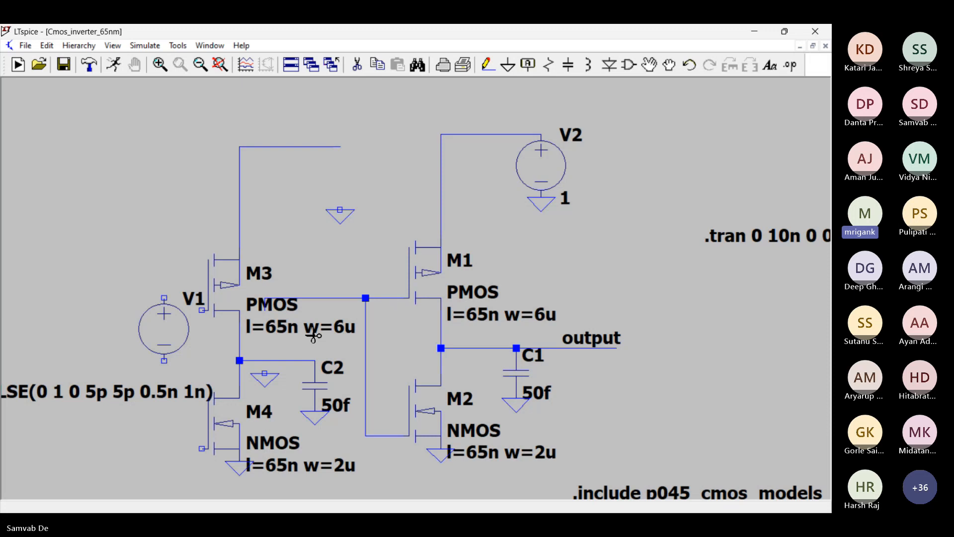
left_click(316, 370)
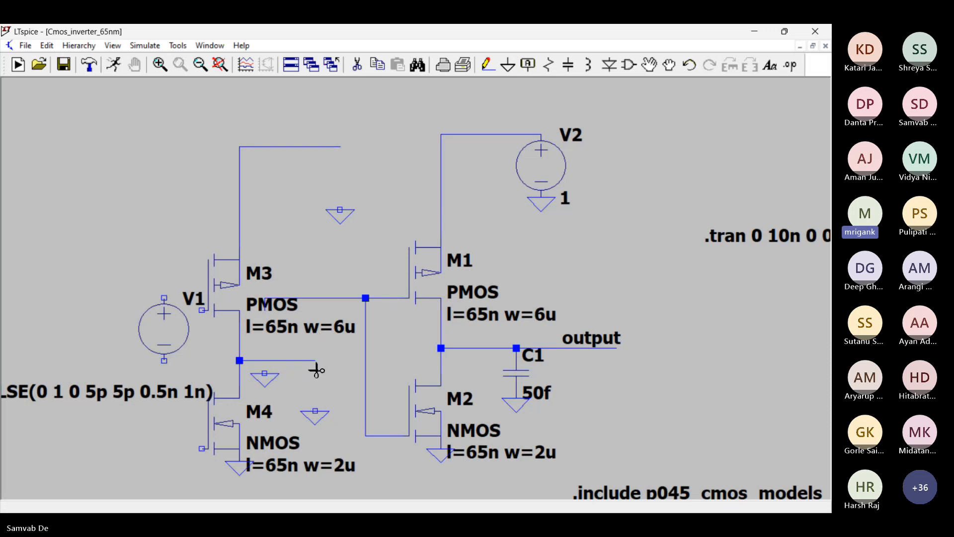
left_click(293, 361)
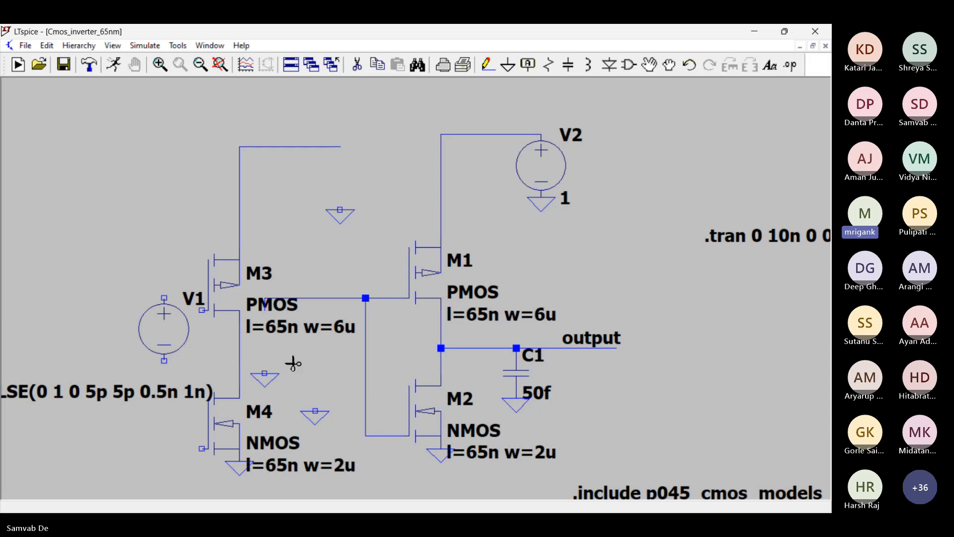
left_click(259, 381)
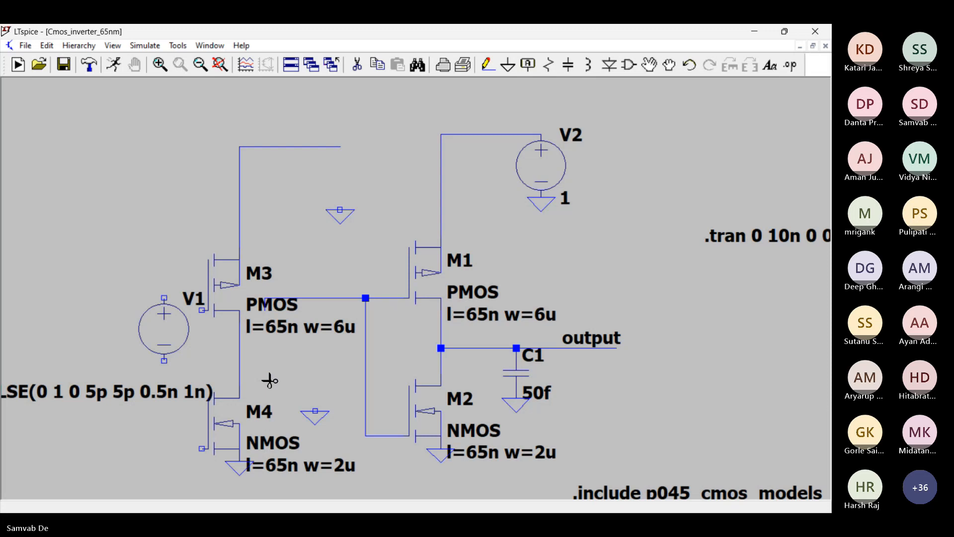
left_click(318, 415)
left_click(339, 214)
left_click(335, 298)
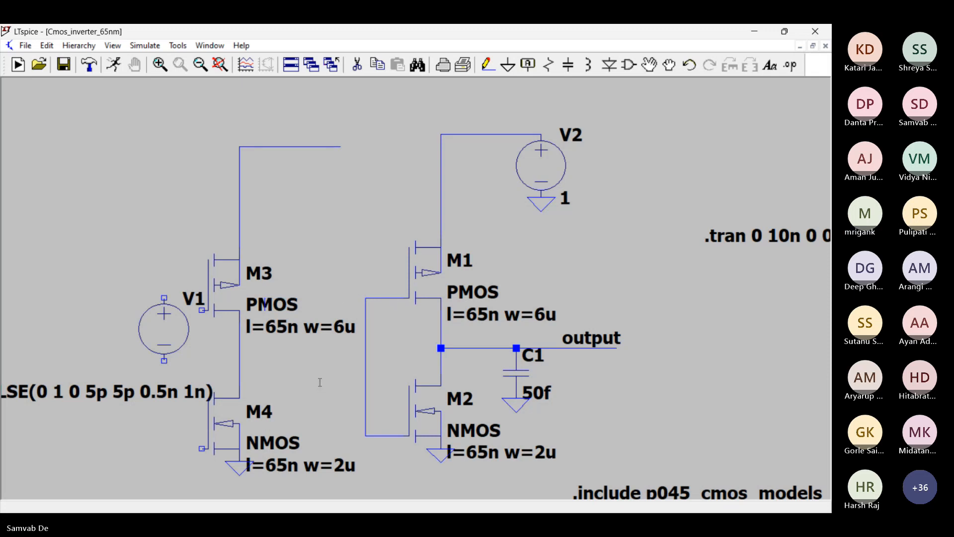
Wire the M3/M4 inverter's output node to the joined gates of M1 and M2
key("F3")
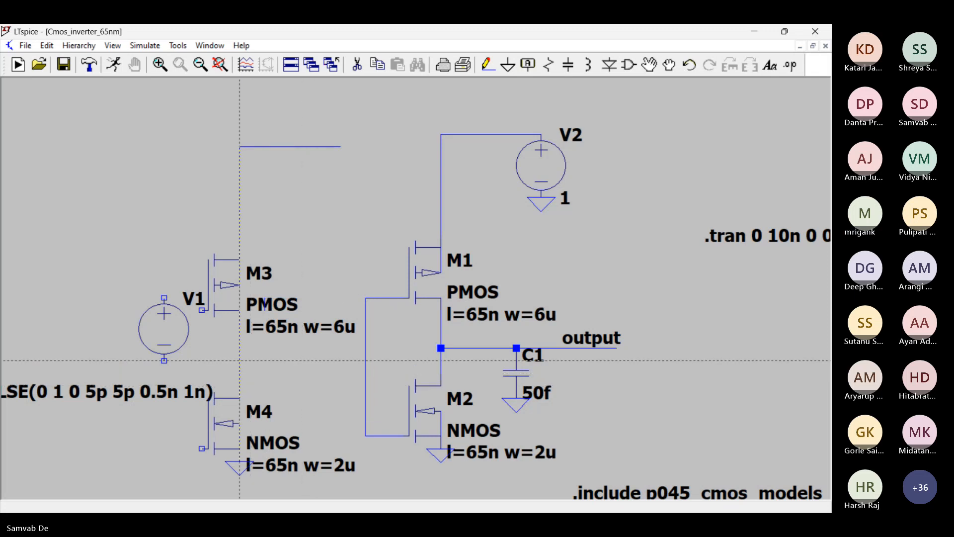
left_click(240, 360)
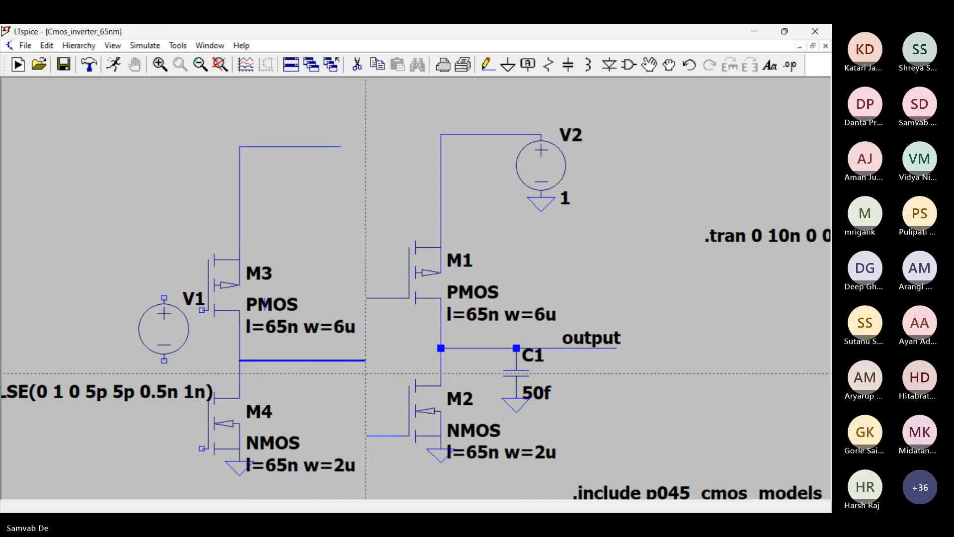
left_click(366, 361)
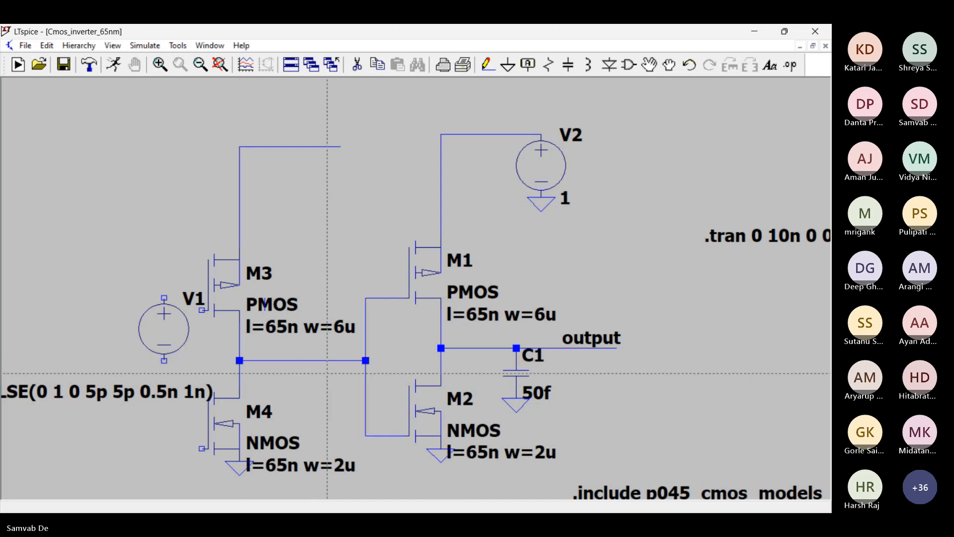
key("Escape")
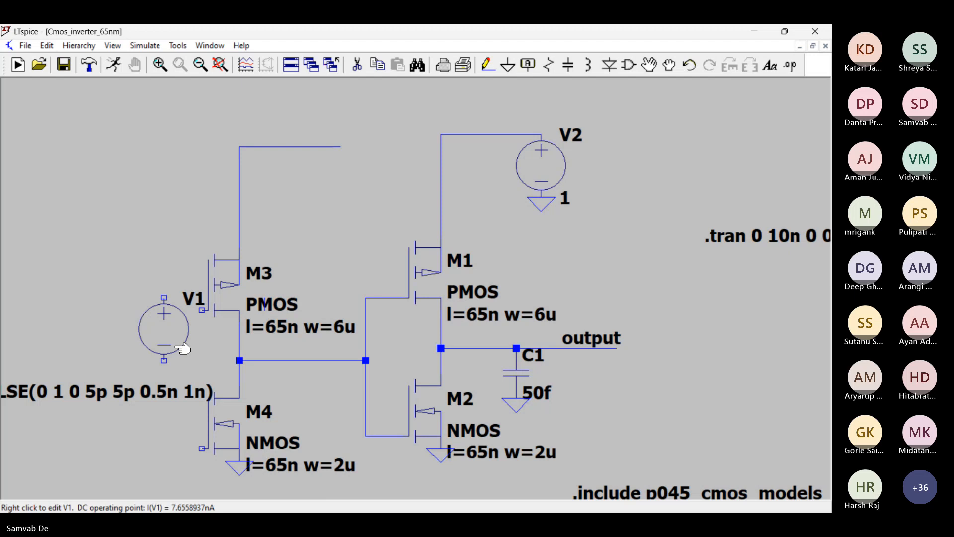
Wire V1's positive terminal to the gates of M3 and M4, and attach a ground to its negative terminal
key("F3")
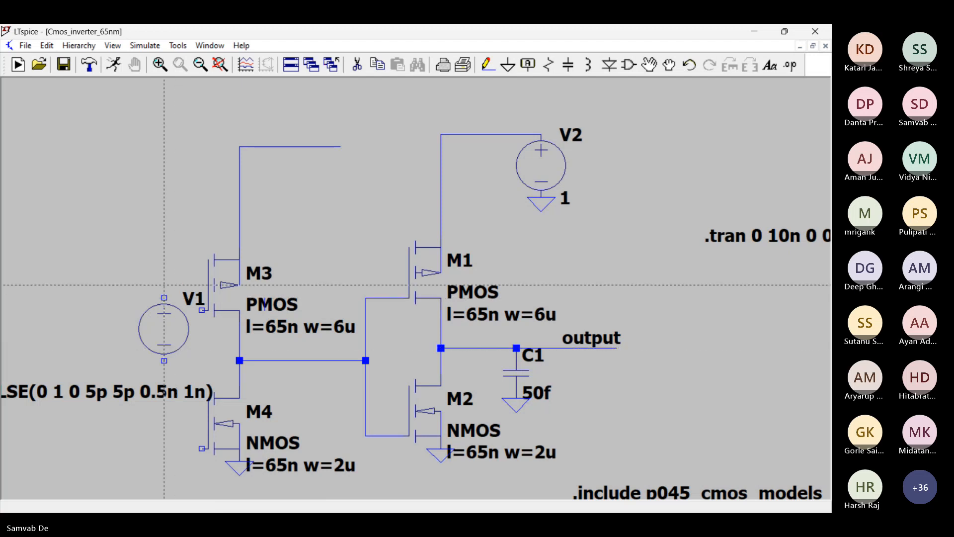
left_click(164, 298)
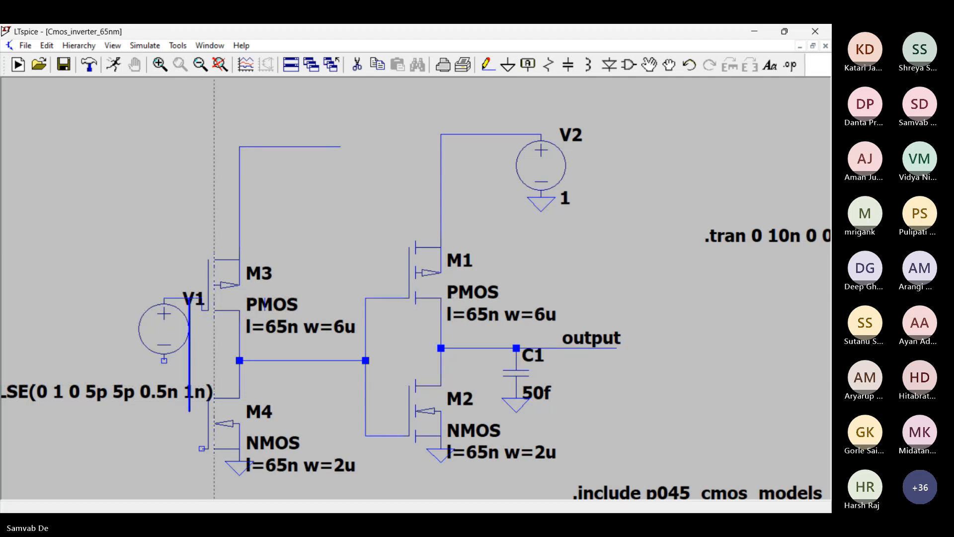
left_click(202, 449)
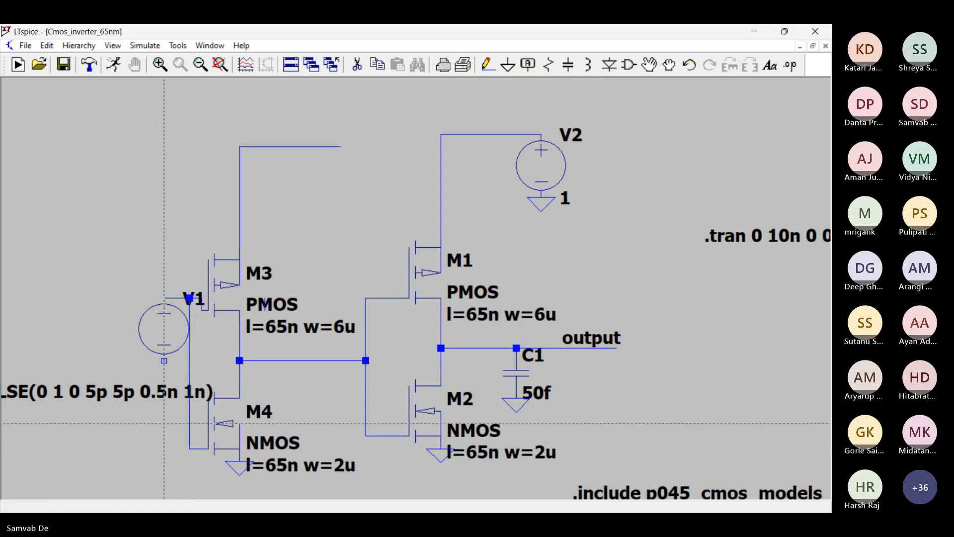
key("g")
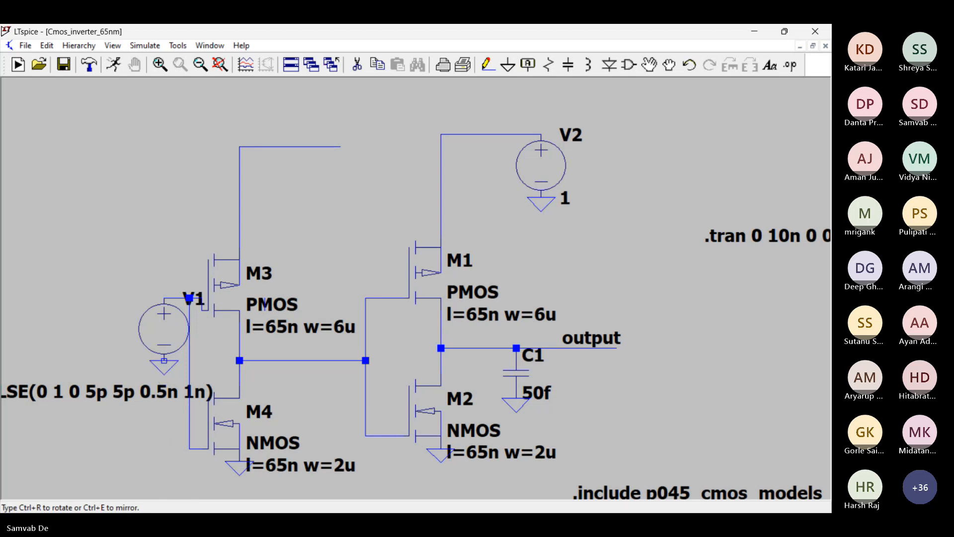
left_click(164, 359)
key("Escape")
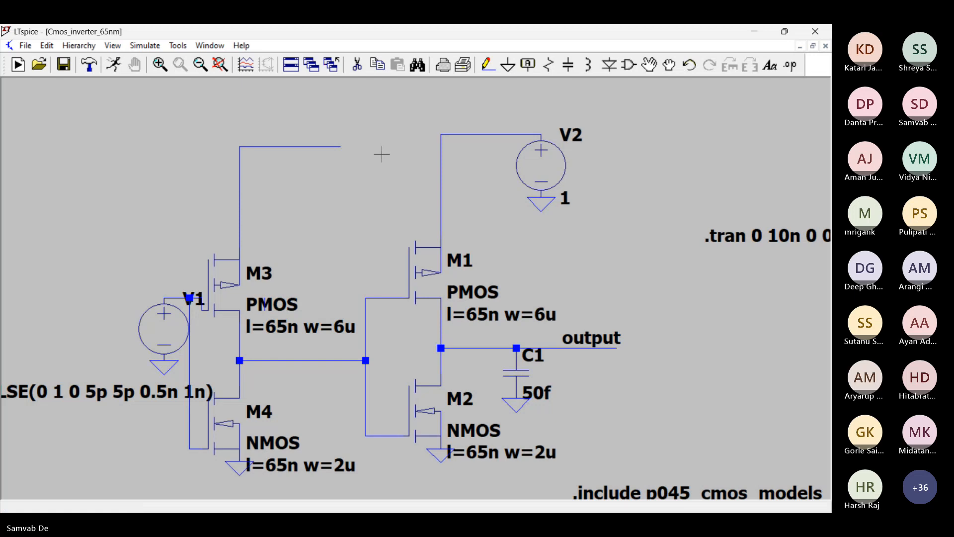
Extend M3's supply wire to the V2 supply line above M1
key("F3")
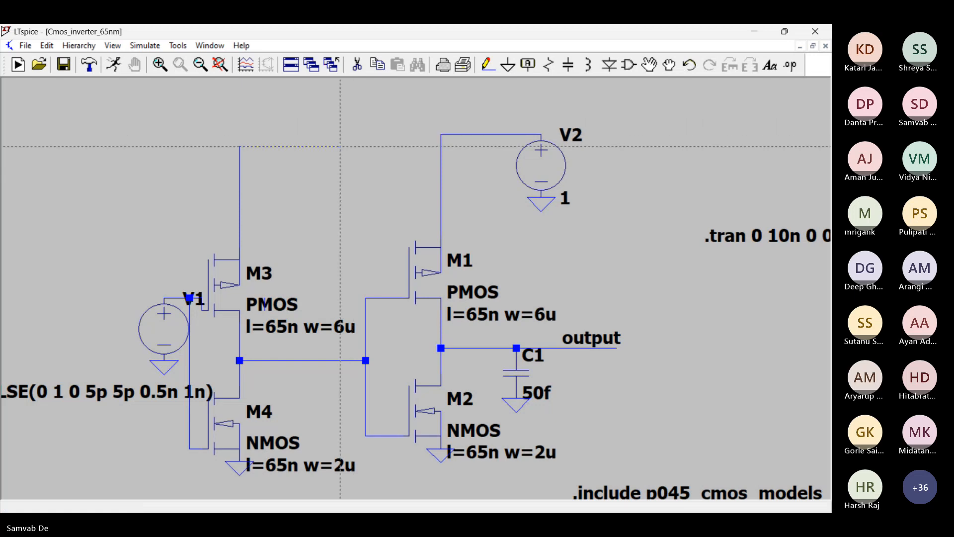
left_click(240, 146)
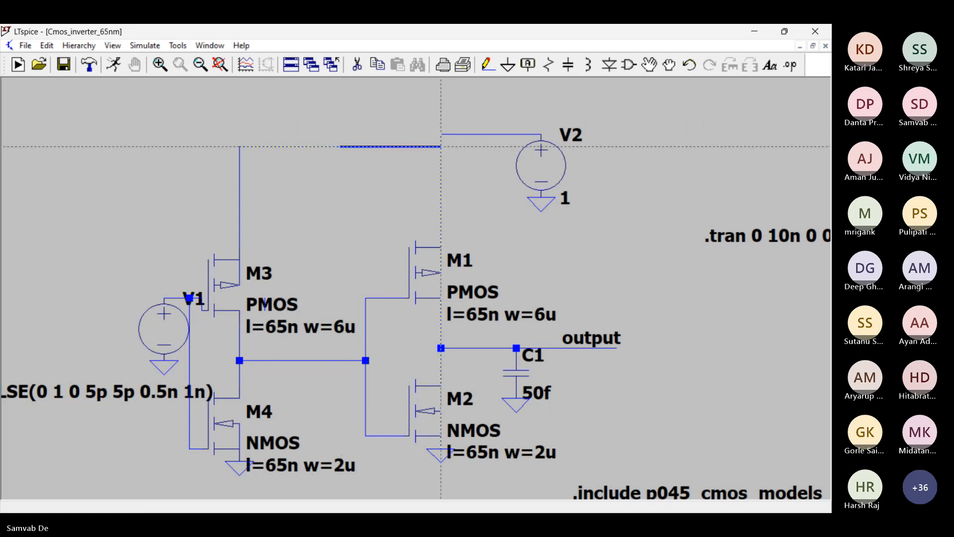
left_click(441, 147)
key("Escape")
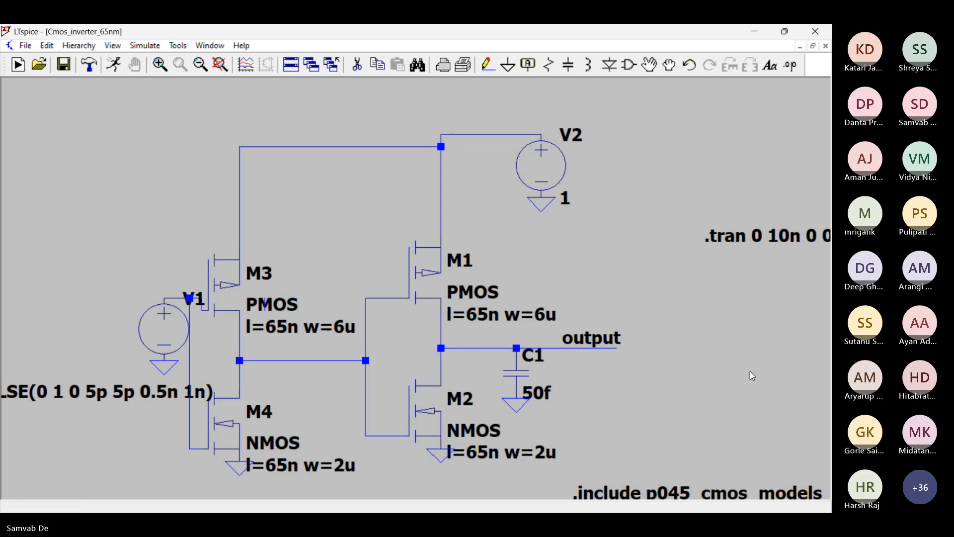
Run the transient simulation and plot V(output) together with the voltage at the node between the two inverters
key("alt+Tab")
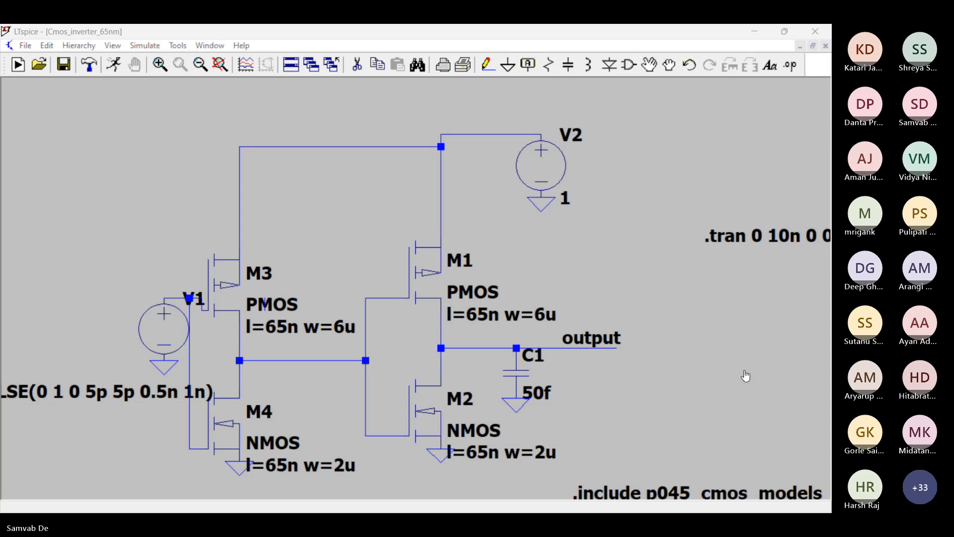
mouse_move(454, 343)
scroll(255, 385, "up", 1)
scroll(254, 385, "down", 2)
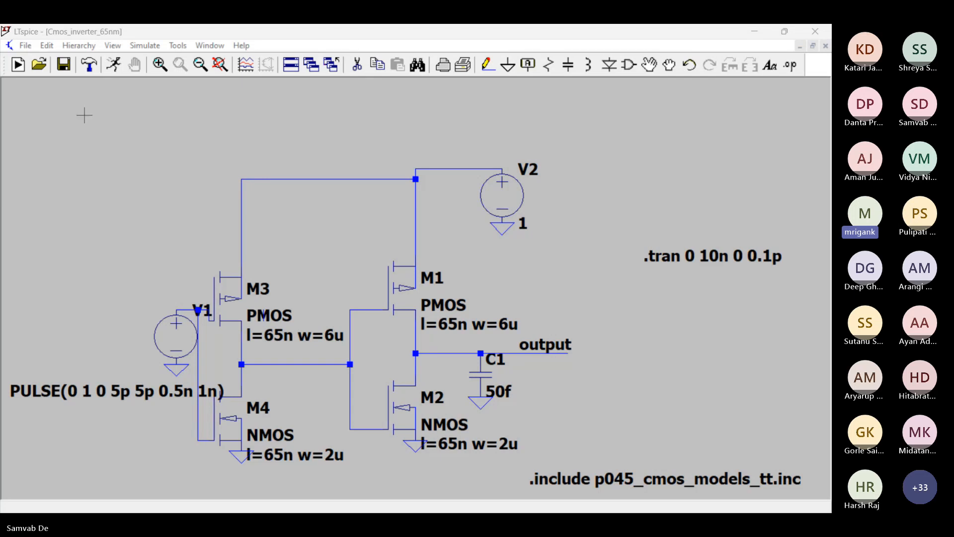
left_click(114, 70)
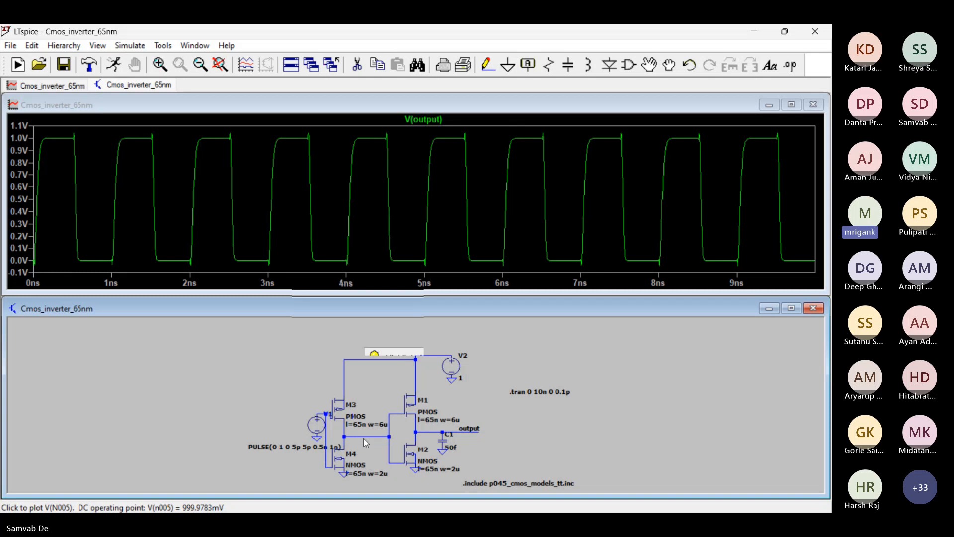
left_click(364, 439)
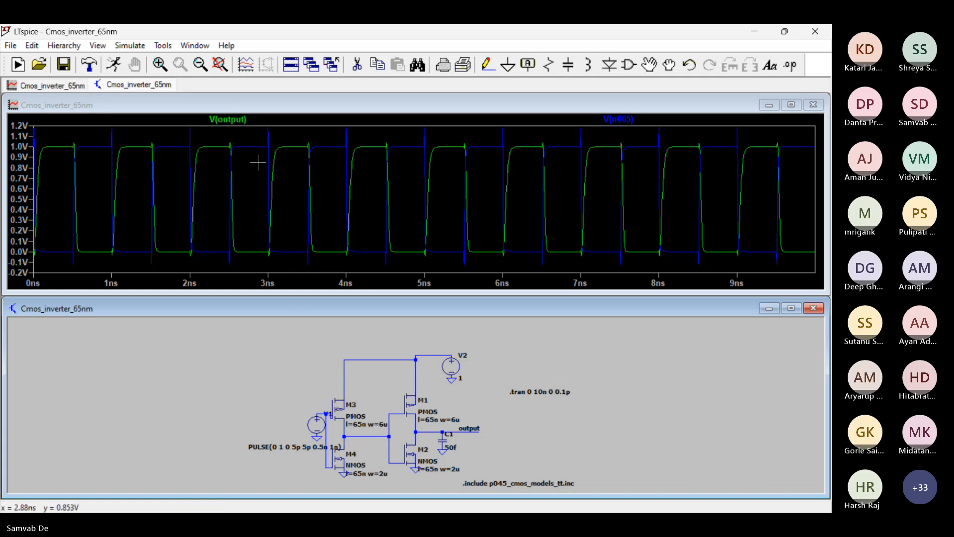
right_click(616, 122)
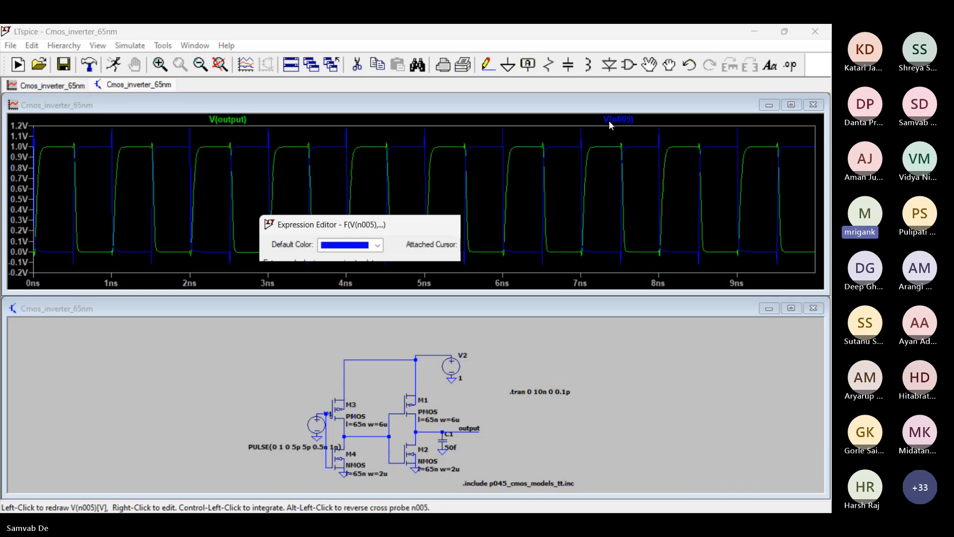
left_click(570, 224)
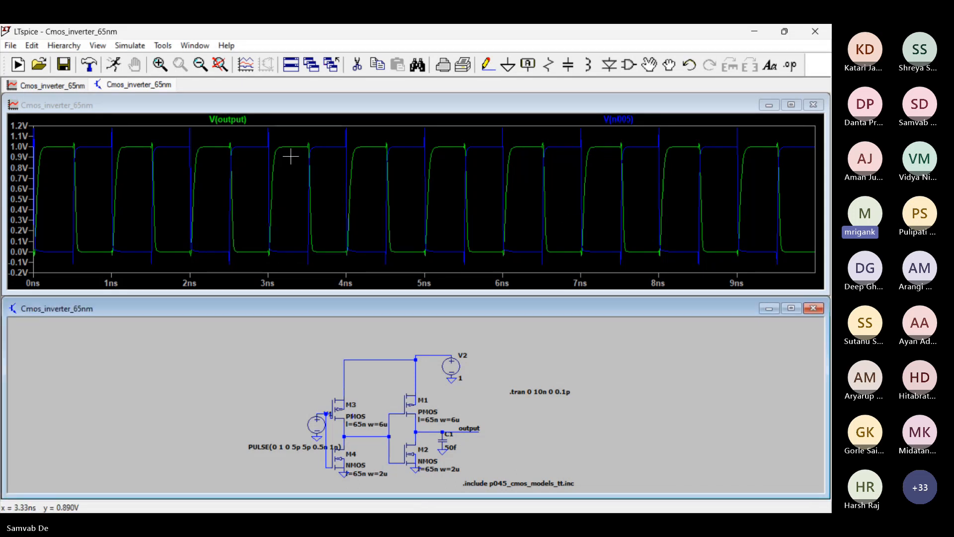
left_click(246, 139)
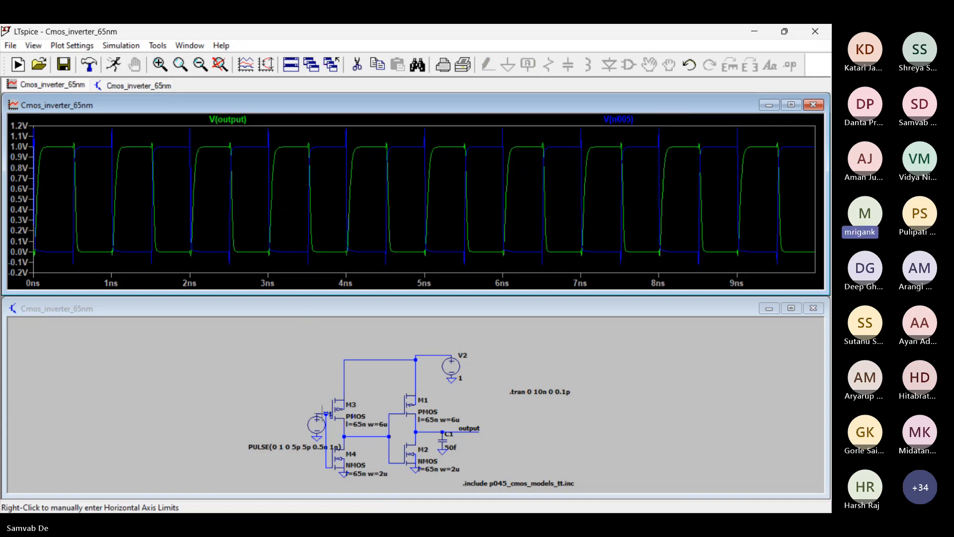
Add the V1 input voltage to the plot and zoom the waveforms to about 2.2 to 4.0 ns
left_click(326, 414)
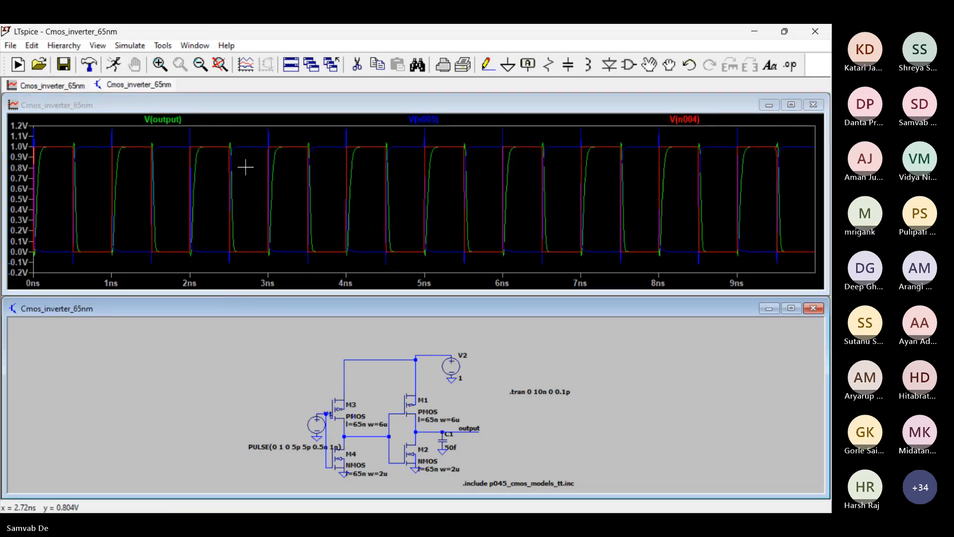
left_click_drag(219, 137, 343, 263)
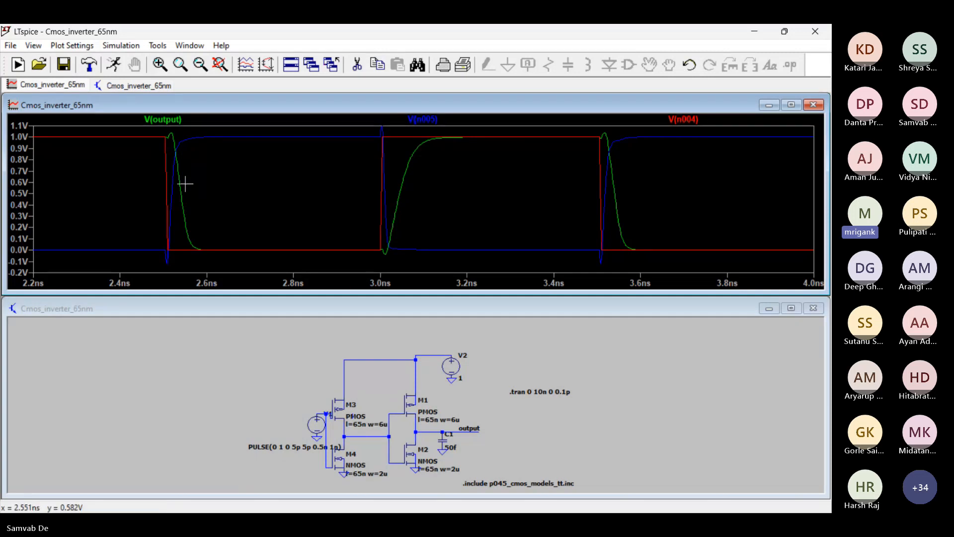
Attach the measurement cursor to V(output), switch it to V(n004), and return it to V(output)
left_click(175, 120)
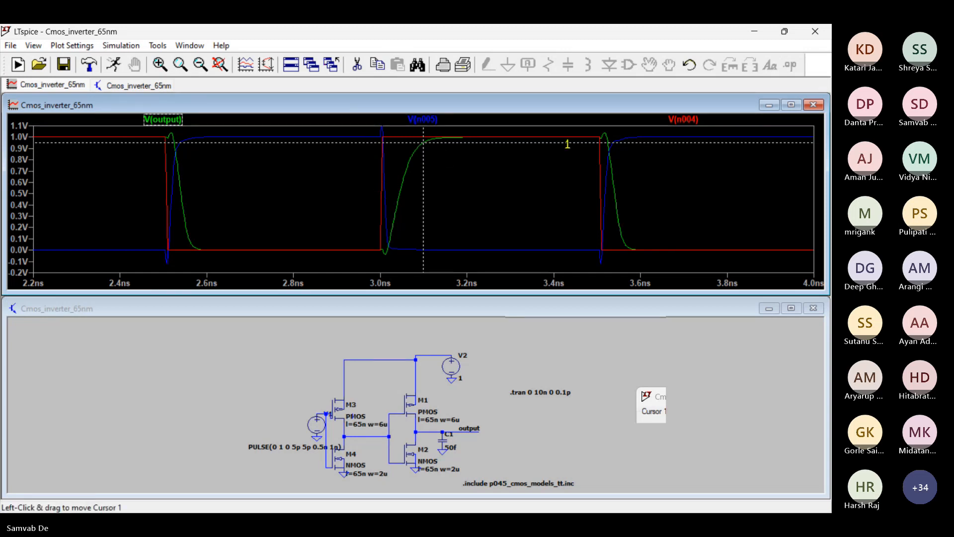
left_click(690, 121)
left_click(694, 121)
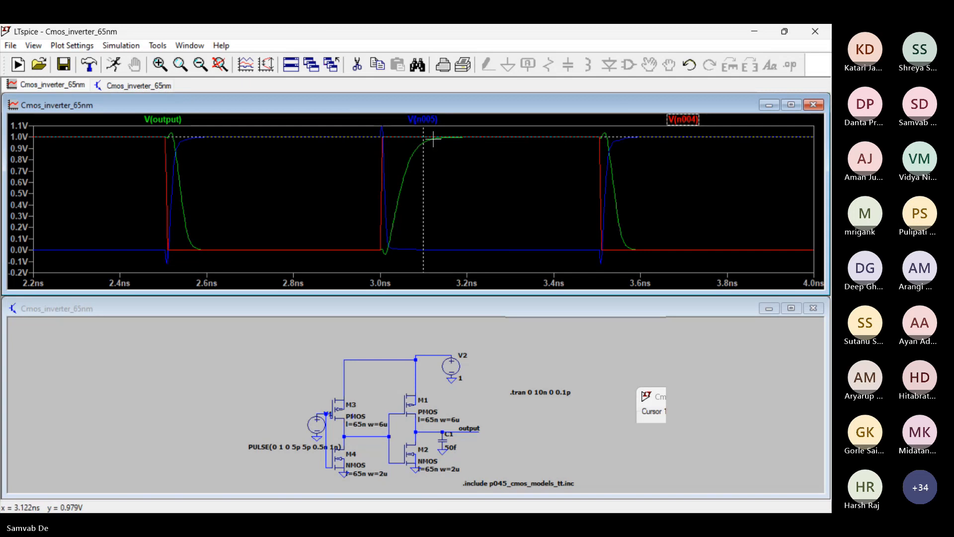
right_click(382, 195)
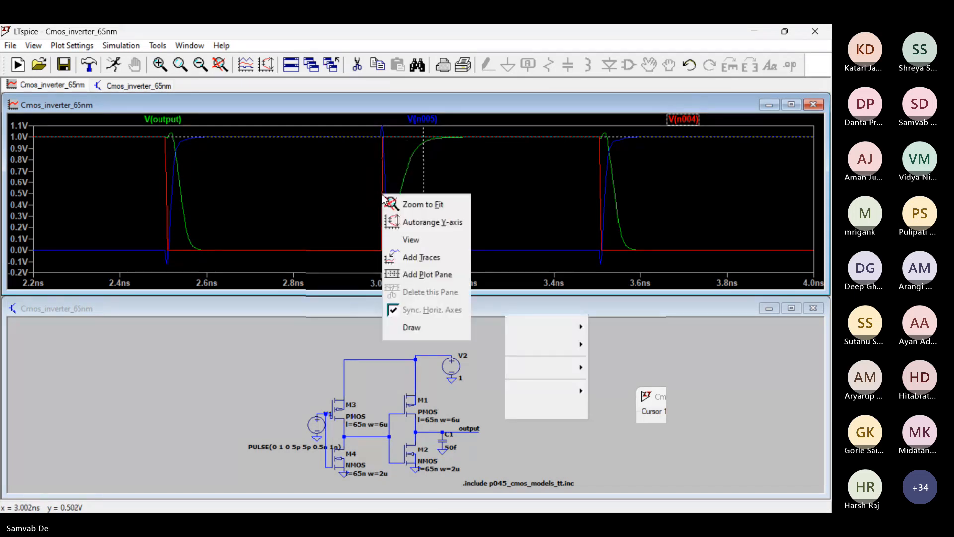
left_click(352, 192)
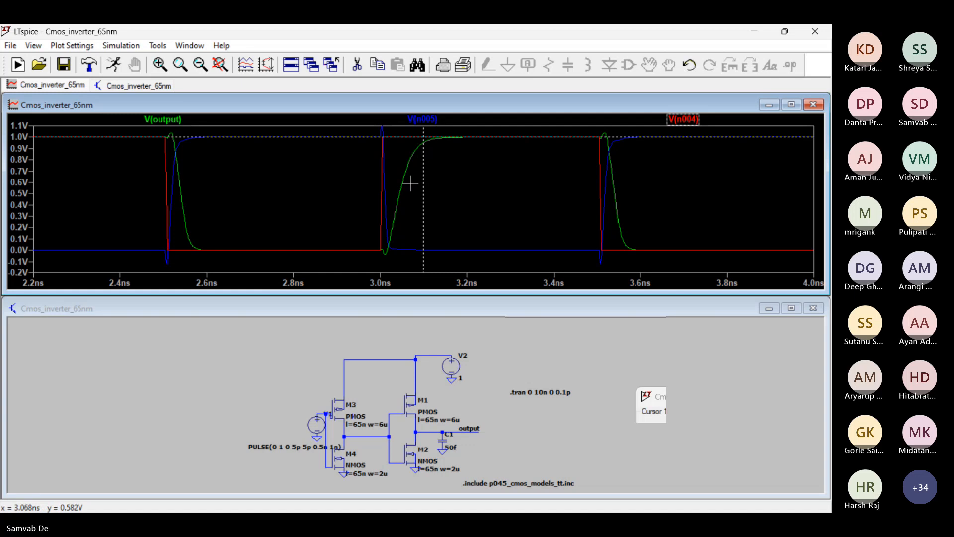
left_click(175, 120)
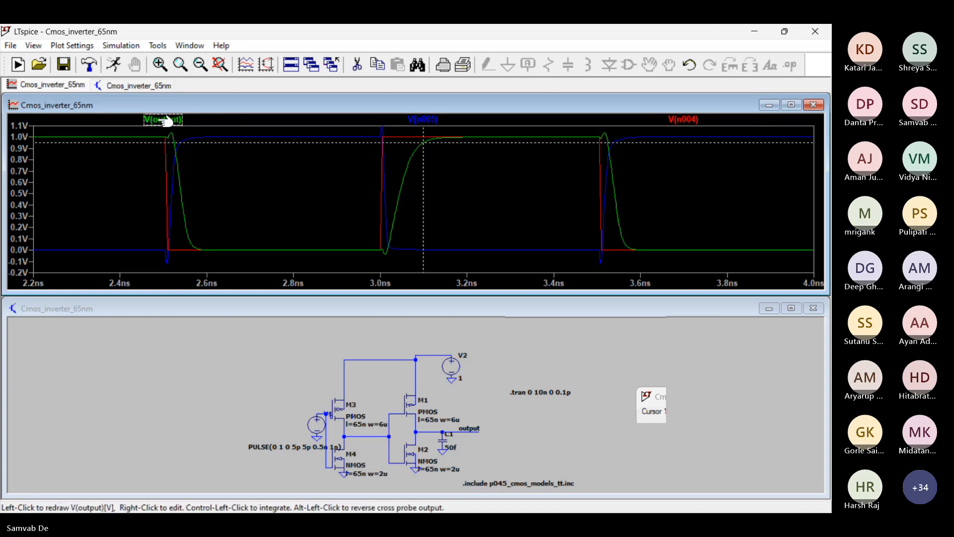
right_click(160, 121)
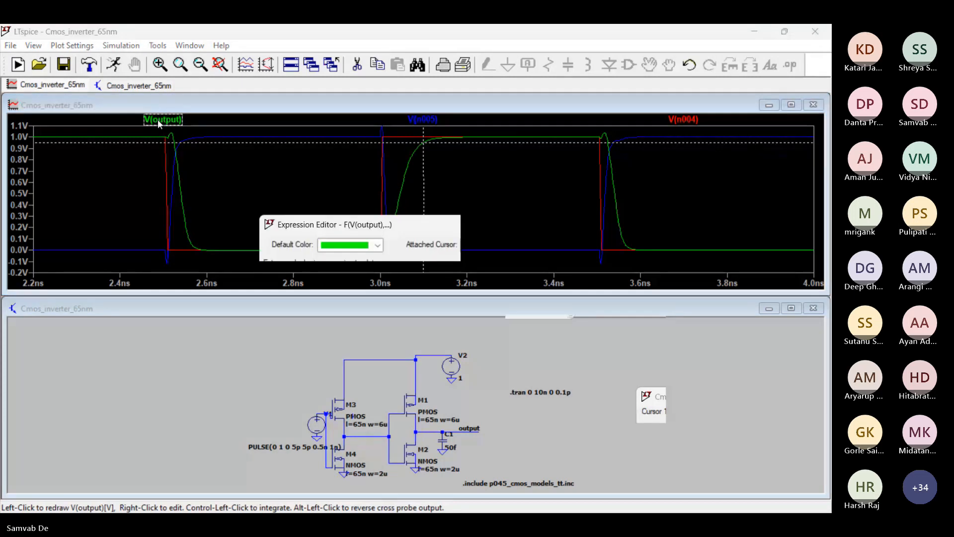
left_click(565, 222)
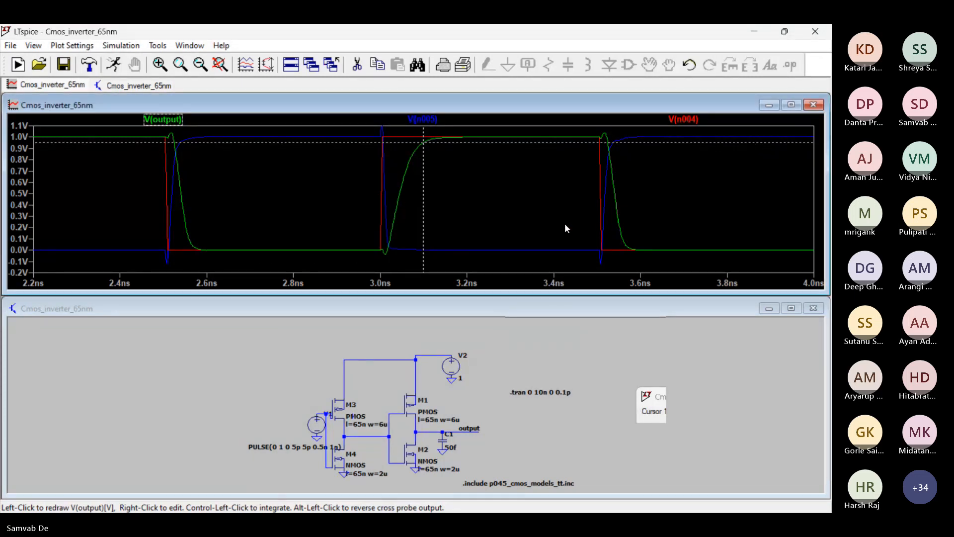
left_click(752, 373)
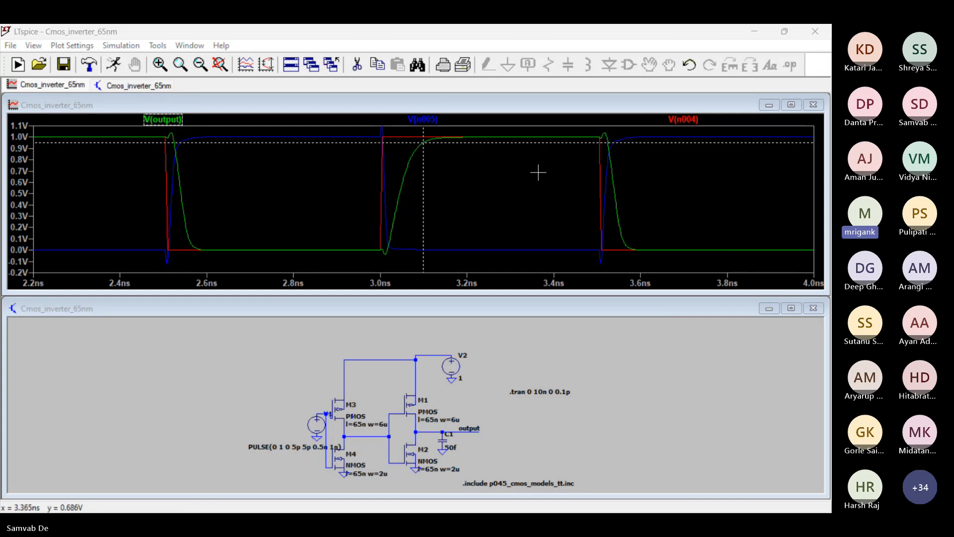
right_click(612, 174)
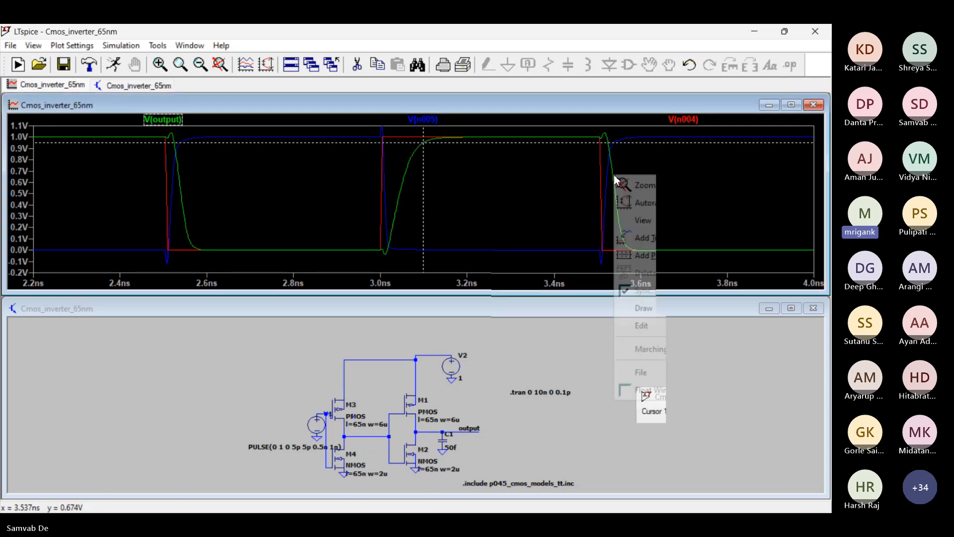
Add a second measurement cursor on V(output) and move cursor 1 to about 3.05 ns on its rising edge
left_click(644, 144)
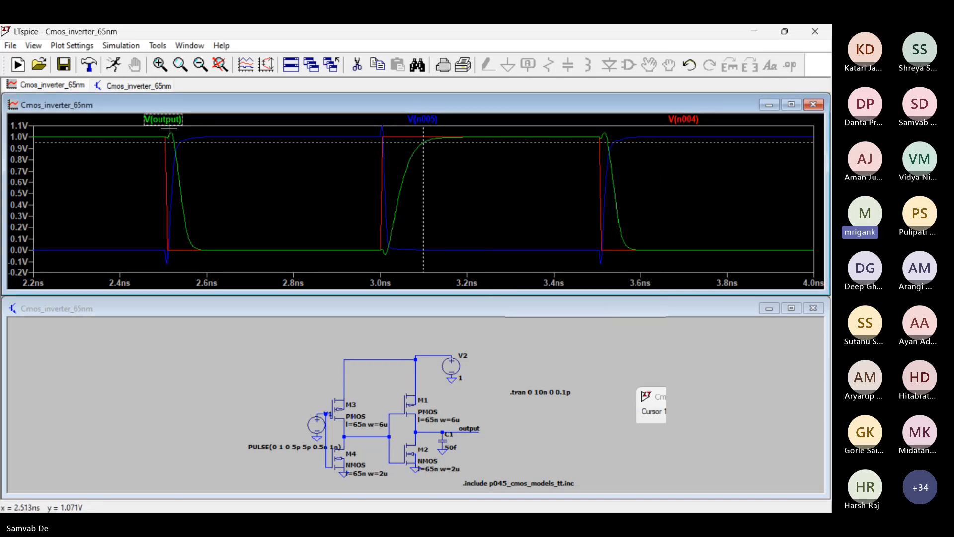
left_click_drag(423, 156, 497, 170)
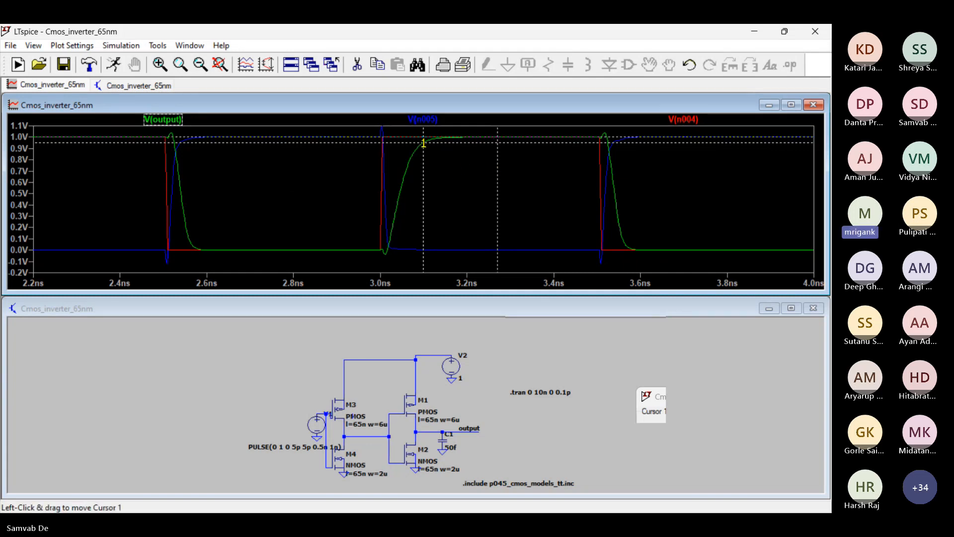
mouse_move(423, 143)
left_mouse_down()
mouse_move(405, 143)
mouse_move(402, 156)
left_mouse_up()
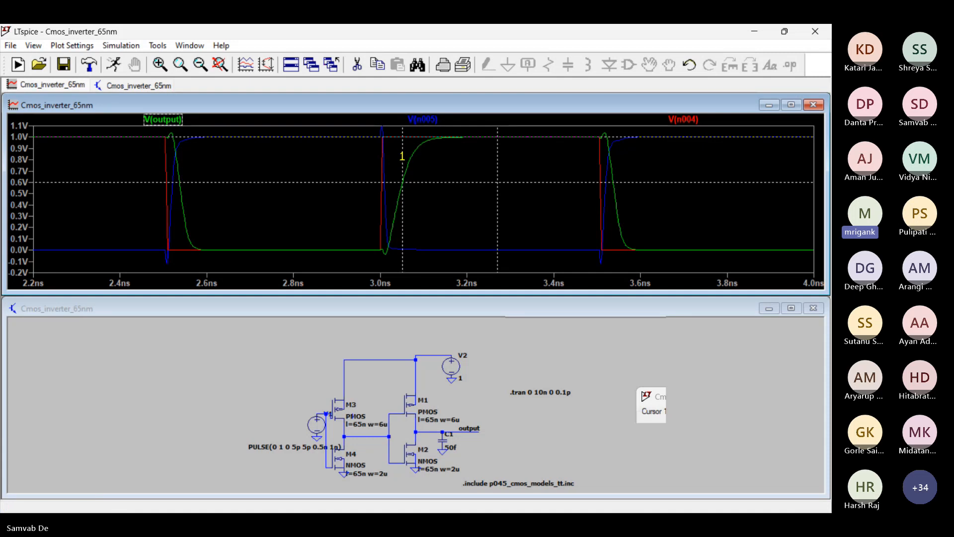
left_click(706, 335)
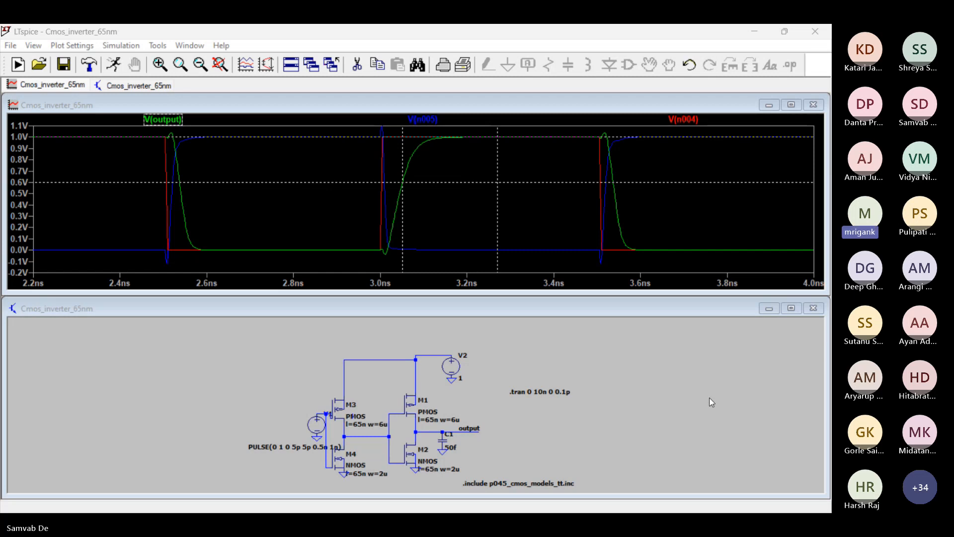
Reposition the cursor readout window over the lower part of the plot, clear of the rising edge near 3.0 ns
left_click(311, 279)
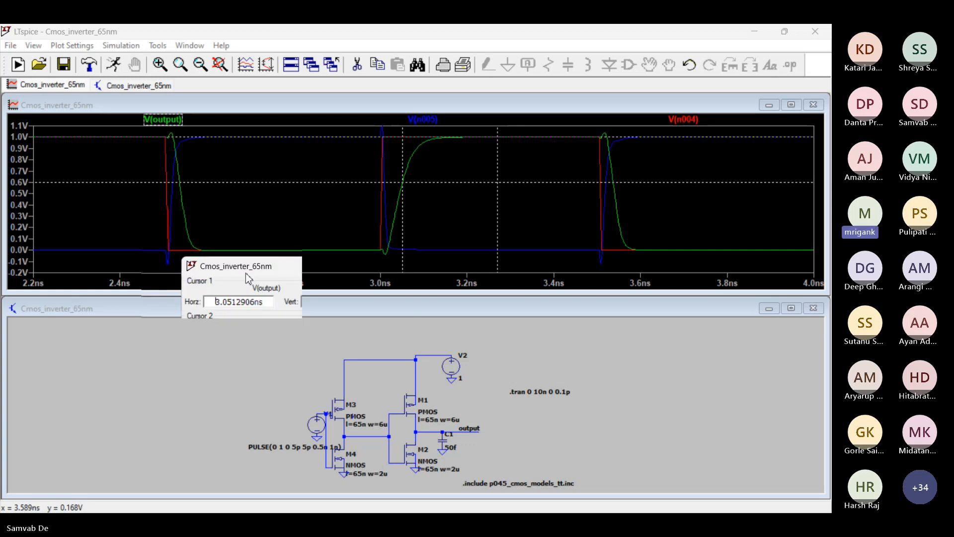
left_click_drag(246, 273, 256, 310)
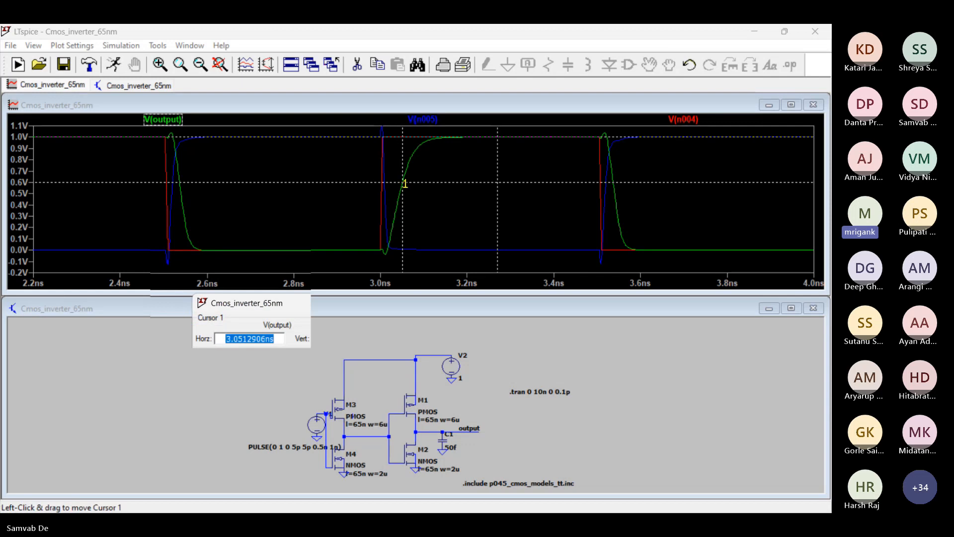
left_click(490, 183)
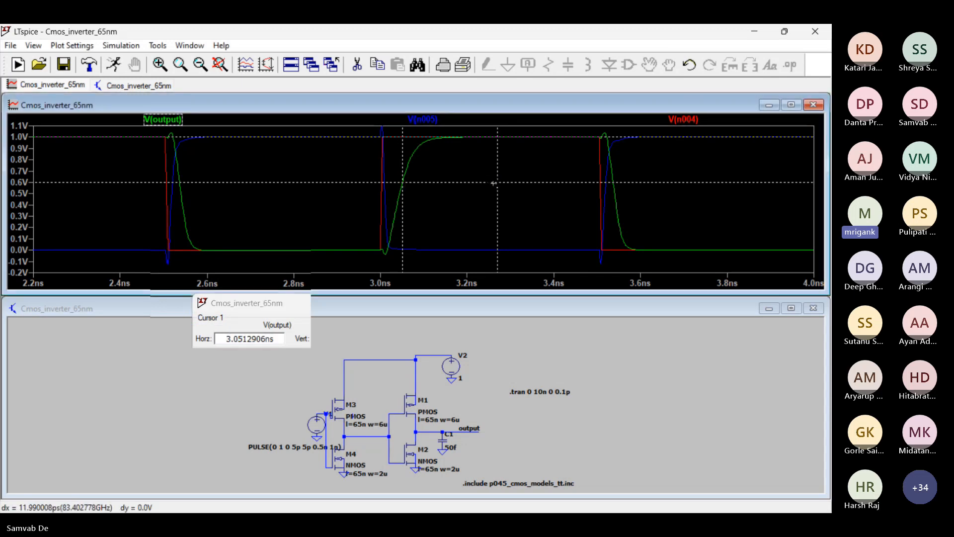
left_click(324, 304)
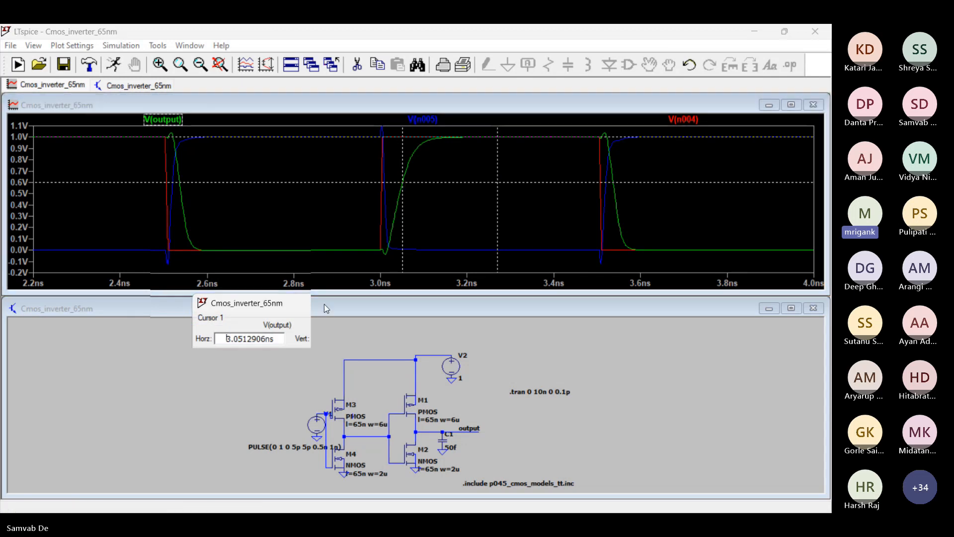
left_click_drag(324, 303, 272, 221)
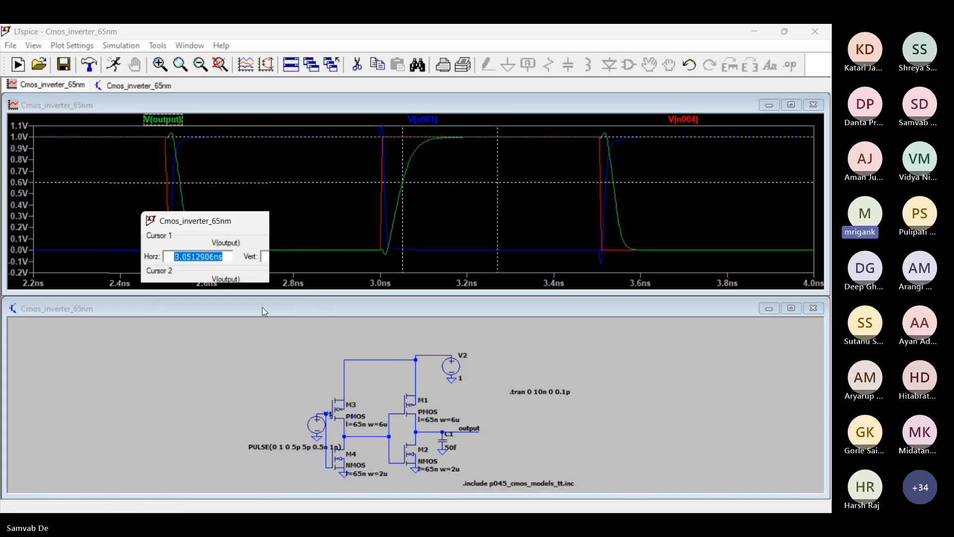
left_click(174, 371)
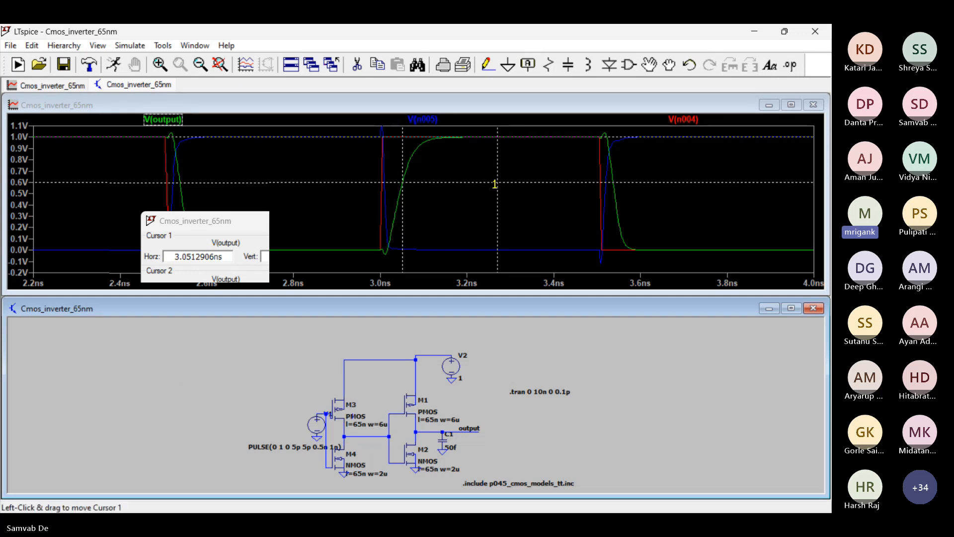
Place cursor 1 at about 2.999 ns by the input's rising edge and cursor 2 on V(output)'s rise at about 0.6 V
left_click_drag(497, 181, 379, 179)
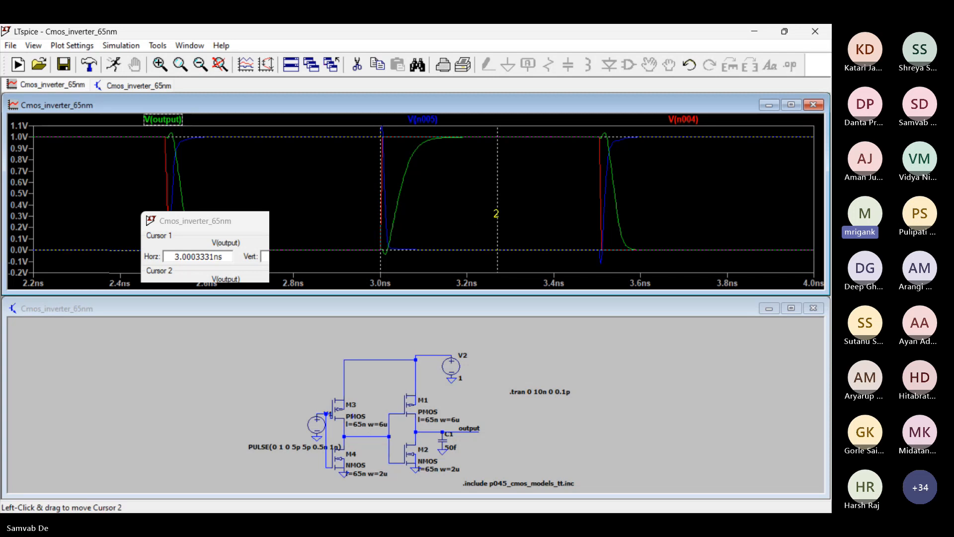
left_click_drag(496, 209, 403, 205)
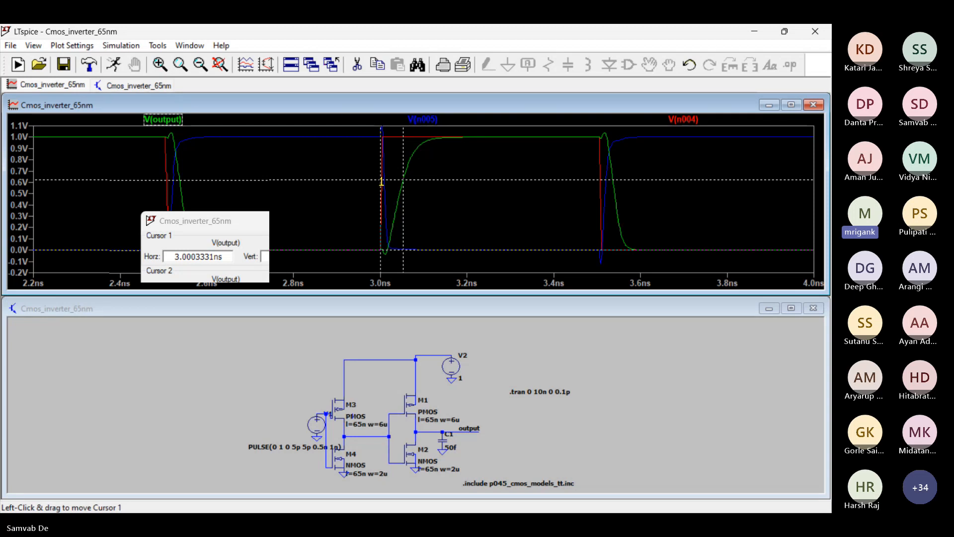
mouse_move(381, 182)
left_mouse_down()
mouse_move(390, 182)
mouse_move(379, 181)
left_mouse_up()
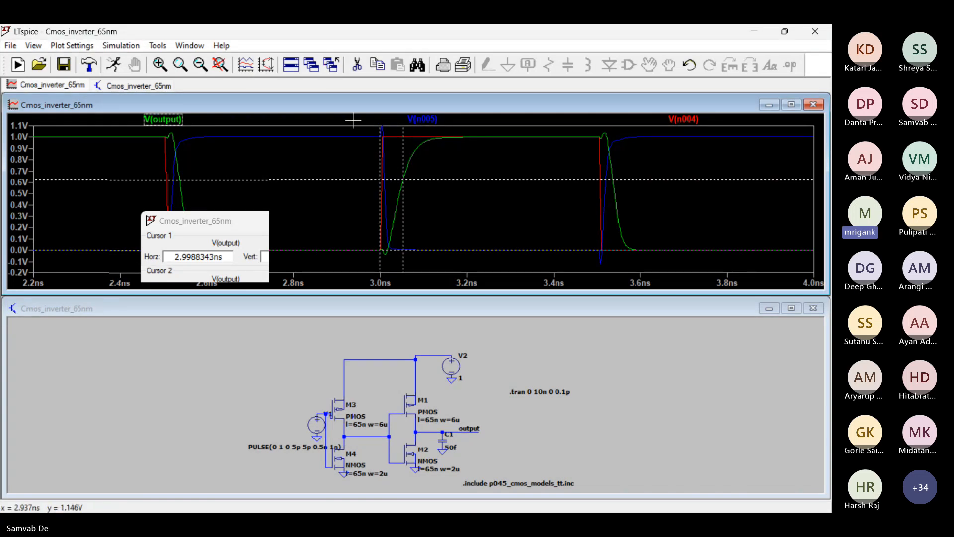
Measure the rising-edge delay with cursor 1 at about 3.003 ns on the input edge and cursor 2 at V(output)'s 0.5 V crossing, and dismiss the cursors
left_click_drag(350, 126, 426, 262)
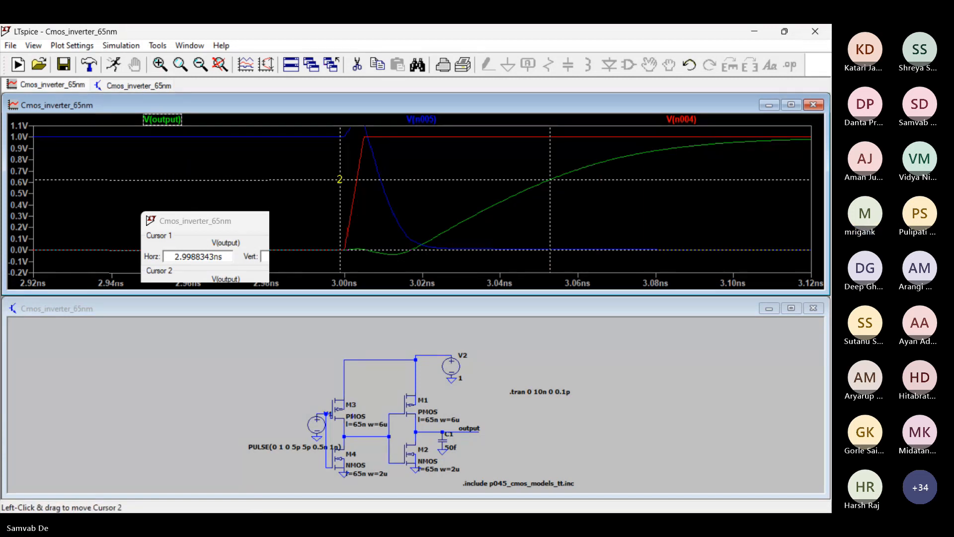
left_click_drag(338, 179, 368, 182)
left_click_drag(341, 179, 355, 180)
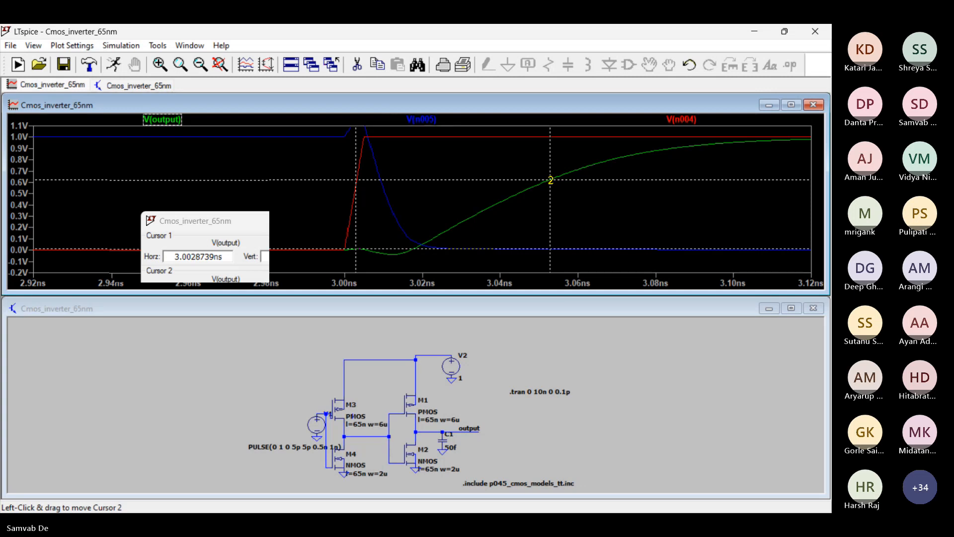
left_click_drag(550, 180, 521, 256)
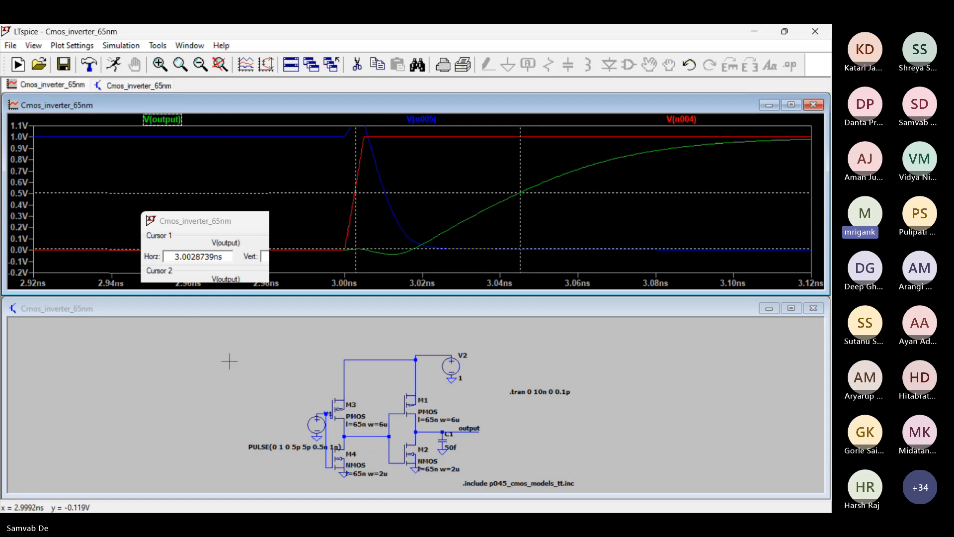
left_click(718, 369)
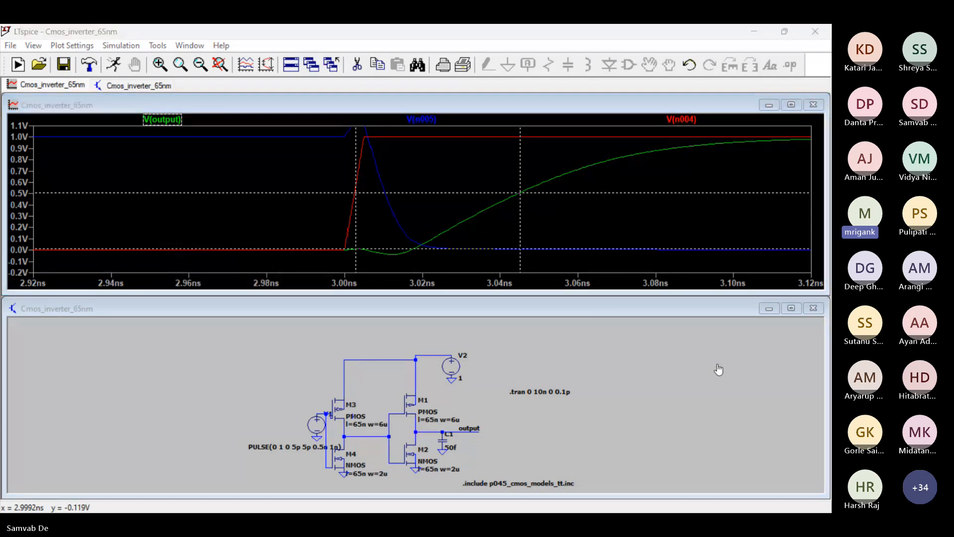
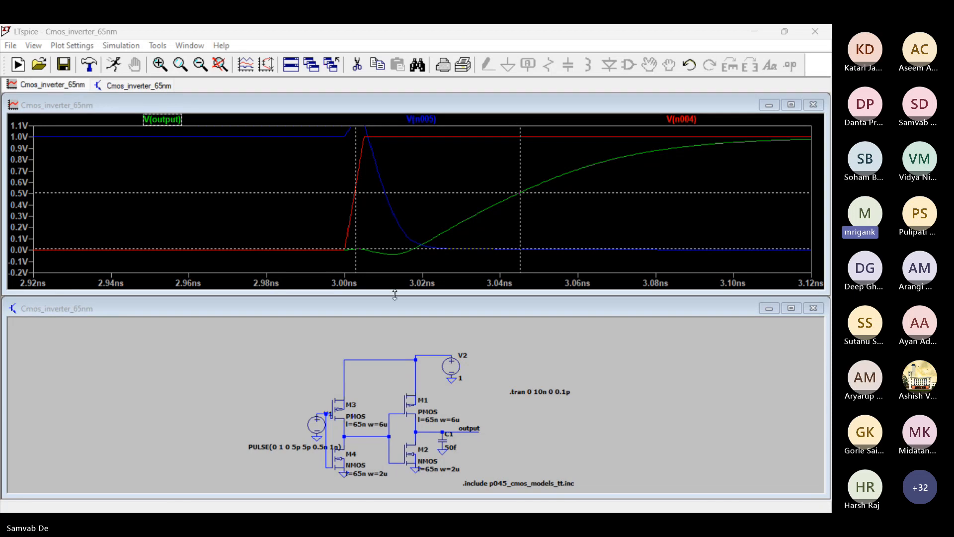
left_click(317, 220)
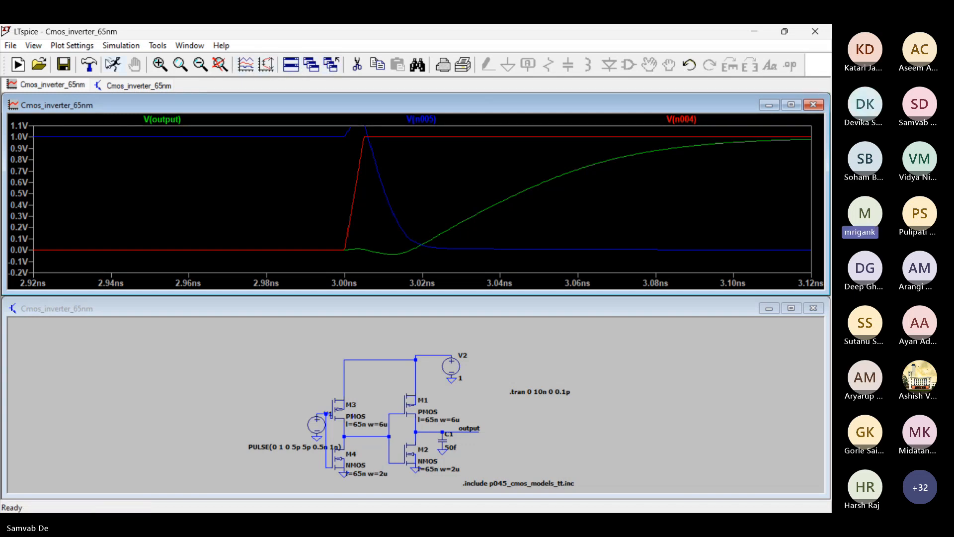
left_click(166, 49)
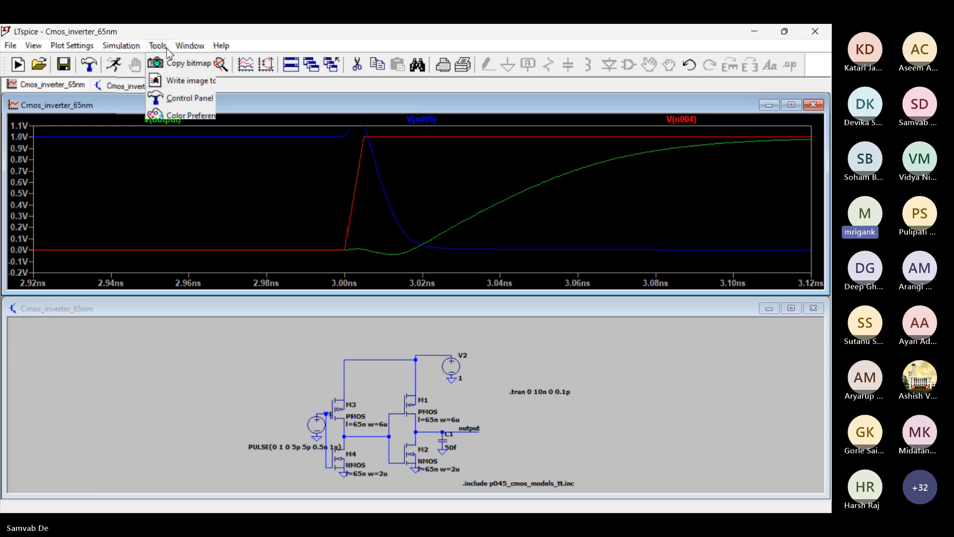
mouse_move(189, 46)
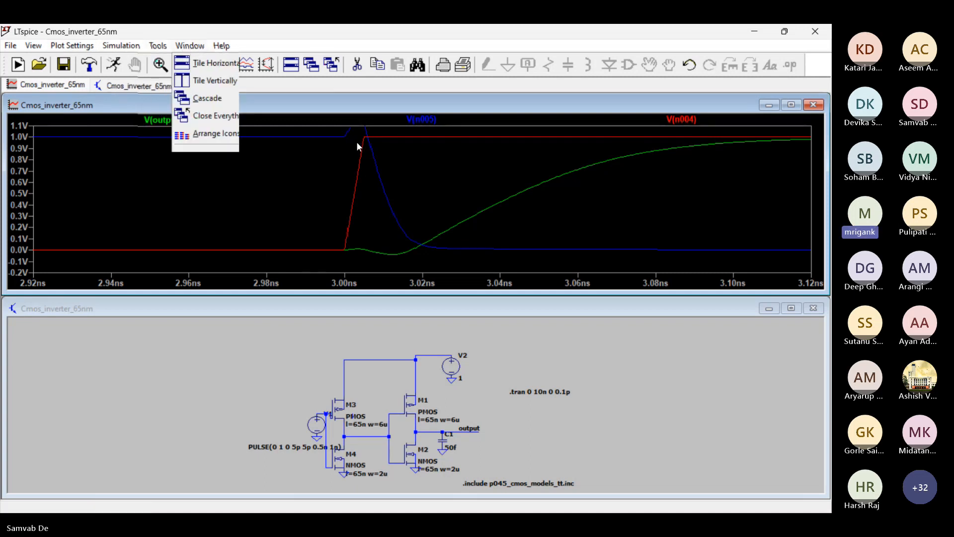
left_click(287, 202)
right_click(288, 202)
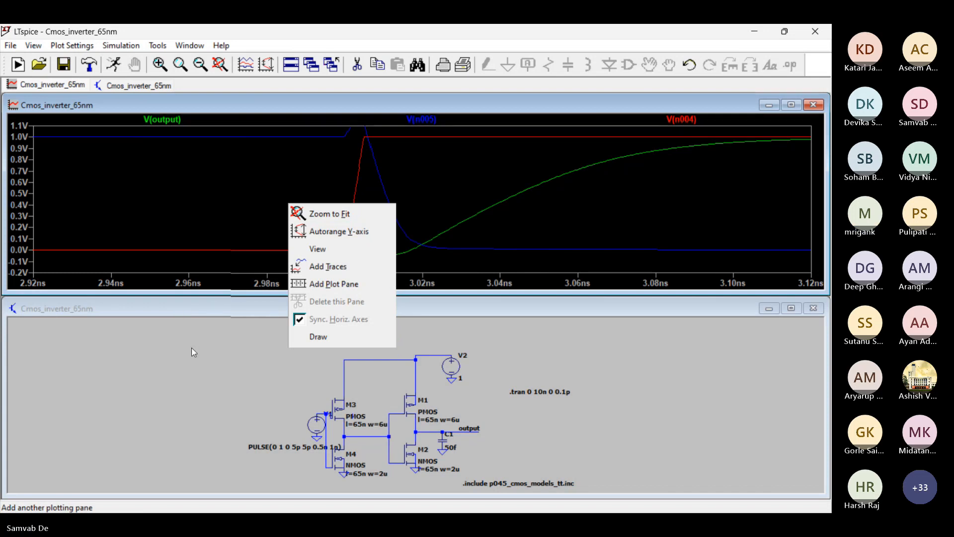
mouse_move(363, 248)
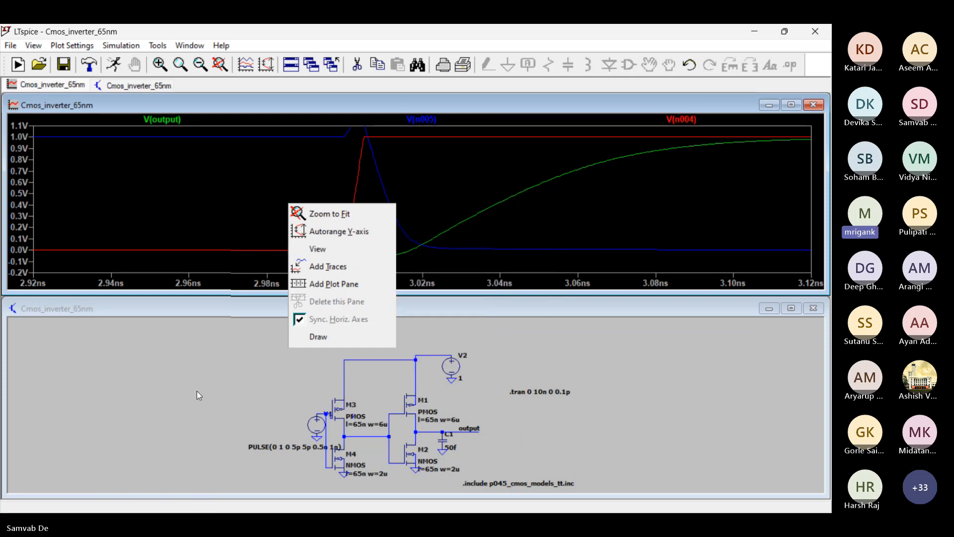
left_click(180, 381)
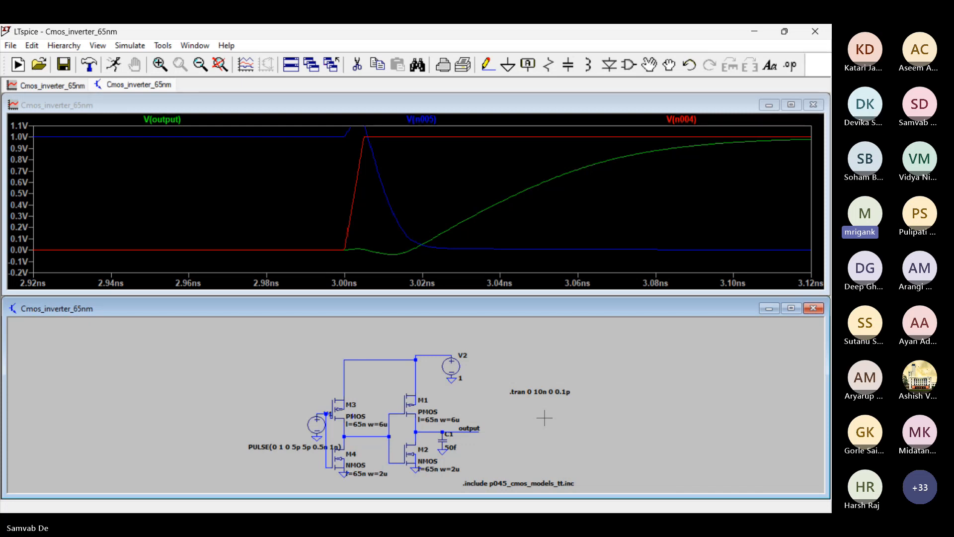
left_click(760, 348)
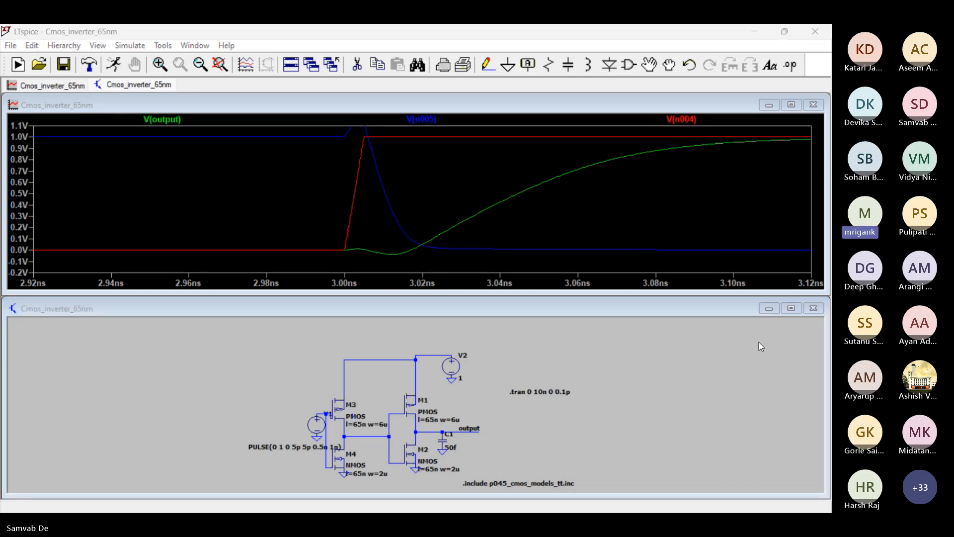